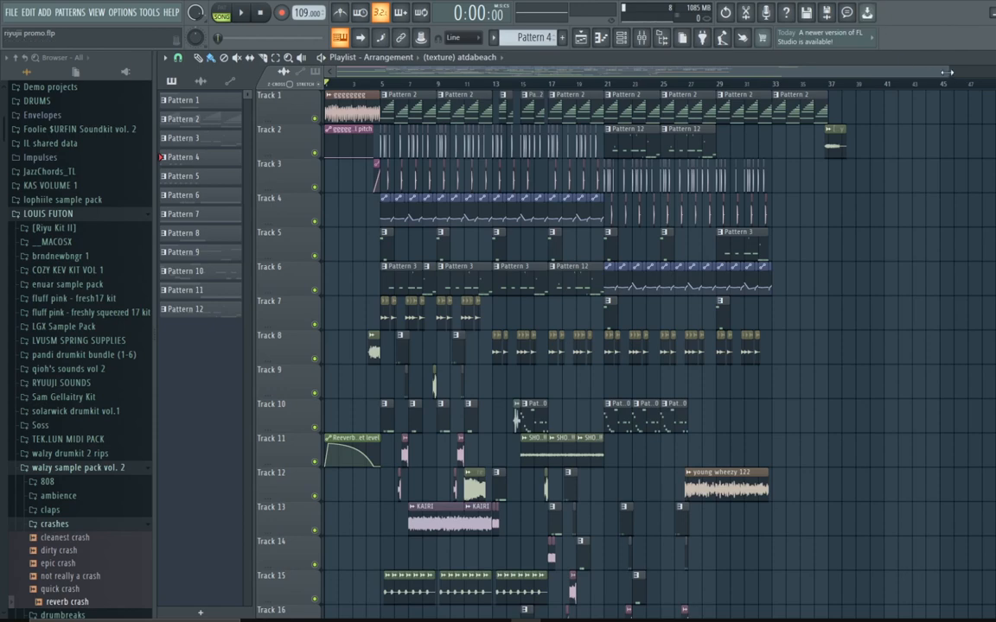
Step: Play the arrangement from the start and follow it across the playlist
mouse_move(947, 73)
mouse_down()
mouse_move(519, 147)
mouse_move(621, 138)
mouse_move(683, 152)
mouse_move(707, 164)
mouse_move(702, 173)
mouse_up()
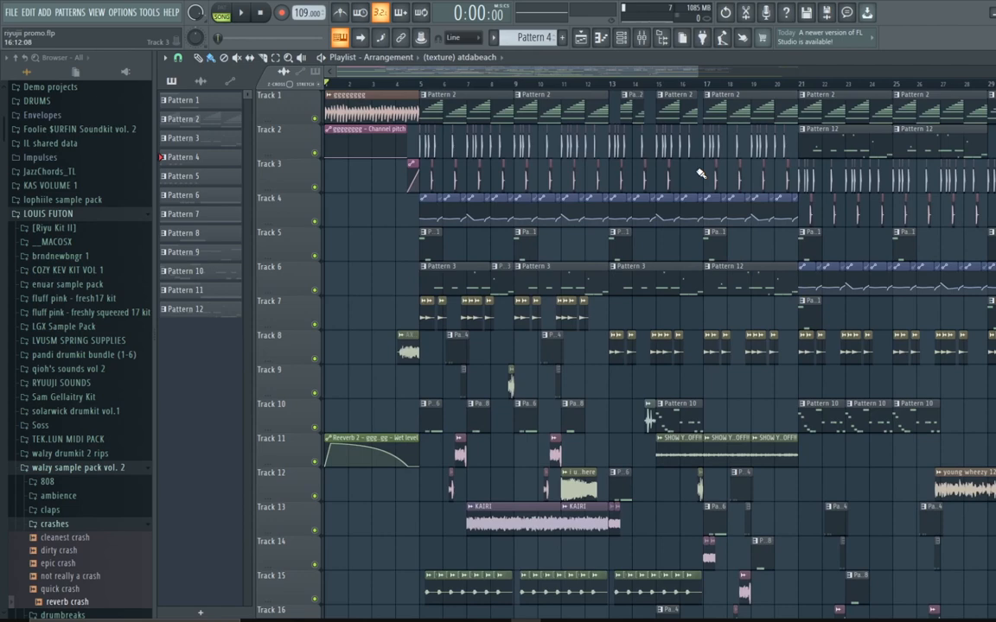
key(space)
scroll(691, 156, down, 1)
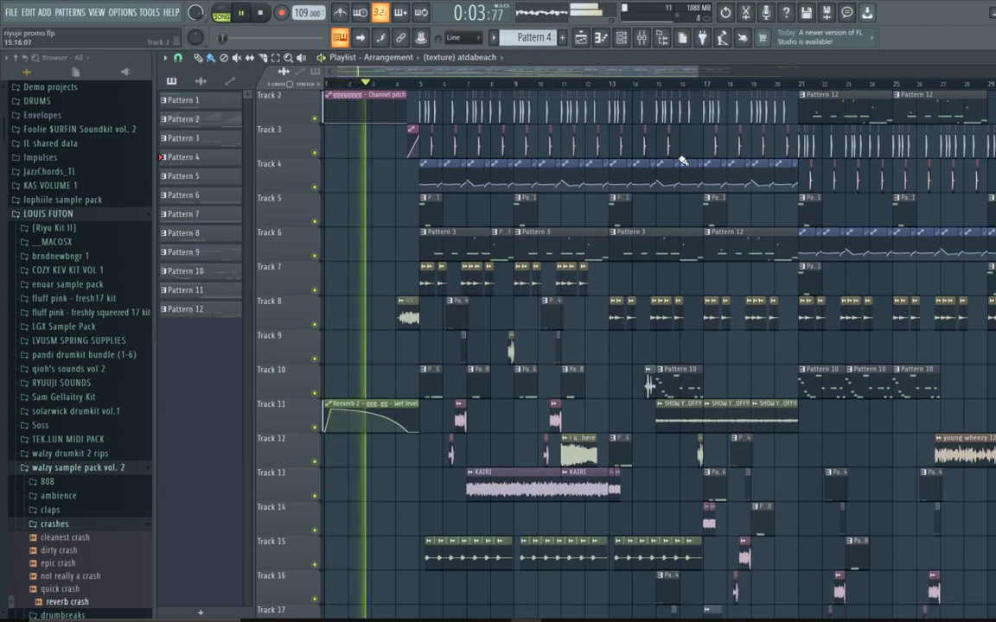
scroll(682, 161, up, 1)
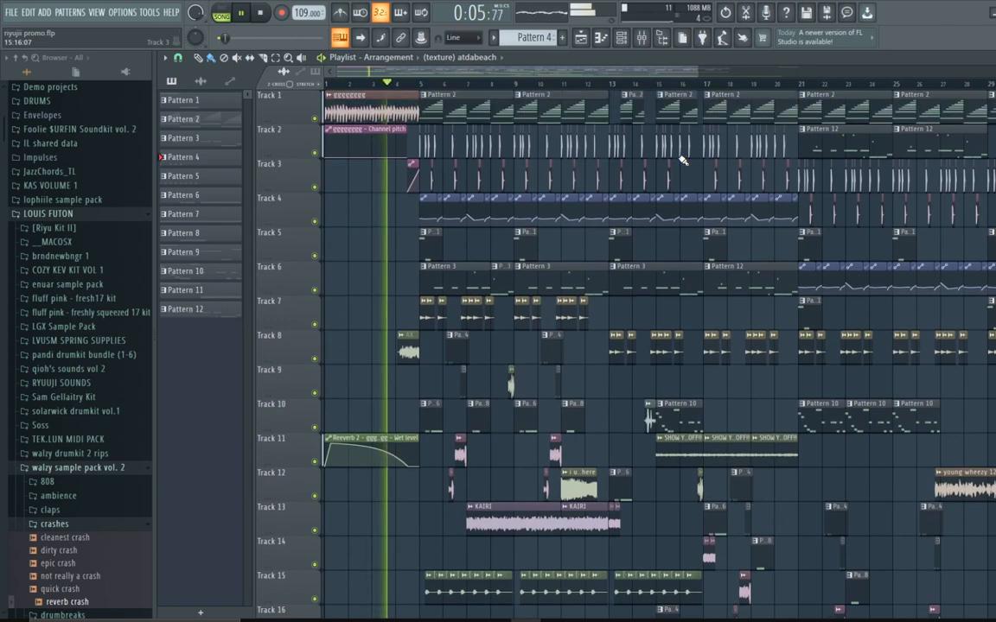
scroll(919, 152, down, 2)
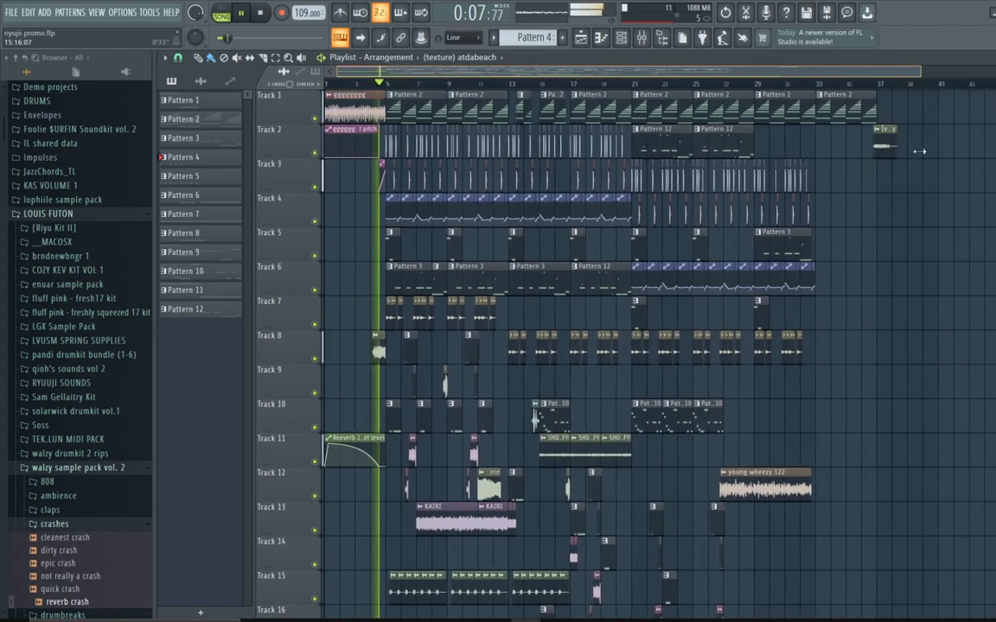
drag(919, 151, 743, 151)
Step: Raise the system playback volume to 100
key(XF86AudioRaiseVolume)
key(XF86AudioRaiseVolume)
key(XF86AudioRaiseVolume)
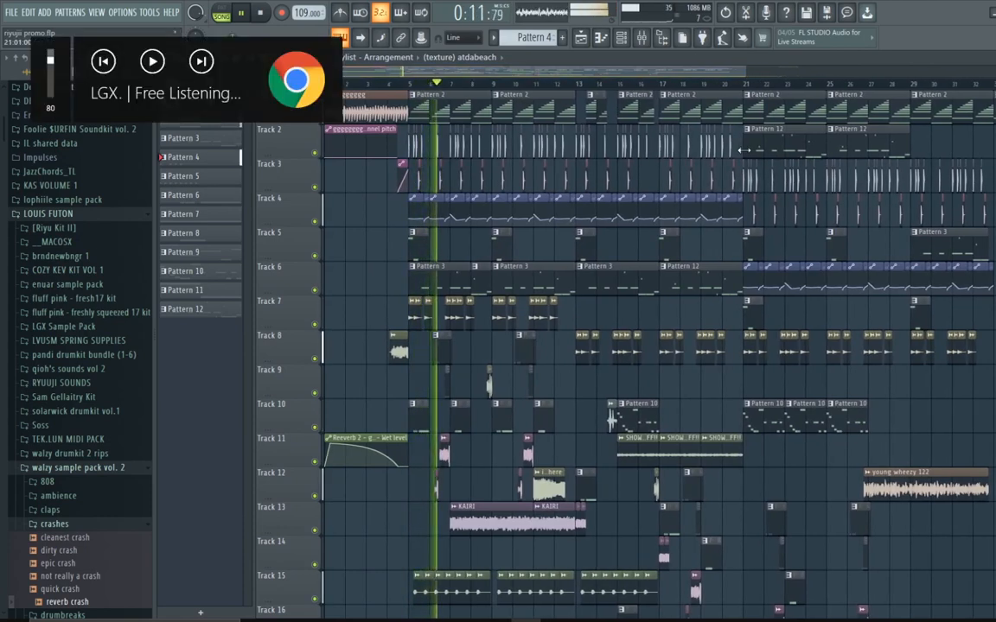
key(XF86AudioRaiseVolume)
key(XF86AudioRaiseVolume)
key(XF86AudioRaiseVolume)
key(XF86AudioRaiseVolume)
key(XF86AudioRaiseVolume)
key(XF86AudioRaiseVolume)
key(XF86AudioRaiseVolume)
key(XF86AudioRaiseVolume)
key(XF86AudioRaiseVolume)
key(XF86AudioRaiseVolume)
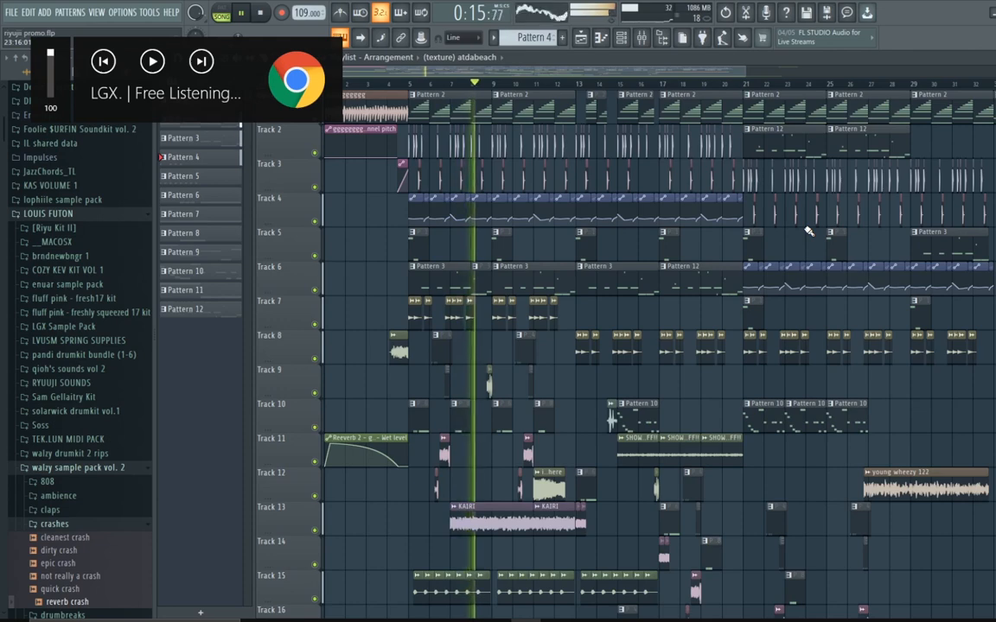
Step: Review the remaining tracks and bars of the arrangement during playback, then stop playback
scroll(813, 227, down, 2)
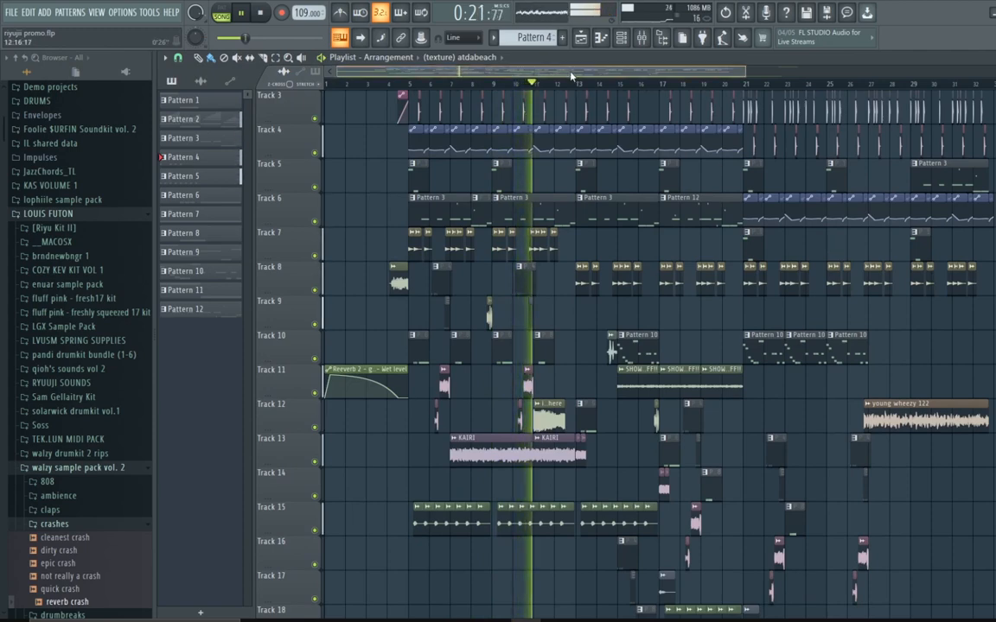
drag(571, 76, 629, 100)
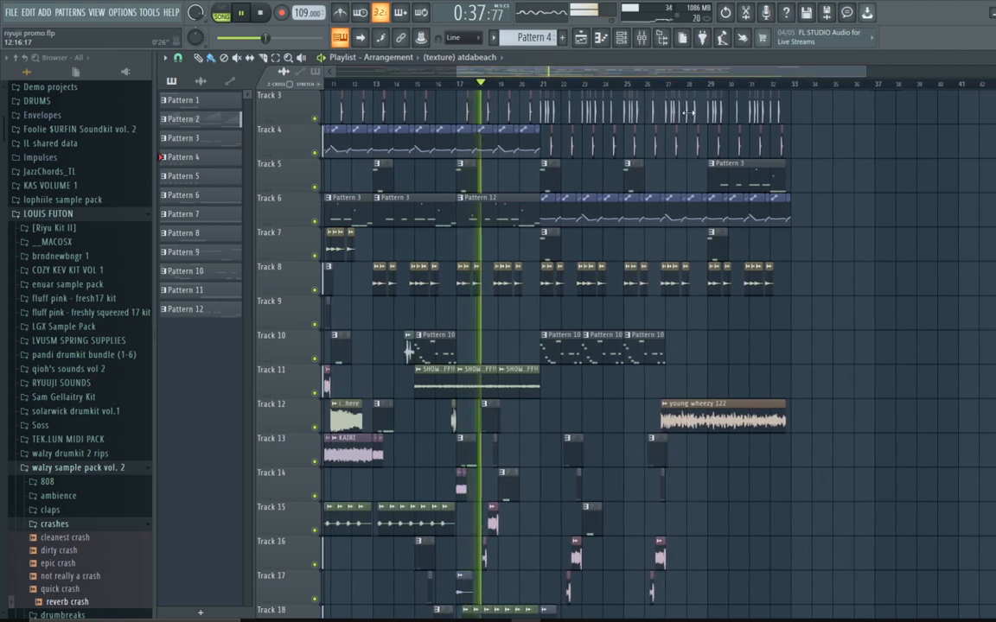
scroll(744, 322, down, 2)
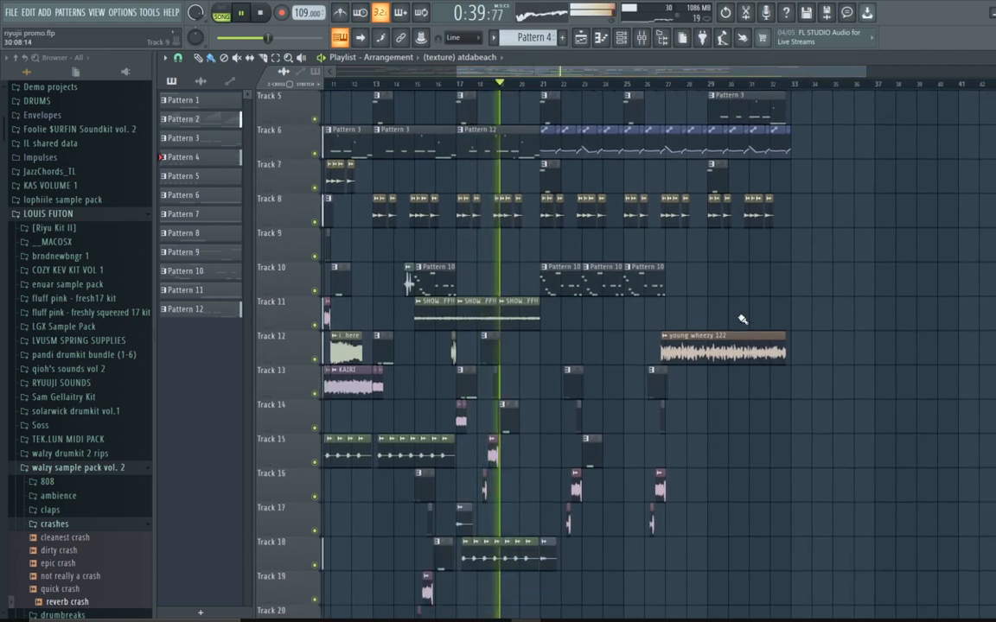
scroll(741, 319, down, 2)
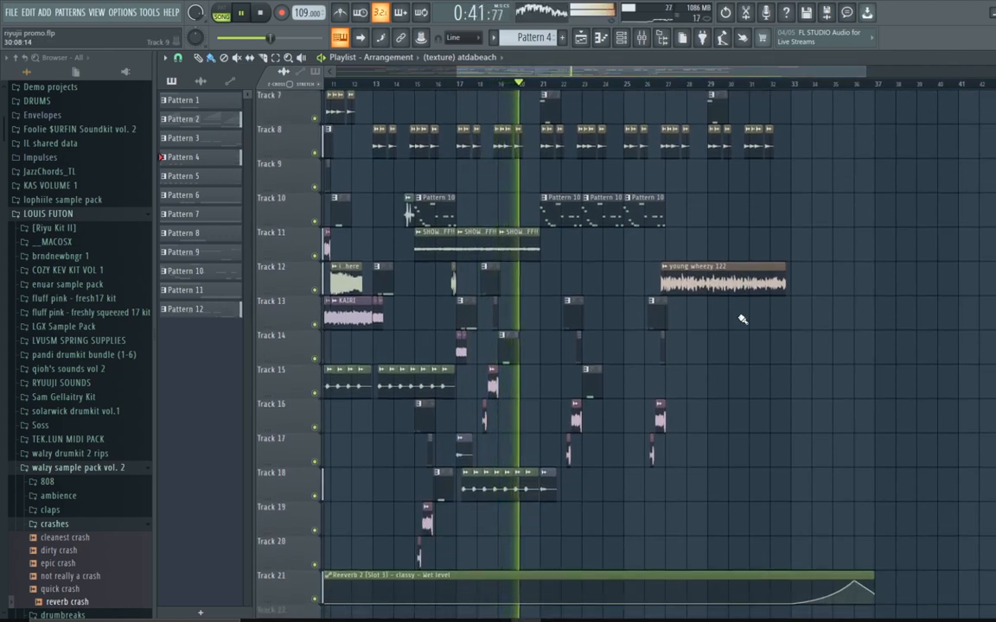
scroll(741, 319, up, 6)
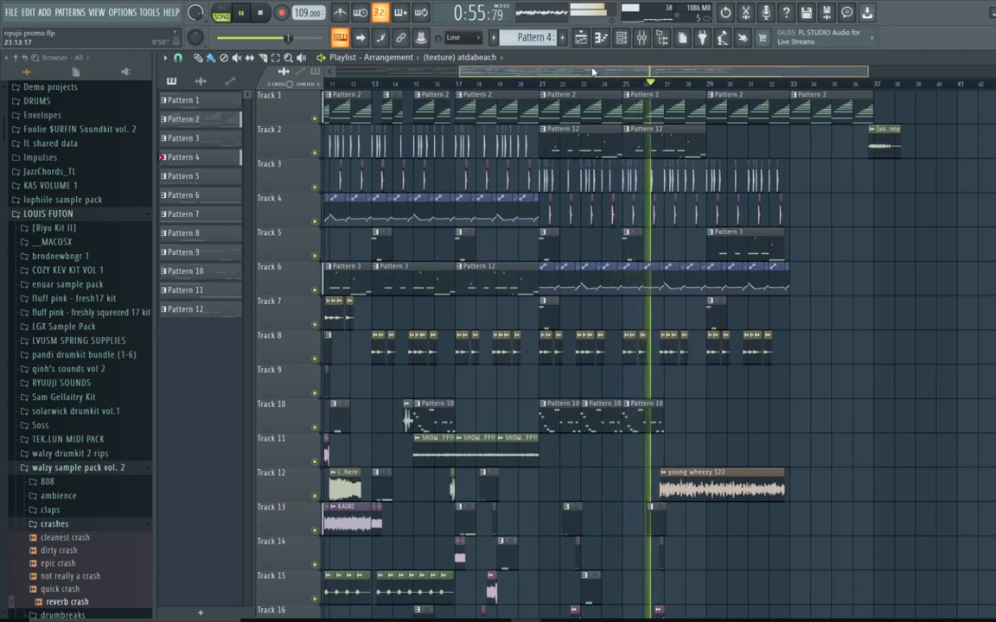
drag(593, 72, 676, 120)
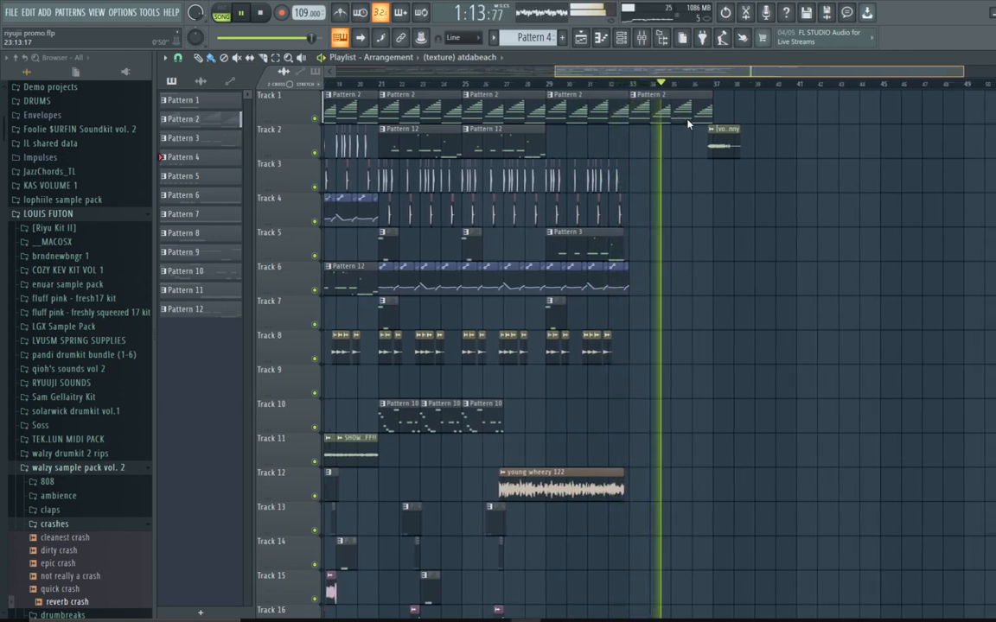
scroll(724, 164, down, 4)
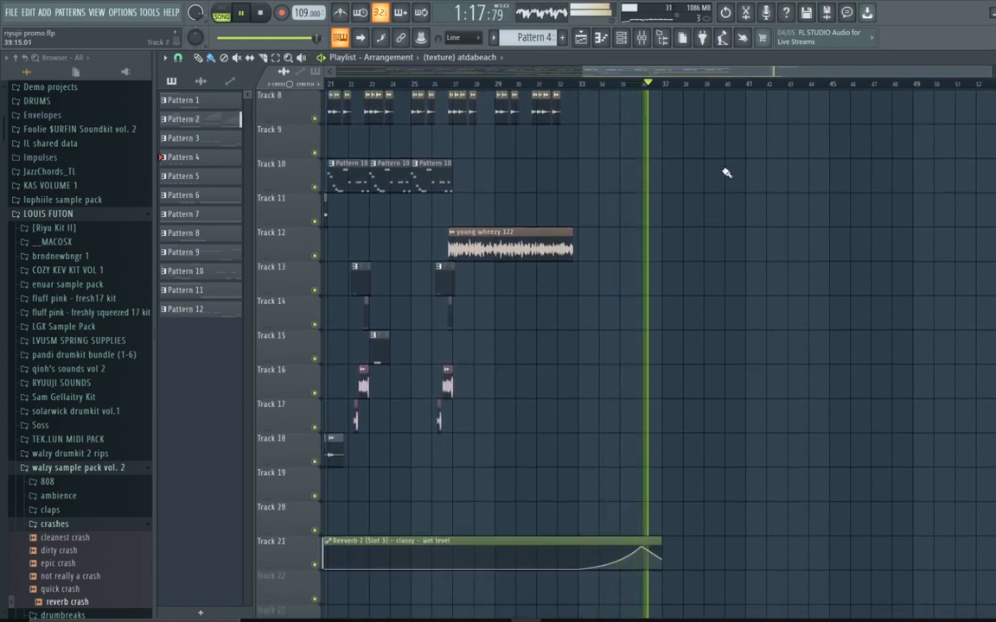
scroll(726, 172, up, 4)
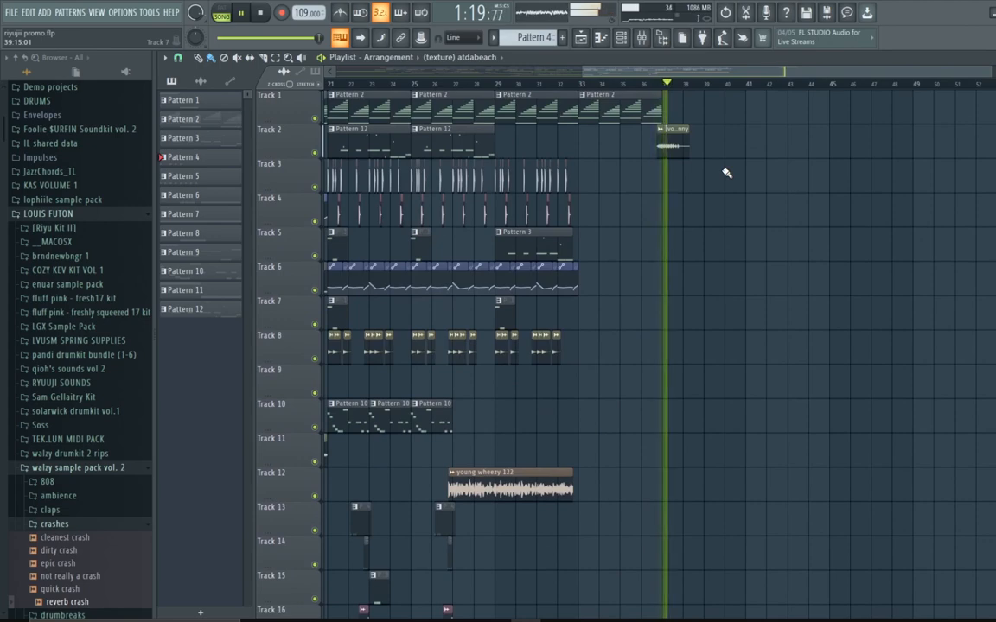
key(space)
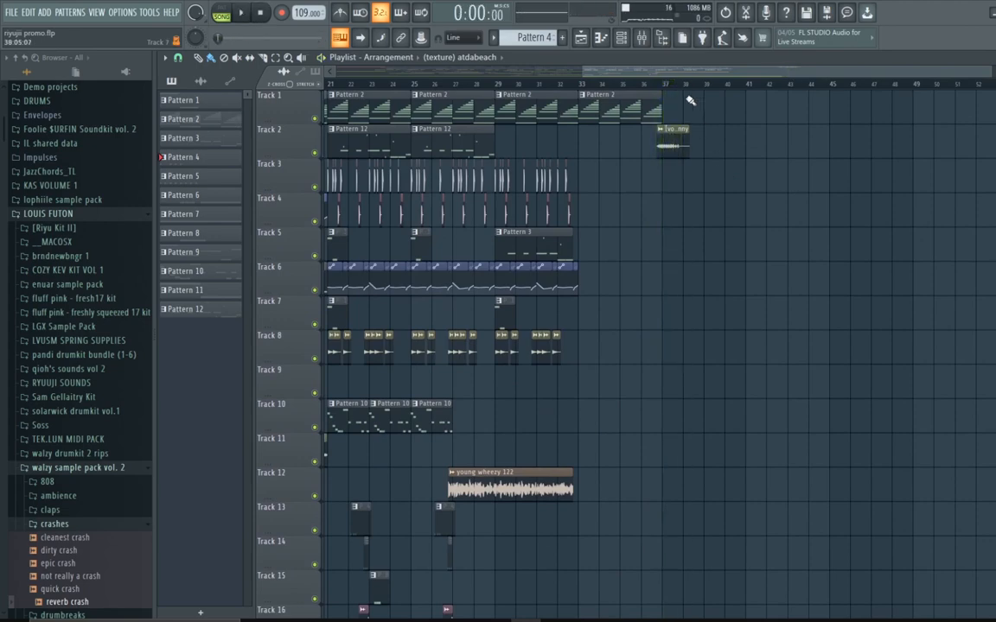
Step: Examine the intro section around bars 1 to 9 of the arrangement
drag(614, 66, 223, 89)
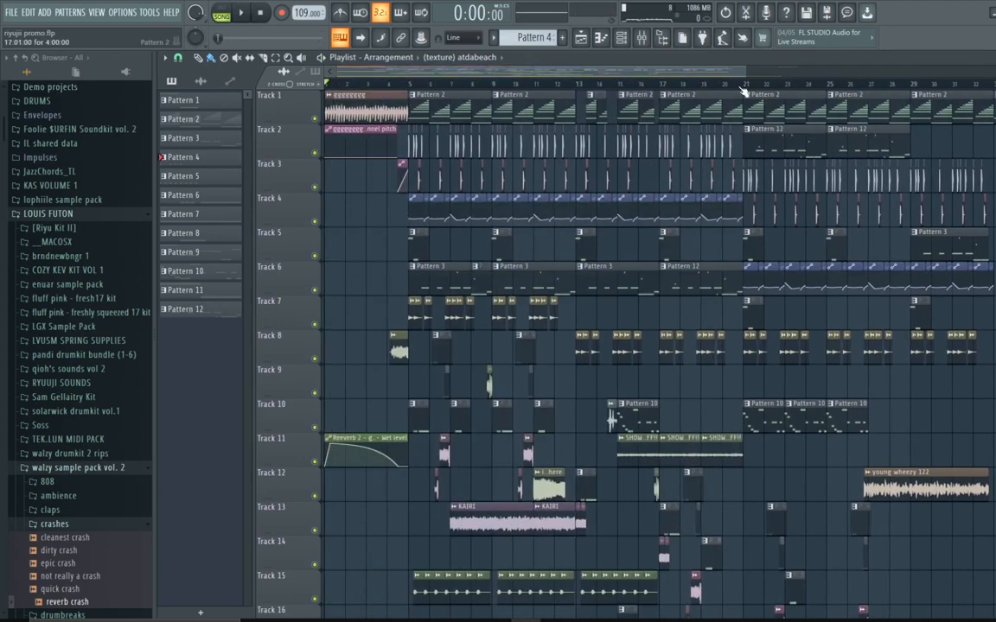
drag(748, 72, 437, 267)
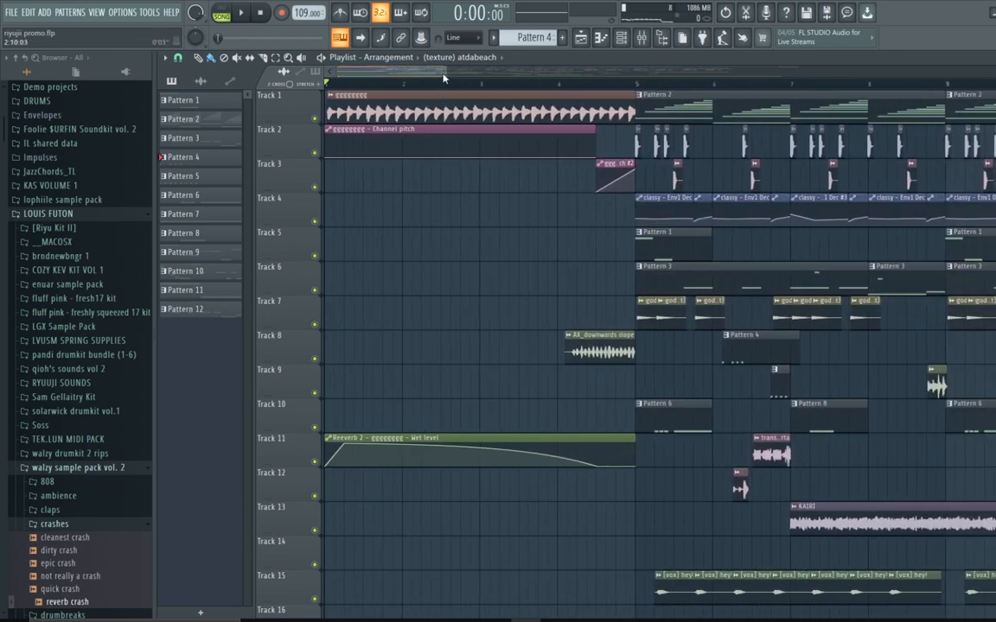
mouse_move(445, 71)
mouse_down()
mouse_move(628, 108)
mouse_move(710, 110)
mouse_up()
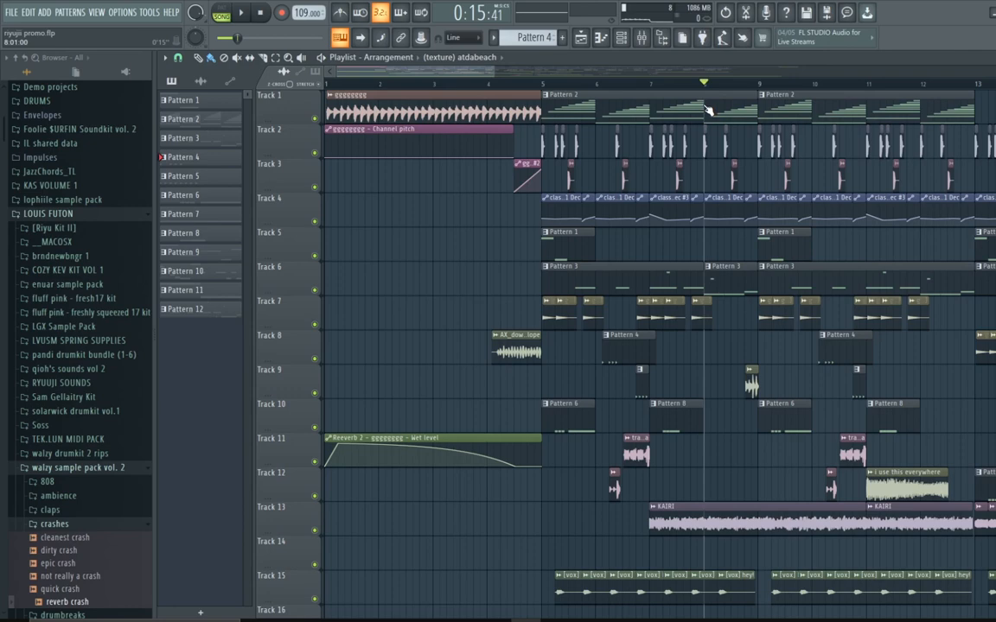
drag(707, 110, 546, 105)
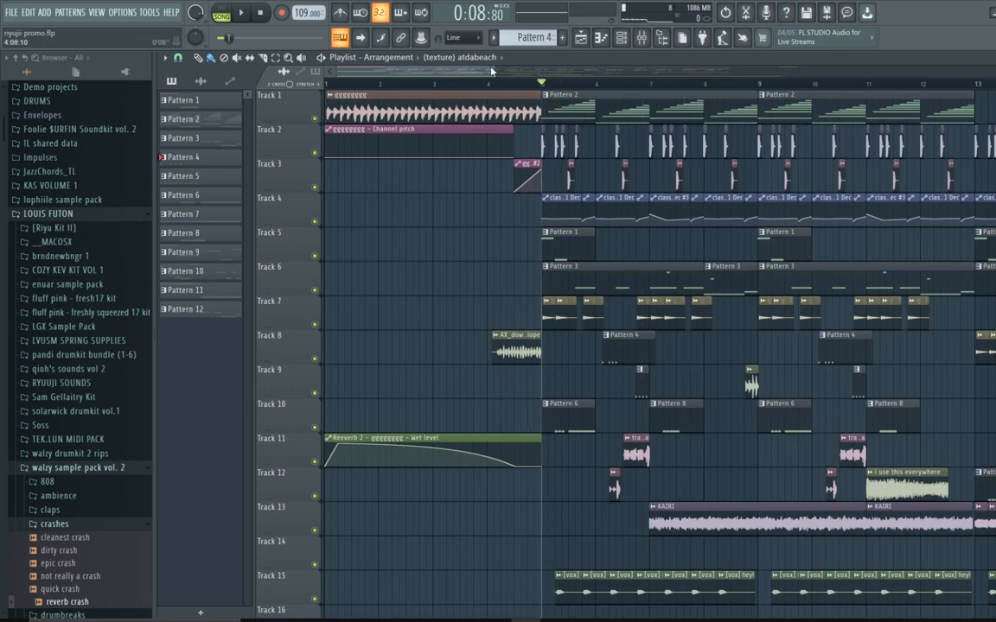
drag(491, 71, 590, 84)
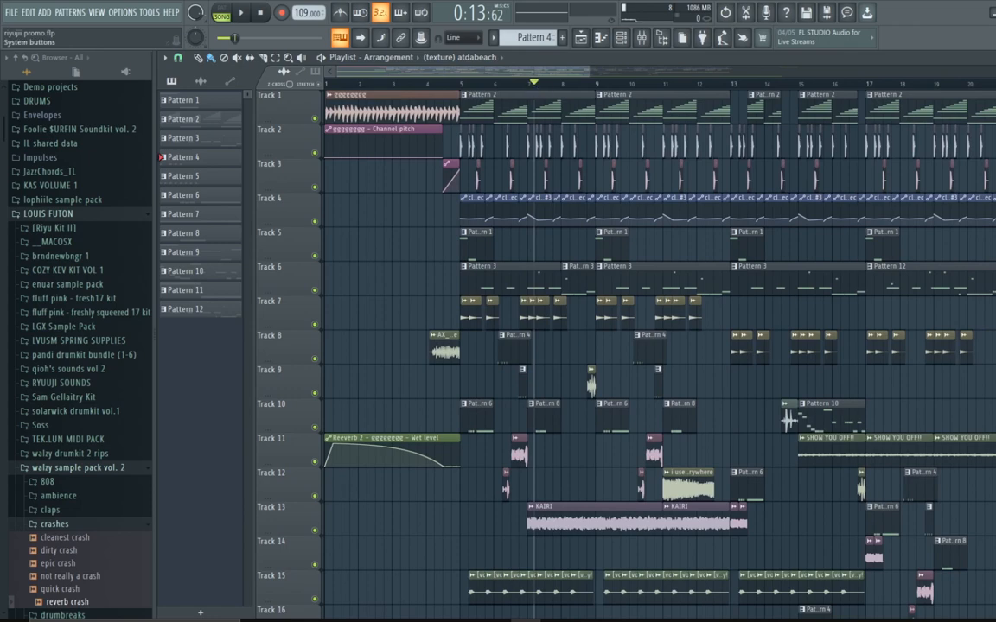
Step: Close the two open Fruity Reeverb 2 plugin windows
click(994, 57)
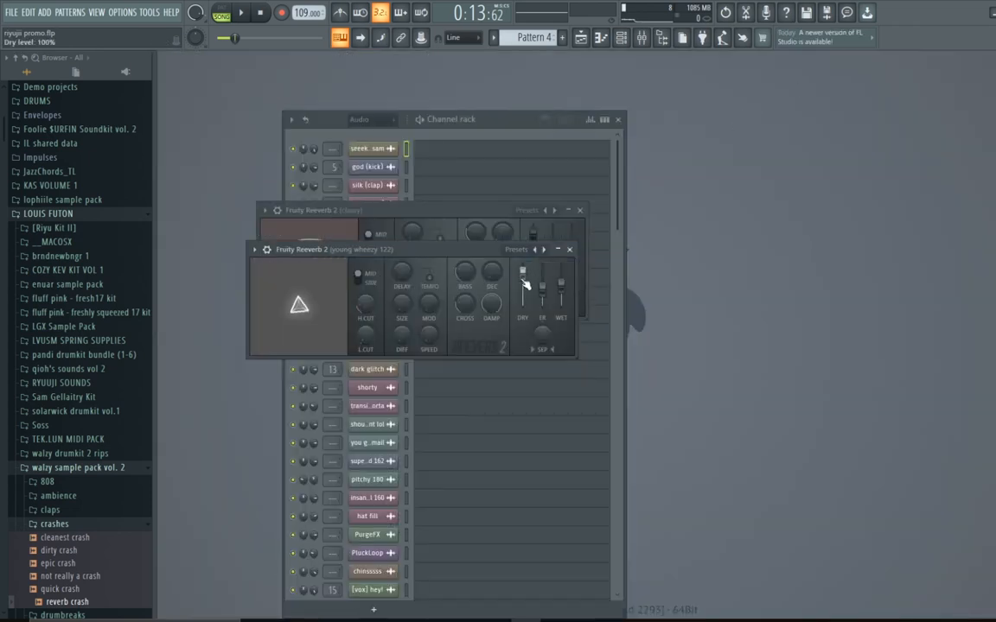
click(573, 250)
click(579, 211)
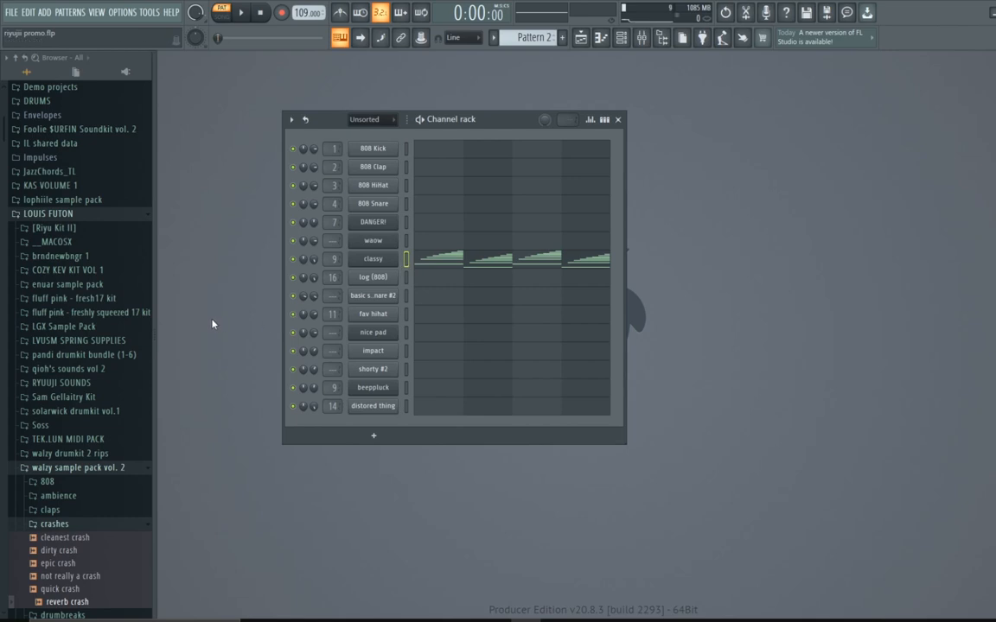
Step: Open the classy channel's Serum instrument and browse its wrapper settings pages
click(361, 260)
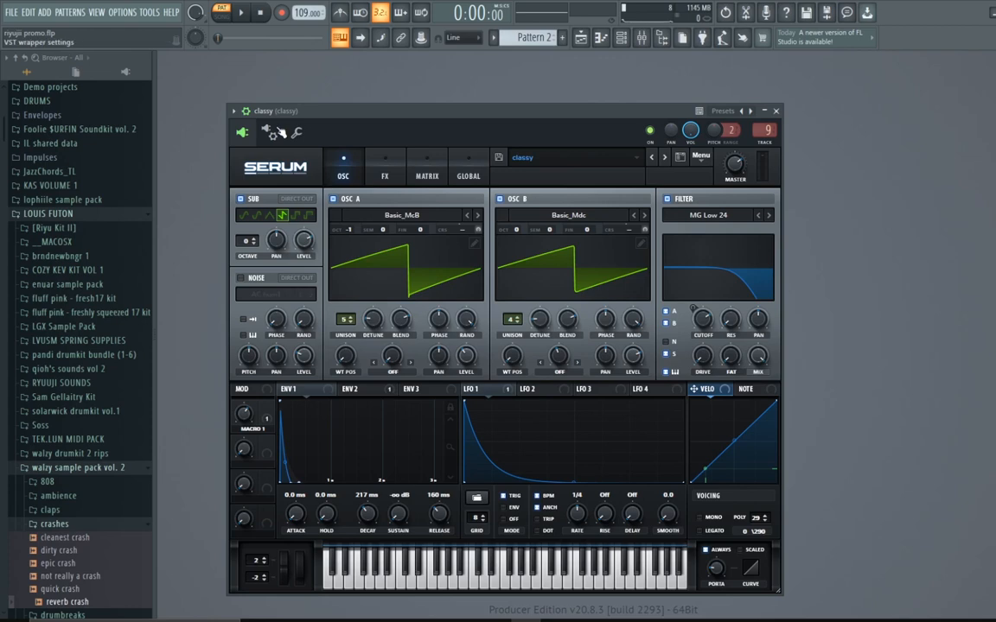
click(270, 132)
click(296, 132)
click(244, 132)
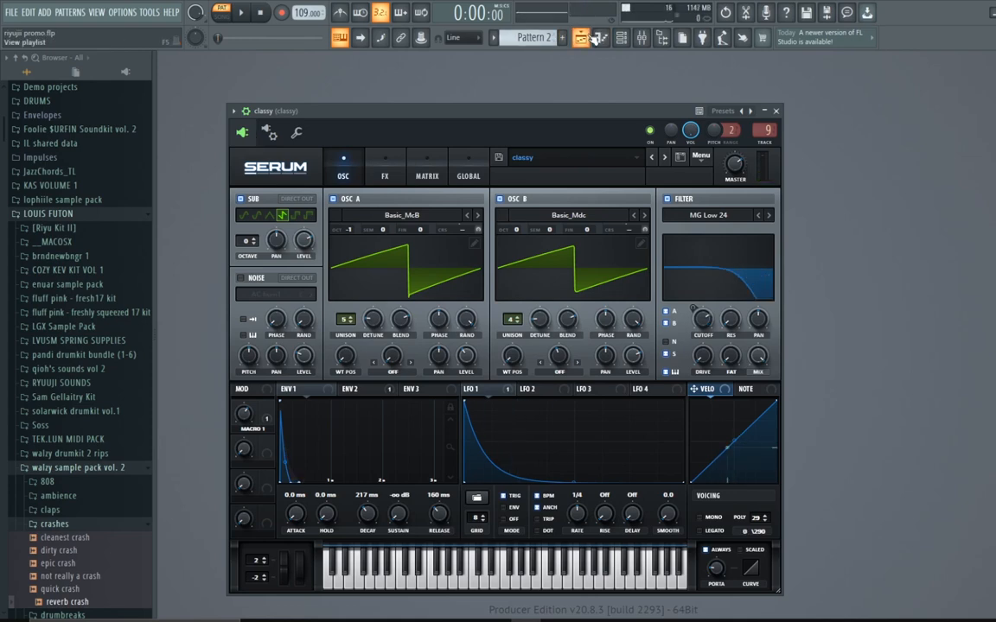
Step: Open the playlist and set the playback position to the start of bar 5
click(581, 38)
click(460, 84)
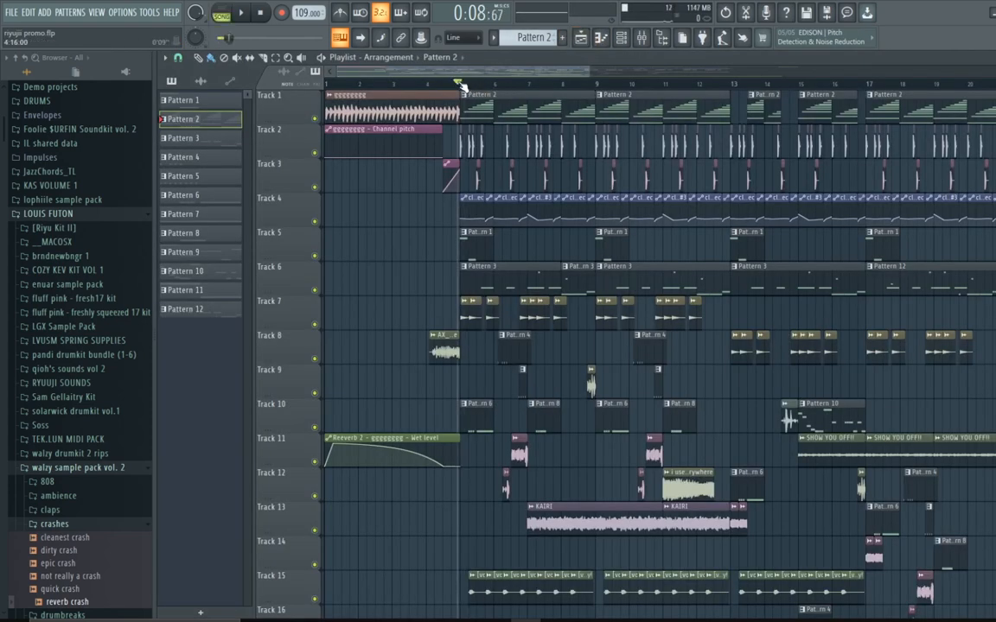
click(463, 84)
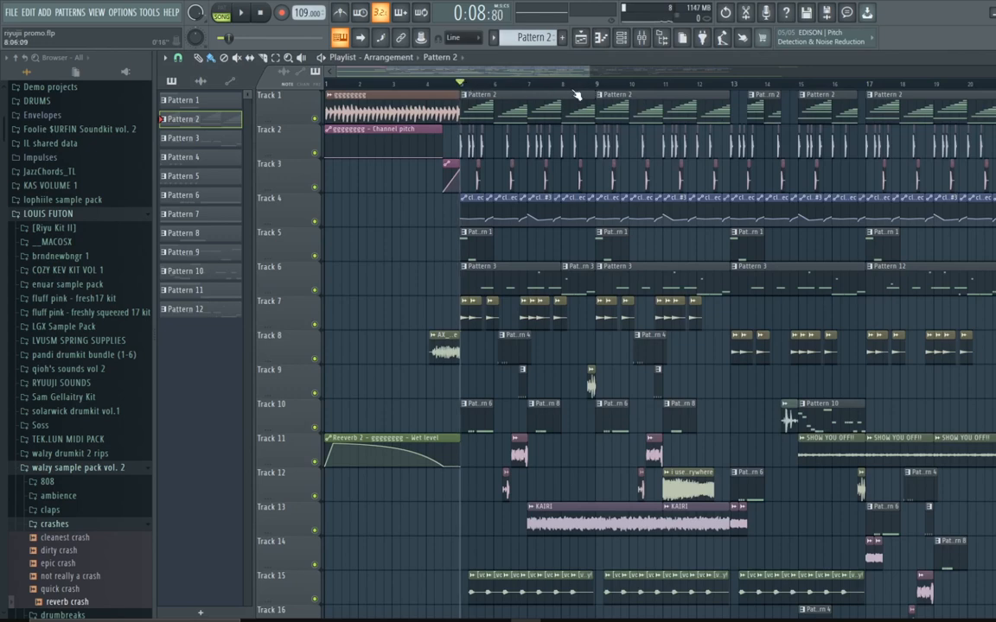
Step: Solo Track 4 together with Track 1 and play the section from bar 5
right_click(314, 222)
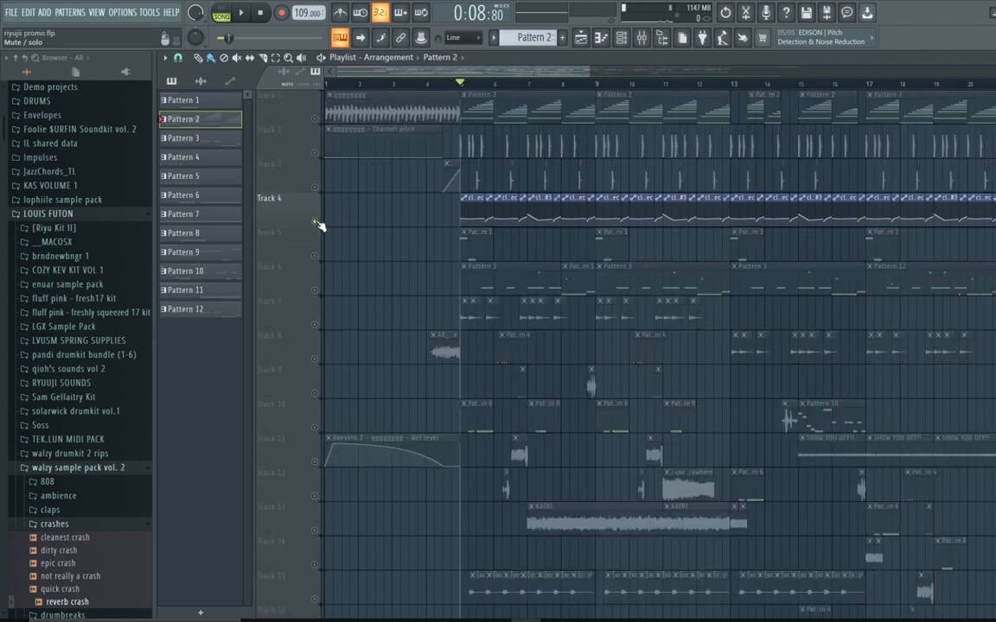
click(315, 119)
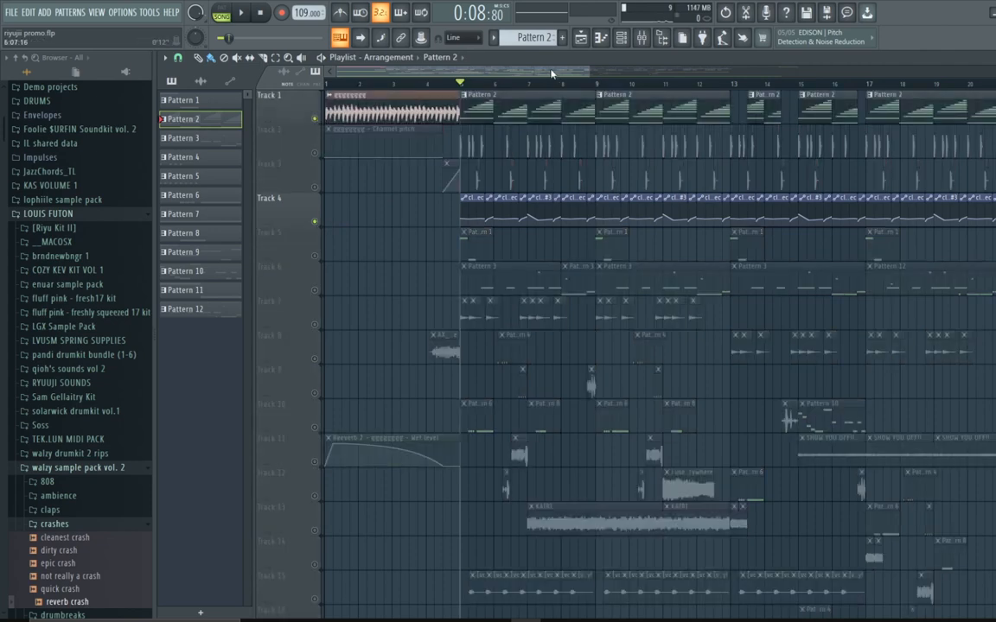
drag(583, 72, 443, 84)
scroll(456, 104, right, 2)
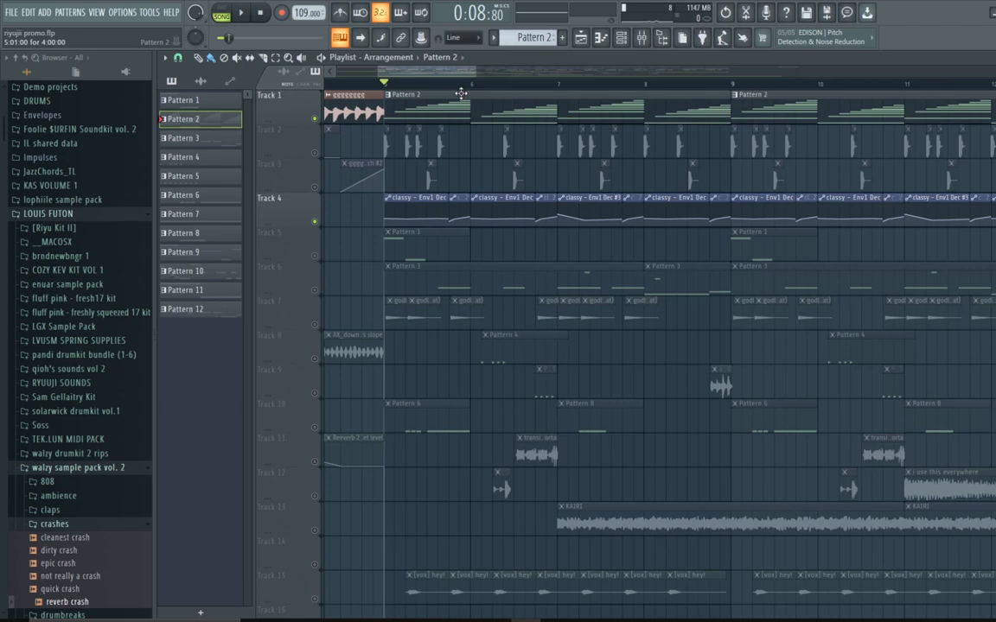
drag(474, 75, 419, 75)
key(space)
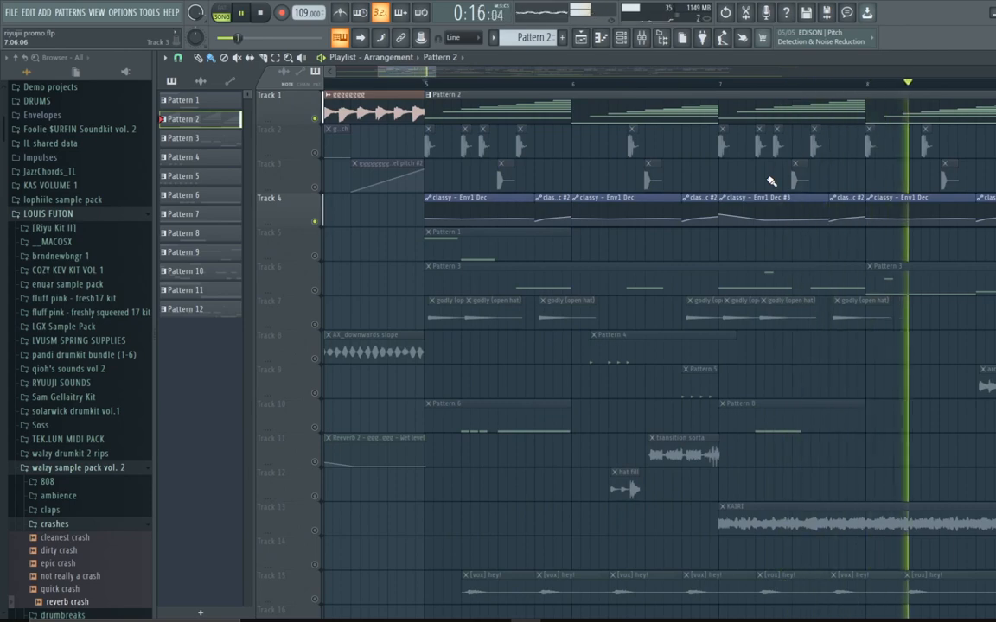
key(space)
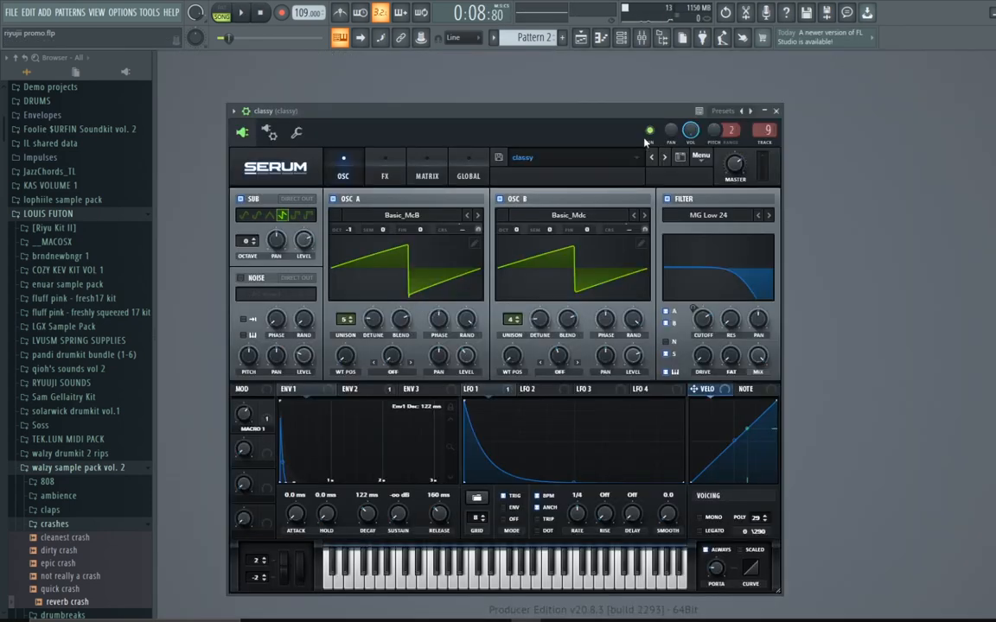
Step: Set the classy Serum patch's ENV 1 decay to 130 ms
click(777, 111)
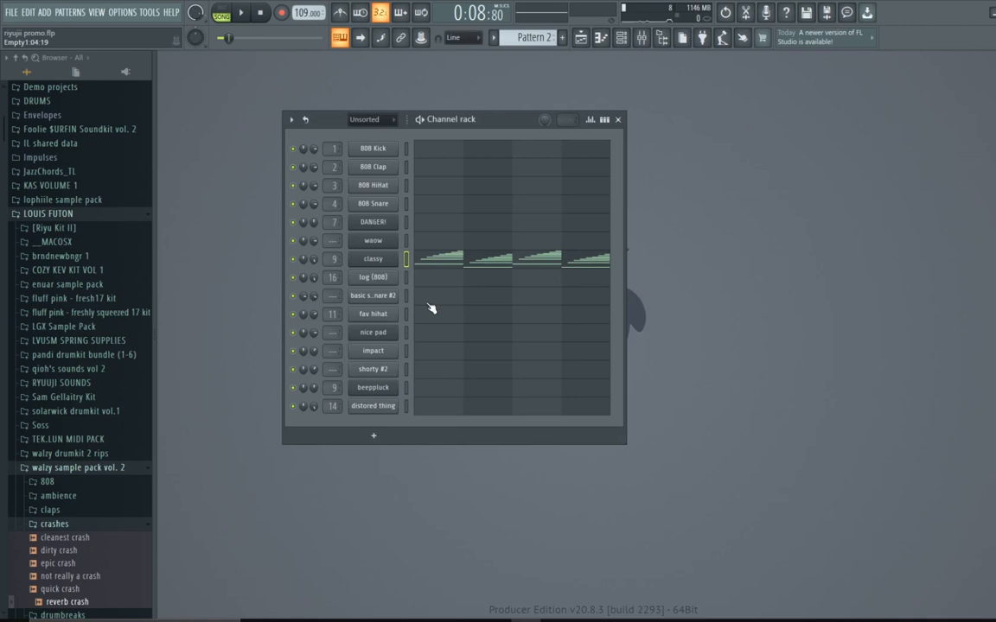
click(372, 258)
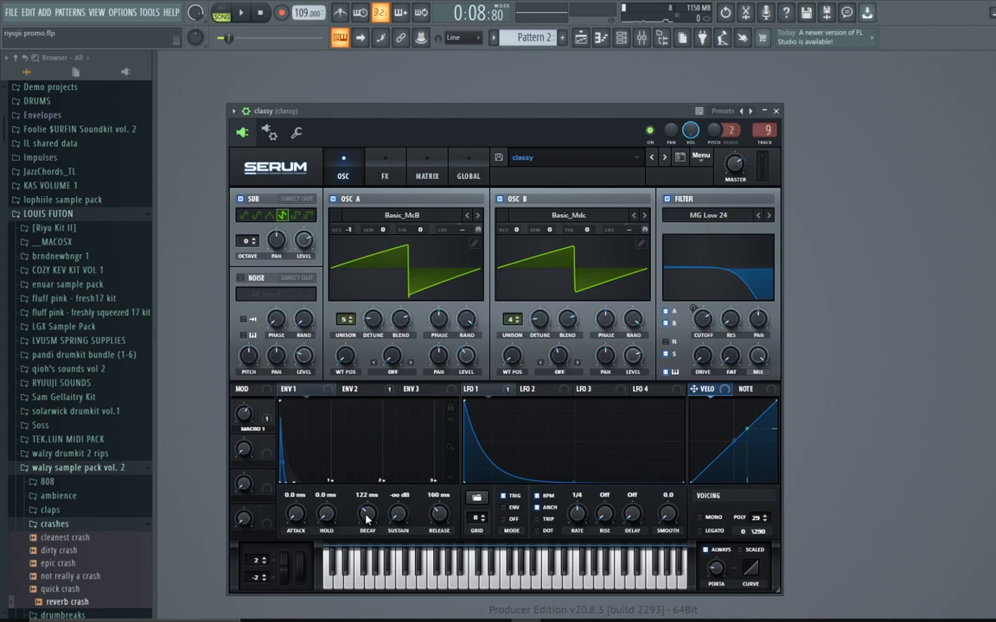
click(367, 519)
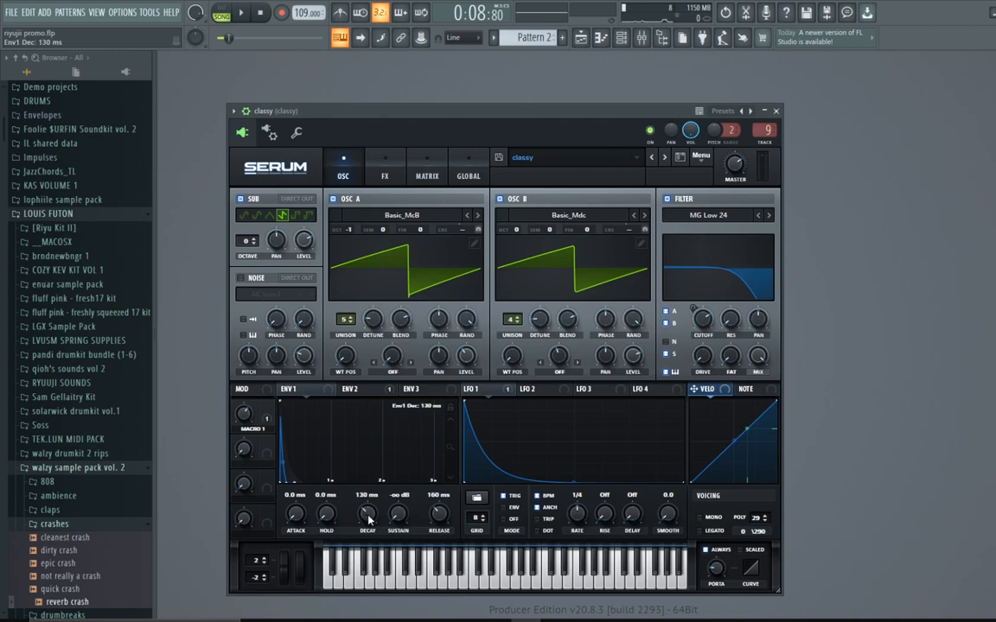
drag(368, 518, 374, 526)
Step: List the classy Serum plugin's parameters in the browser and open the options for its Env1 Dec parameter
click(231, 111)
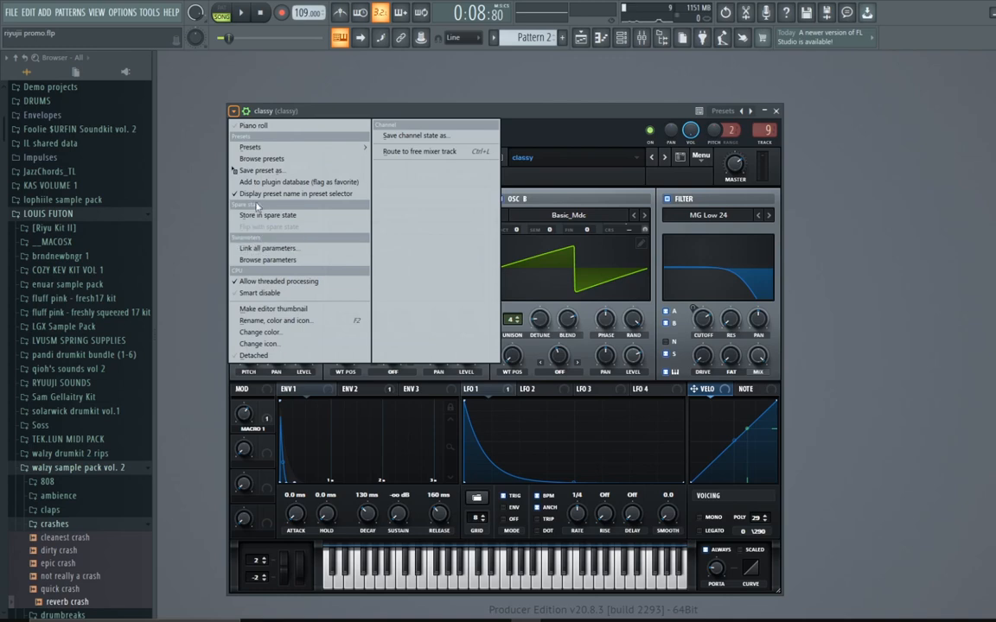
click(232, 110)
click(232, 111)
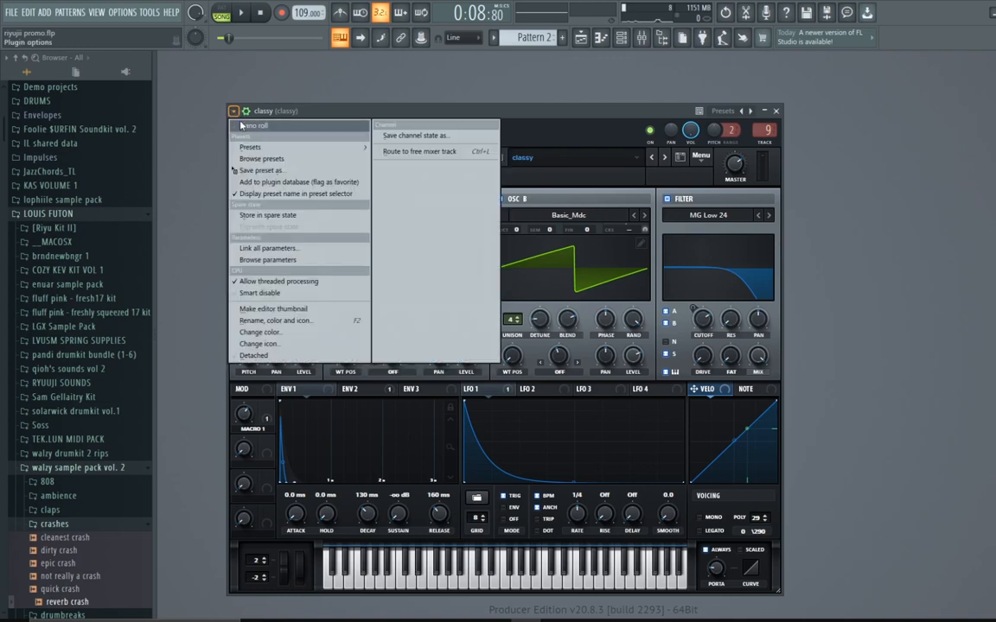
click(266, 260)
scroll(52, 302, down, 10)
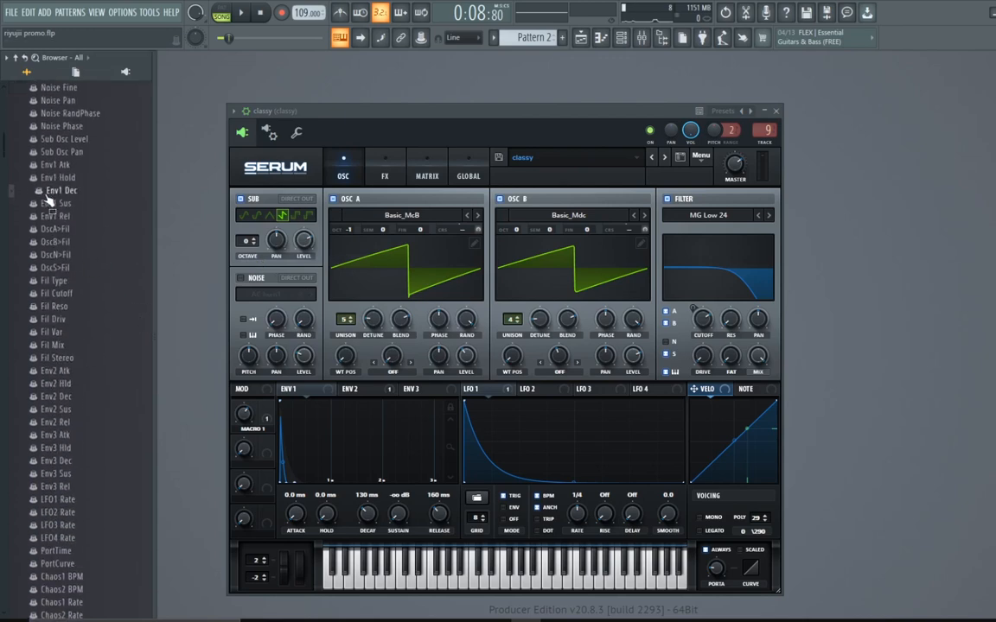
mouse_move(50, 191)
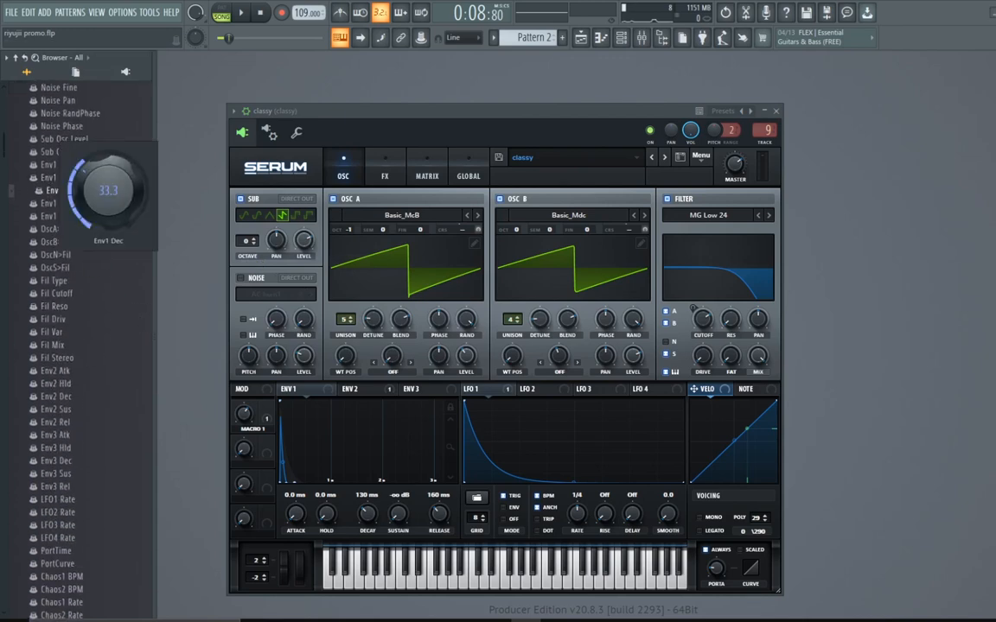
right_click(52, 190)
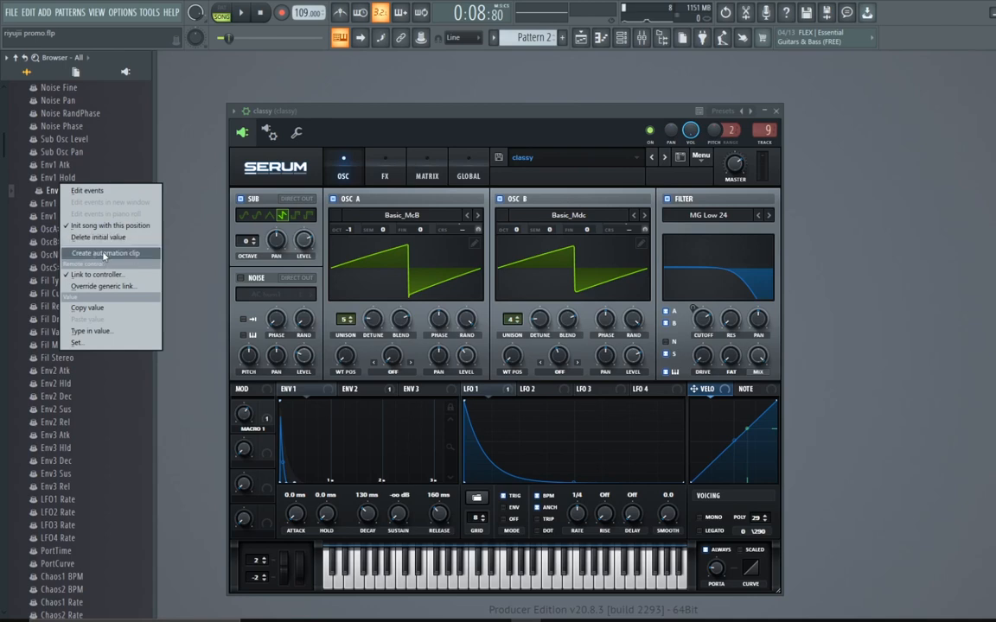
Step: Unsolo Track 4 in the playlist so all tracks play again, then close the playlist
click(575, 39)
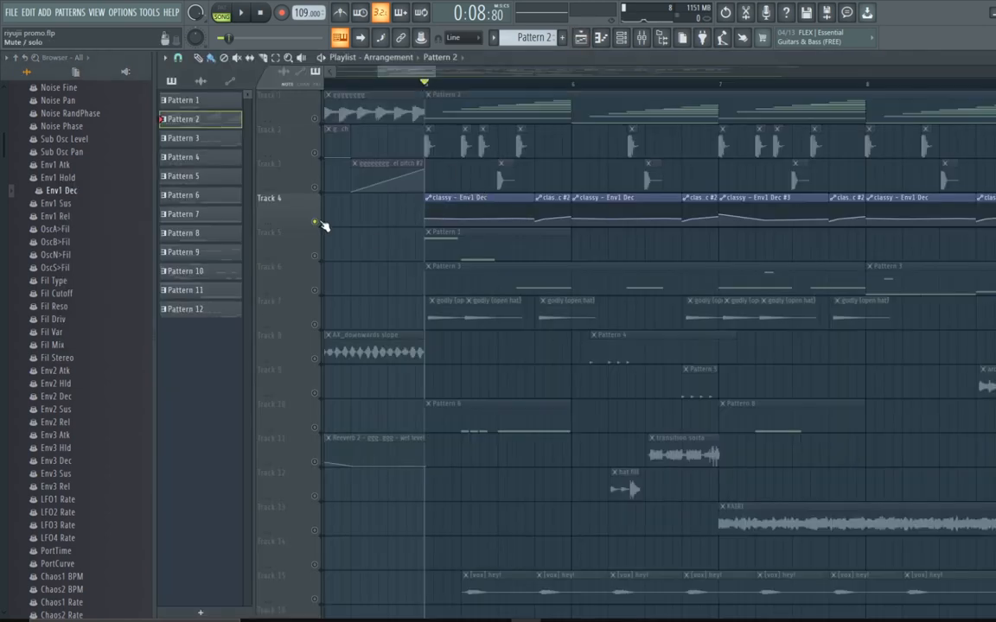
right_click(318, 222)
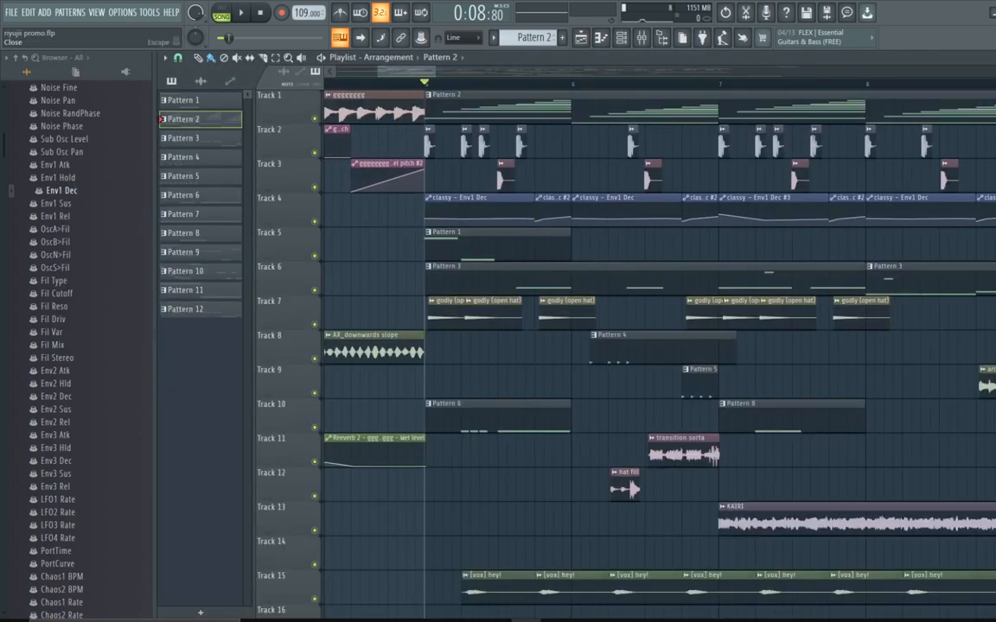
click(994, 58)
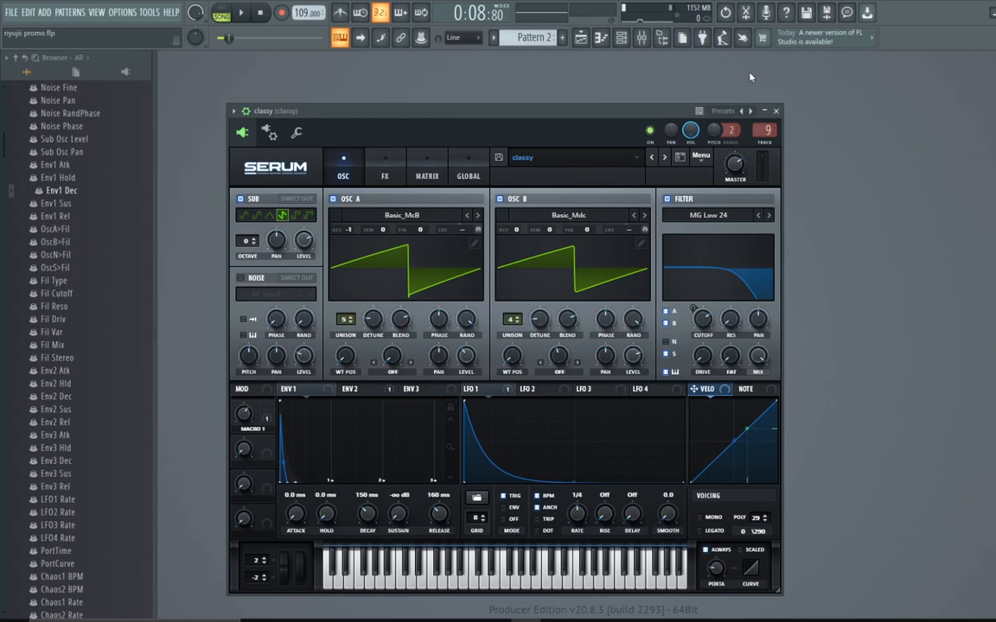
Step: Collapse the current project tree in the browser and close the Serum window
scroll(91, 242, up, 15)
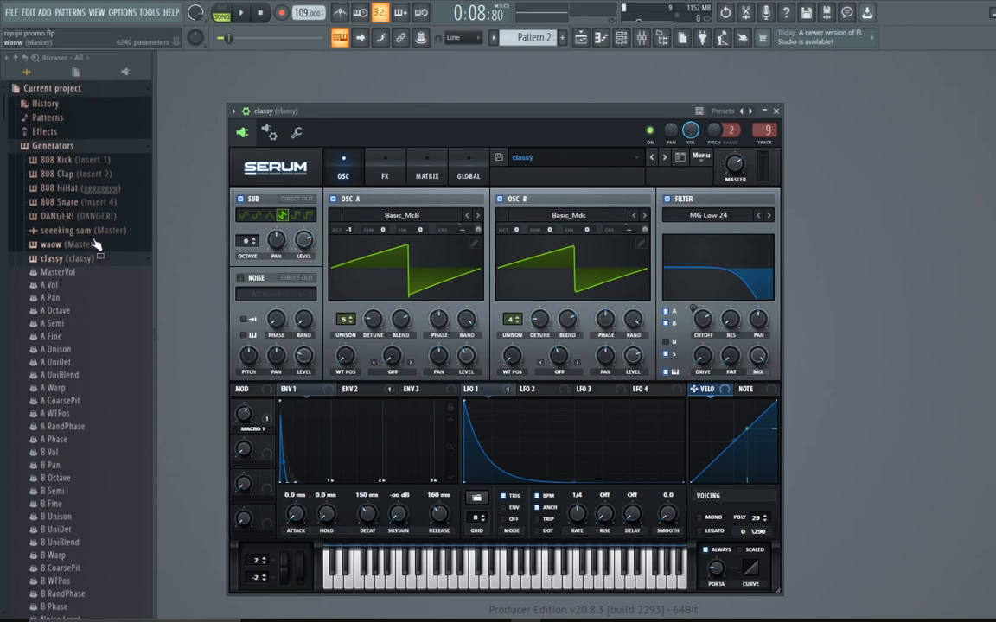
click(96, 262)
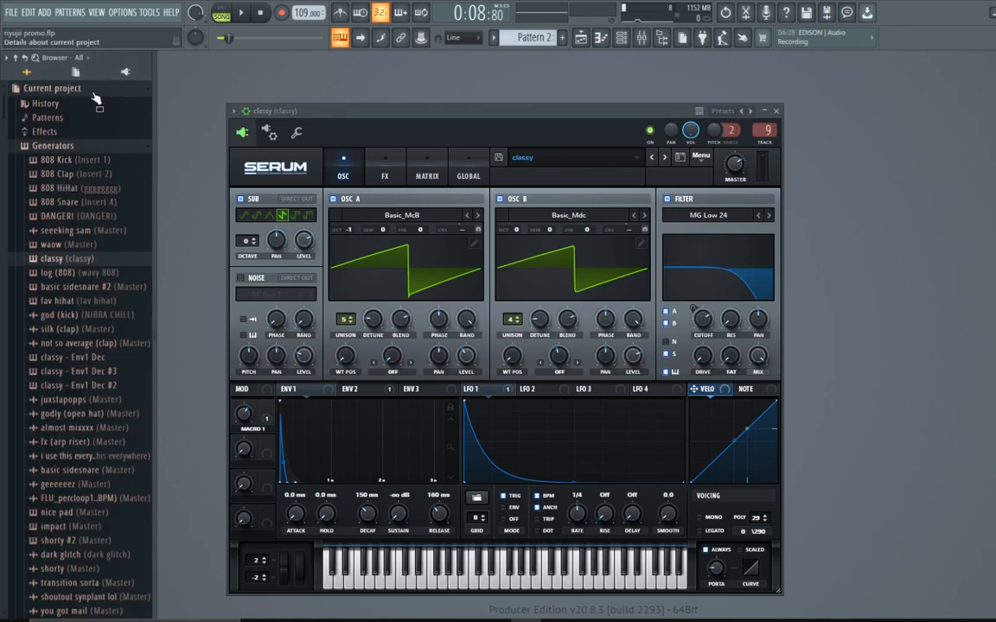
click(96, 97)
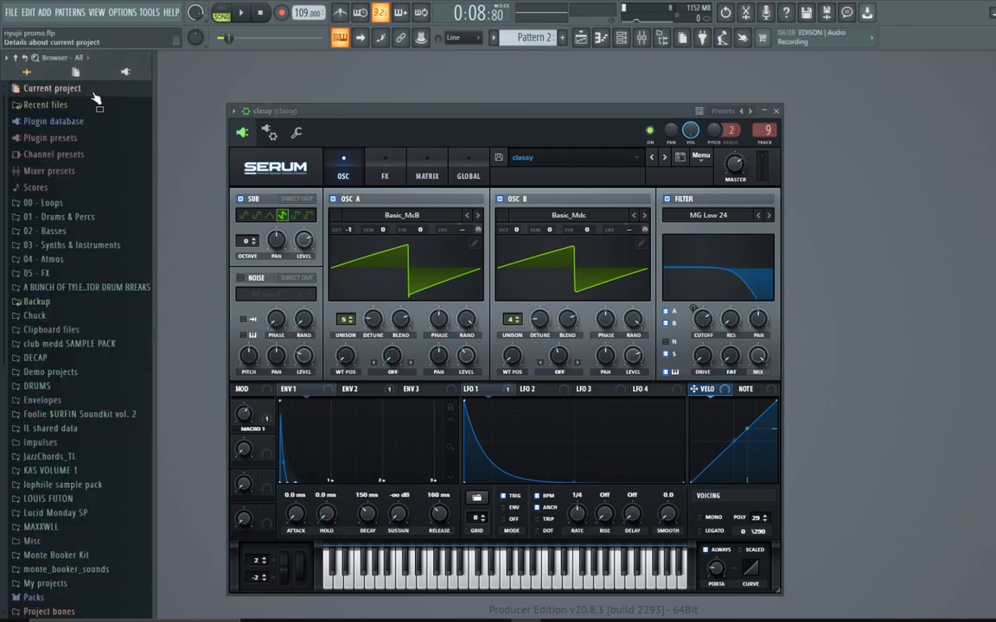
scroll(97, 147, down, 6)
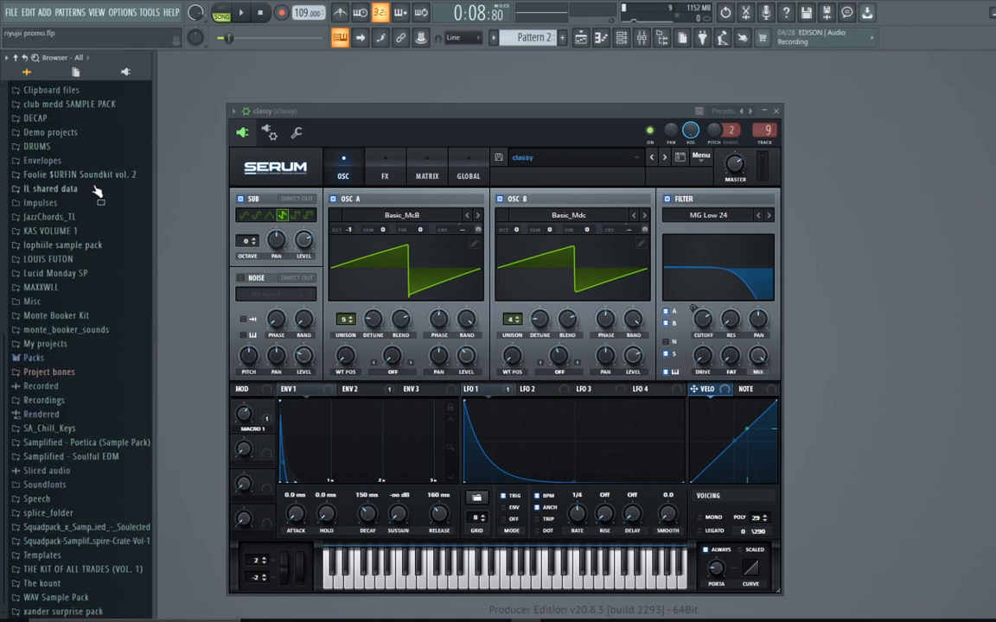
click(777, 111)
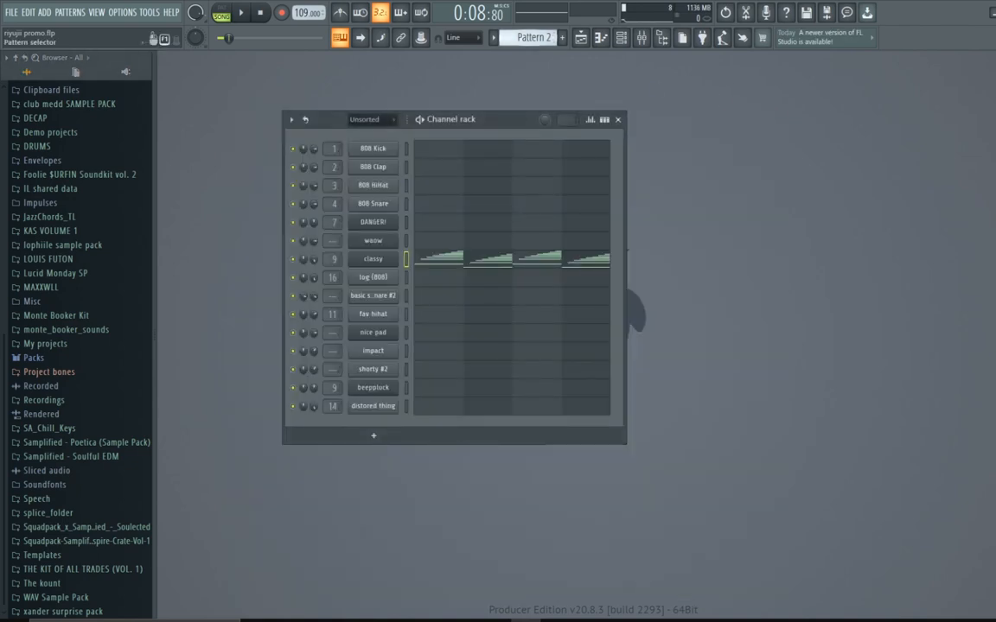
Step: Switch to pattern mode, play Pattern 2 and review the classy channel's notes in the piano roll
click(222, 12)
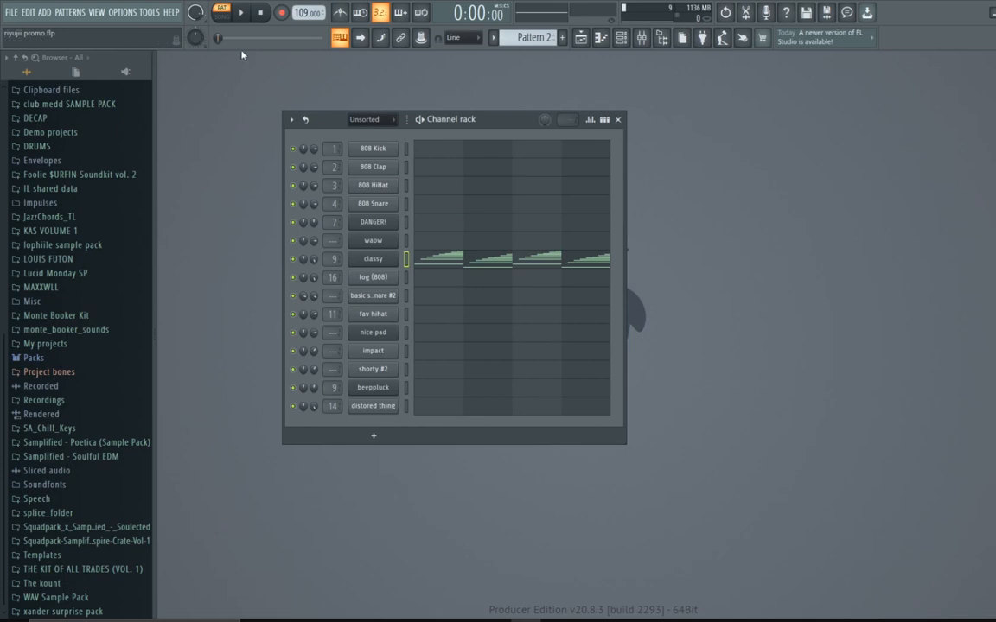
click(243, 13)
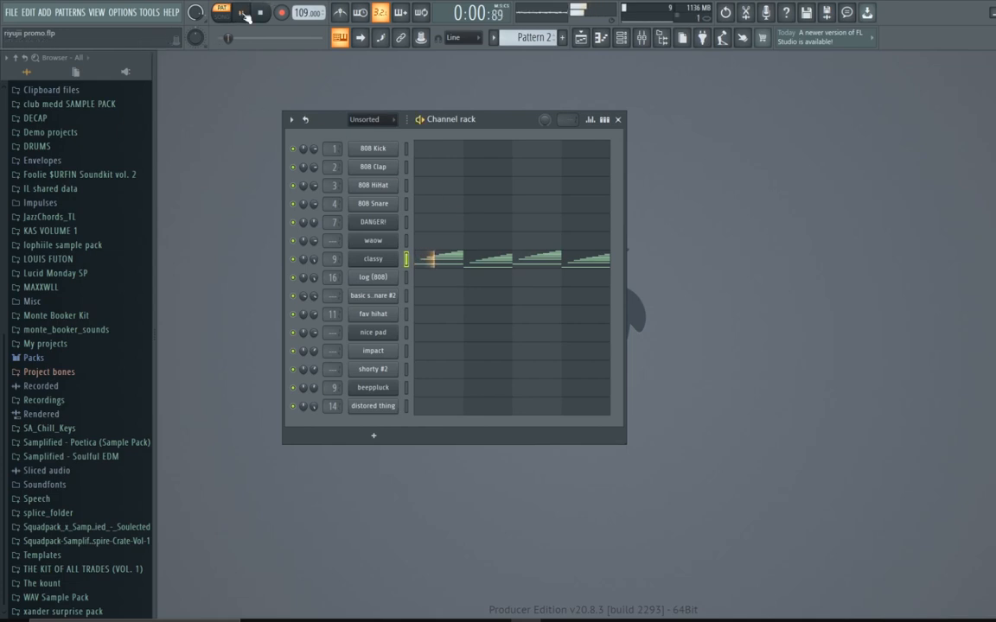
click(493, 264)
scroll(495, 292, down, 5)
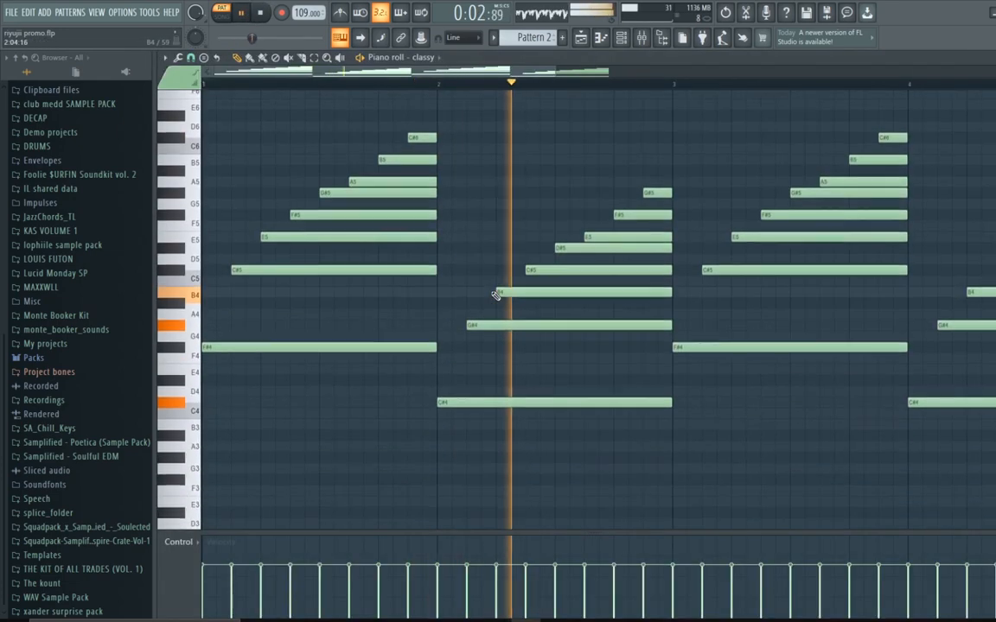
click(260, 13)
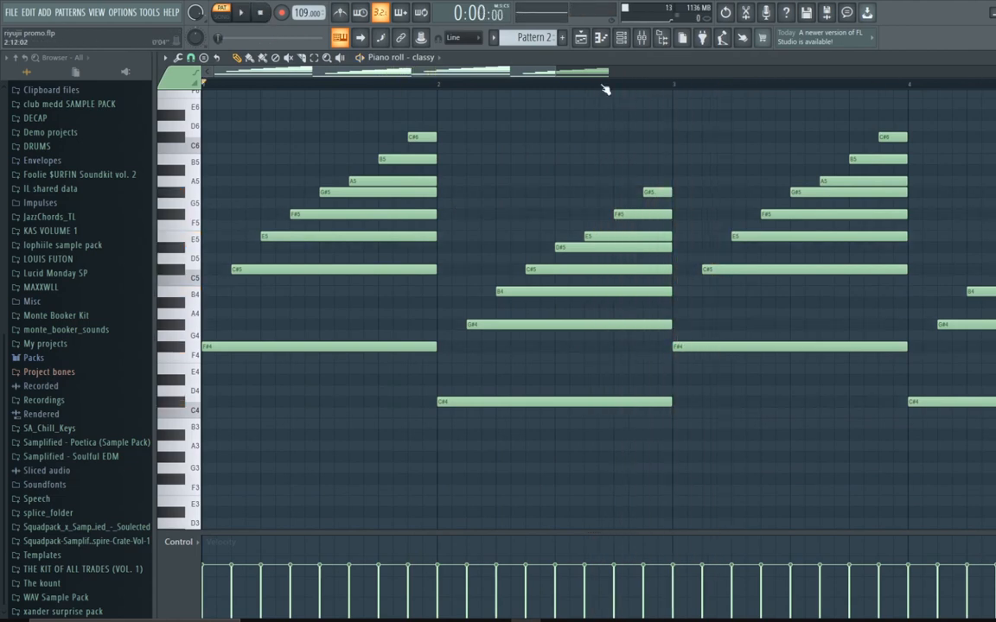
drag(504, 69, 746, 133)
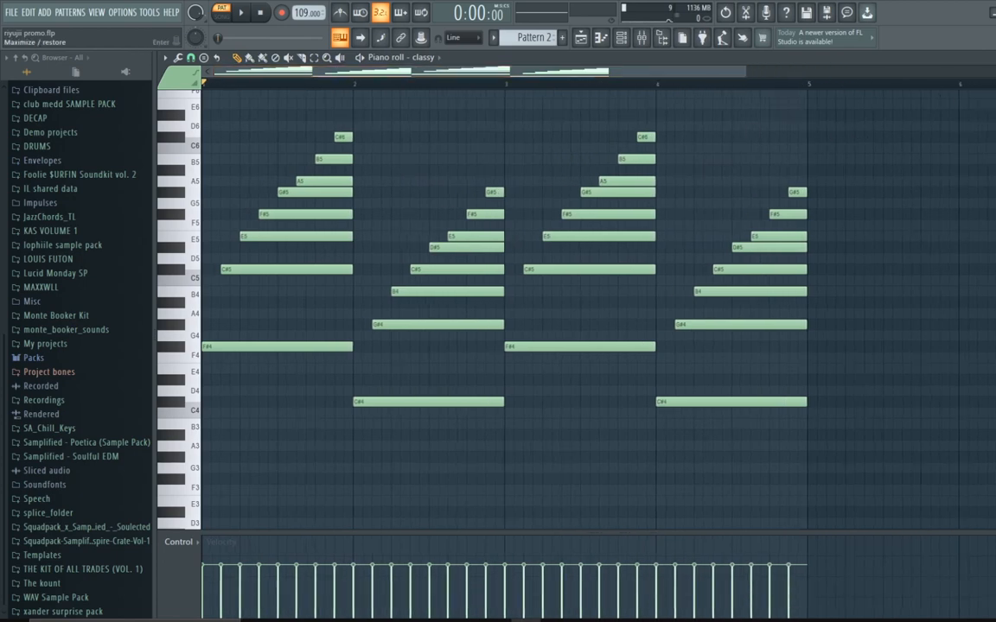
click(995, 58)
Step: Open the classy channel's settings page to review its miscellaneous options, then close it
click(384, 263)
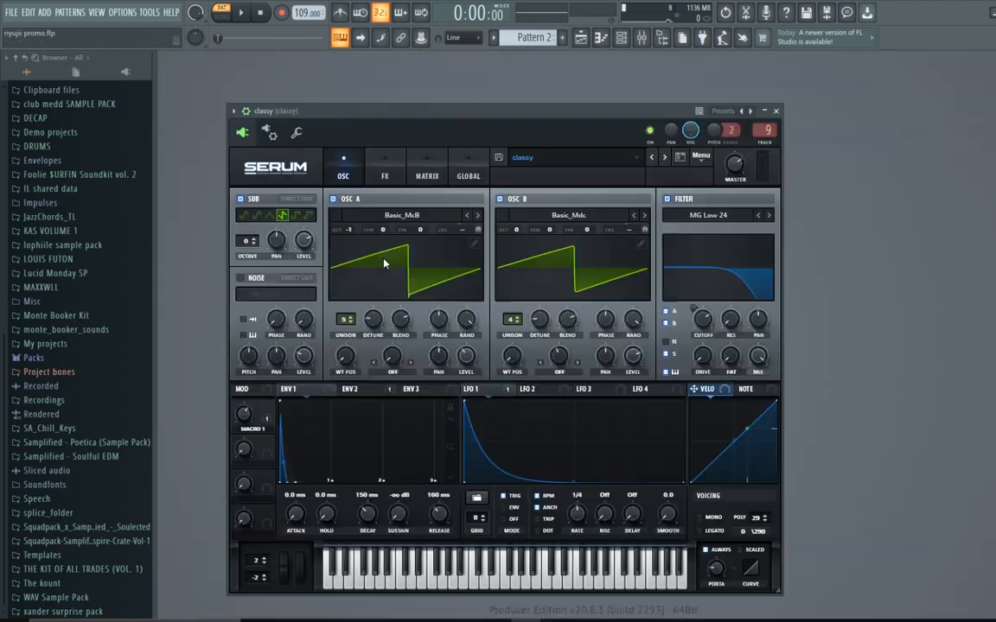
click(296, 133)
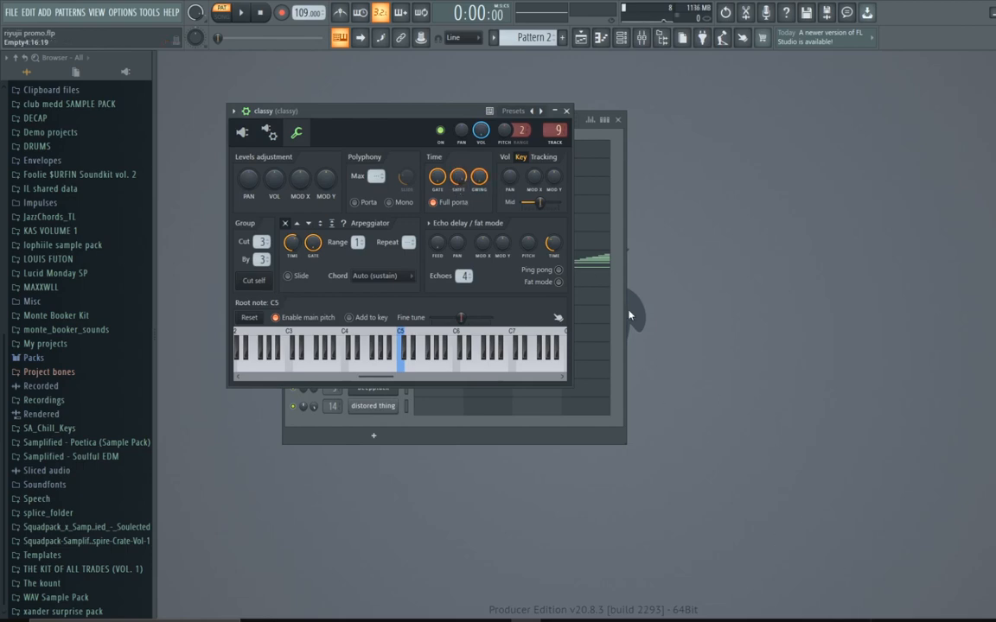
click(567, 110)
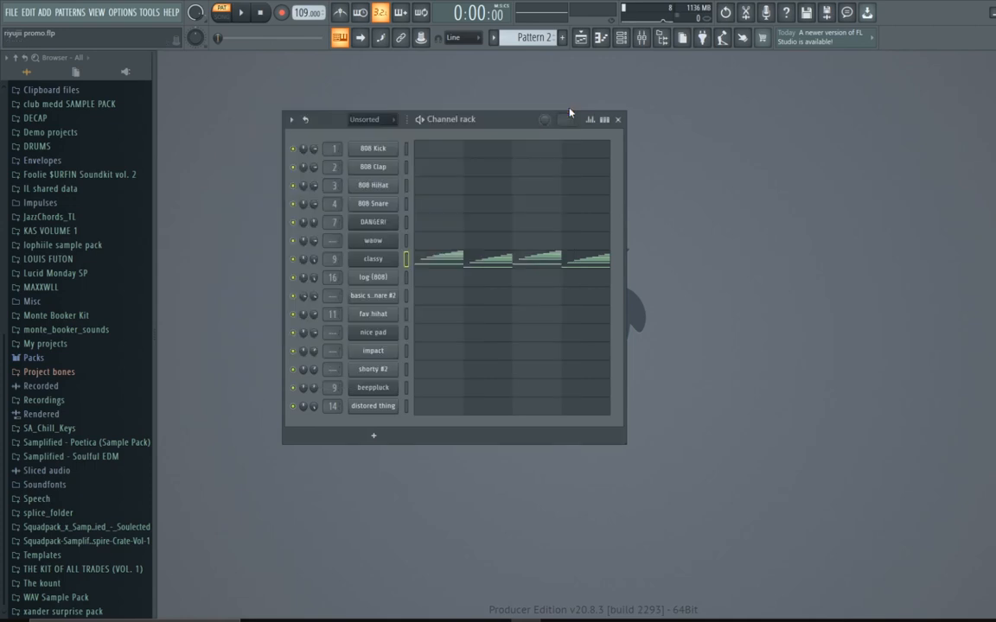
Step: Open the mixer and inspect the classy insert's Fruity Reeverb 2, Fruity Limiter and second Fruity Reeverb 2
click(642, 38)
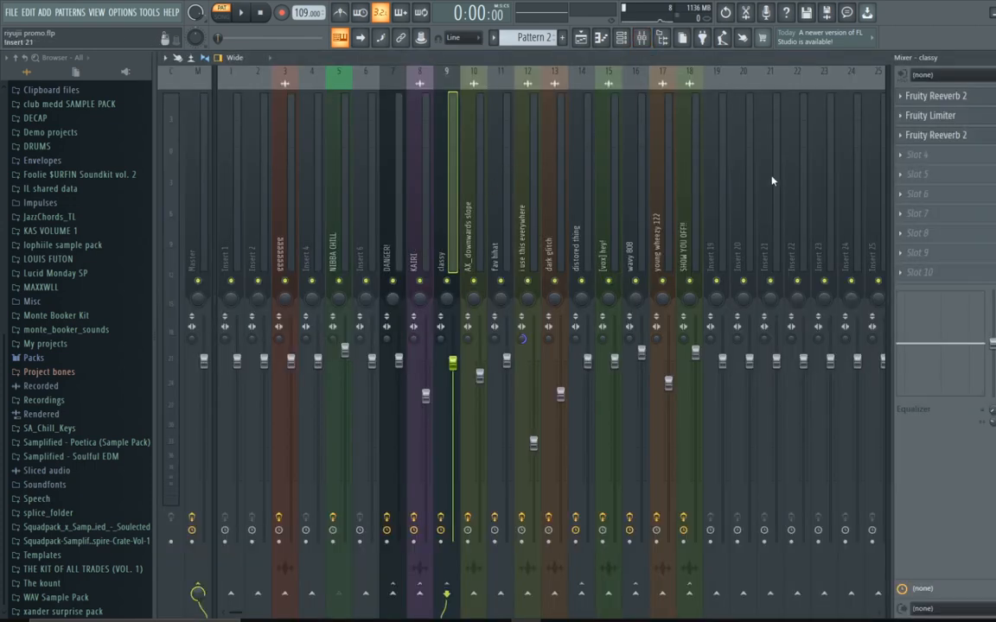
click(963, 96)
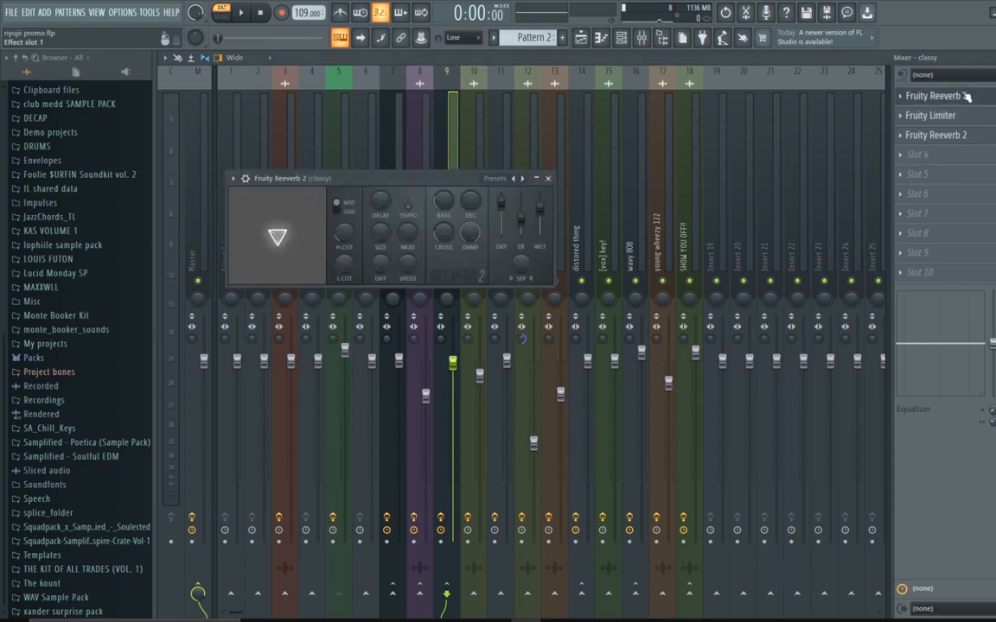
click(548, 179)
click(928, 117)
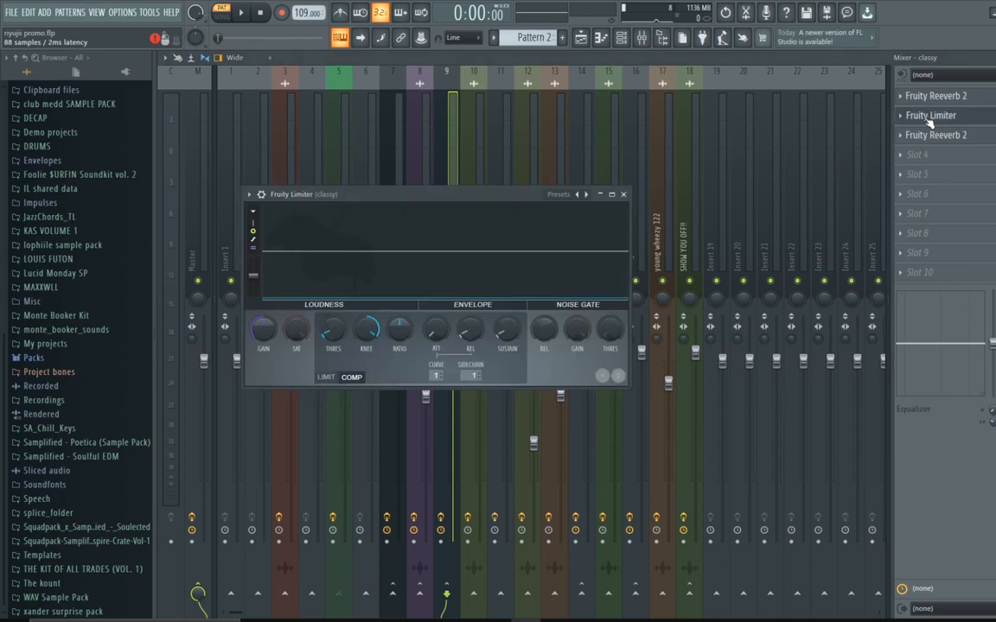
click(622, 193)
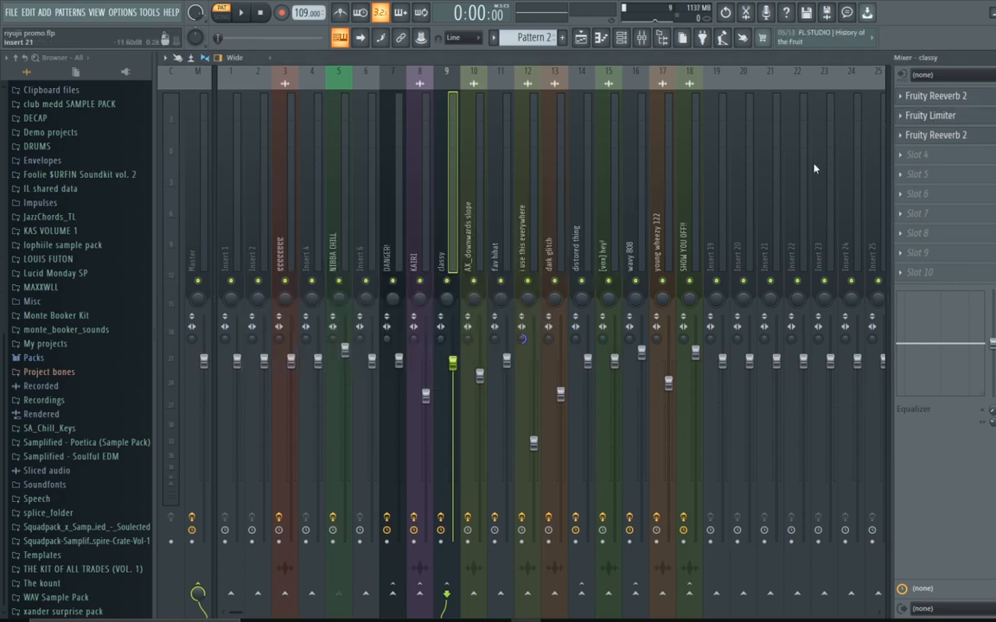
click(958, 135)
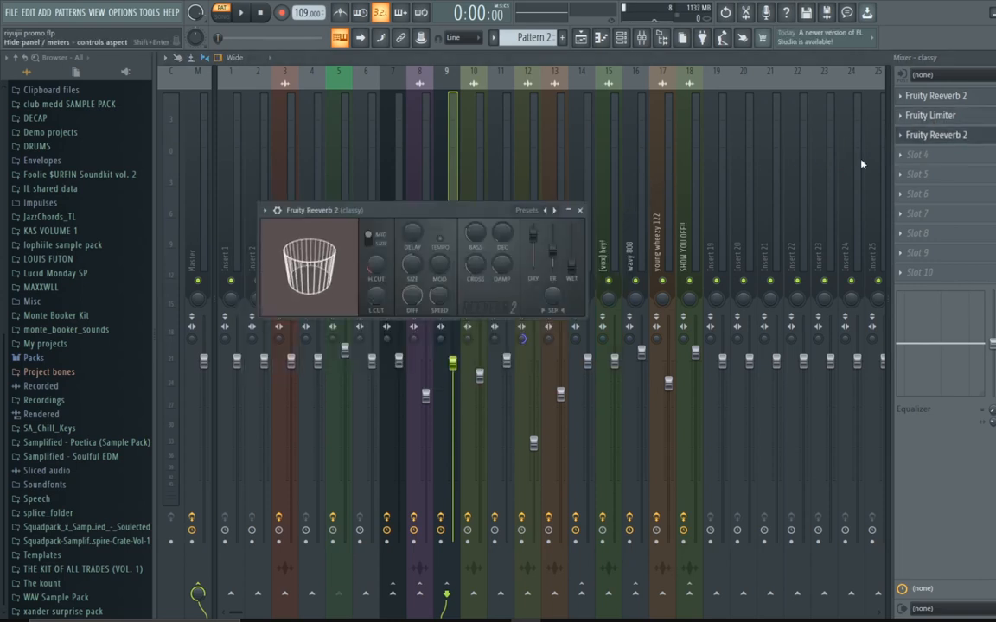
click(580, 210)
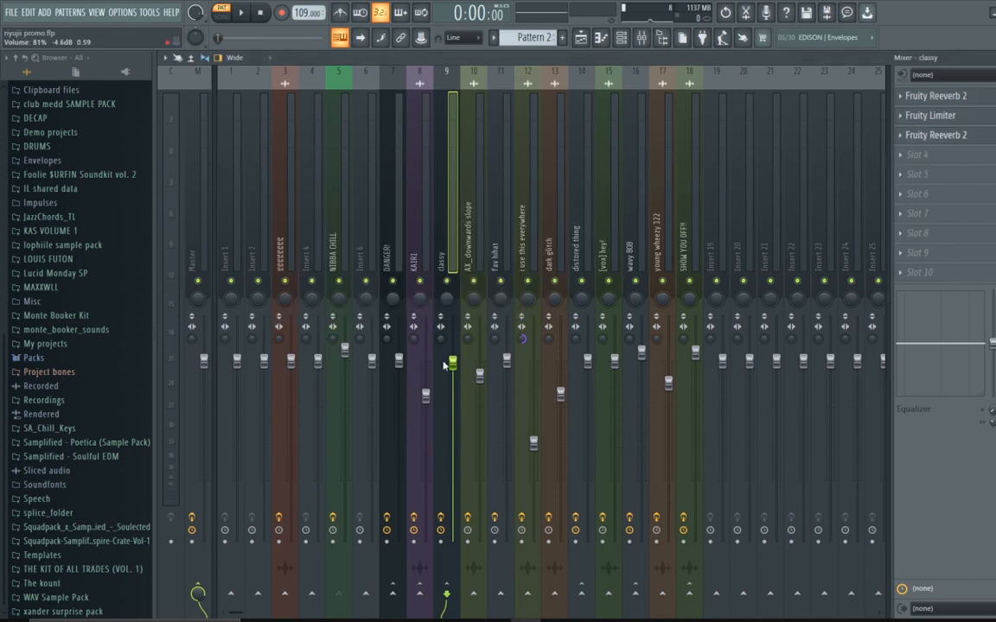
Step: Open the playlist and zoom out to view the whole arrangement
click(587, 39)
drag(417, 71, 781, 152)
scroll(720, 168, down, 8)
drag(777, 73, 804, 251)
scroll(804, 255, up, 8)
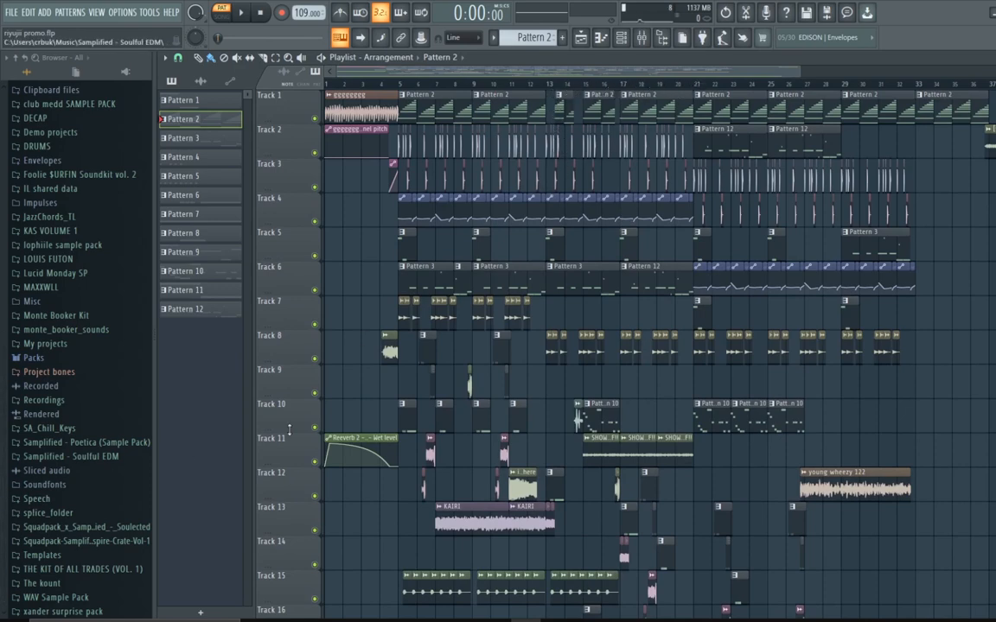
Step: Open the mixer's master insert and its Fruity Free Filter
key(F9)
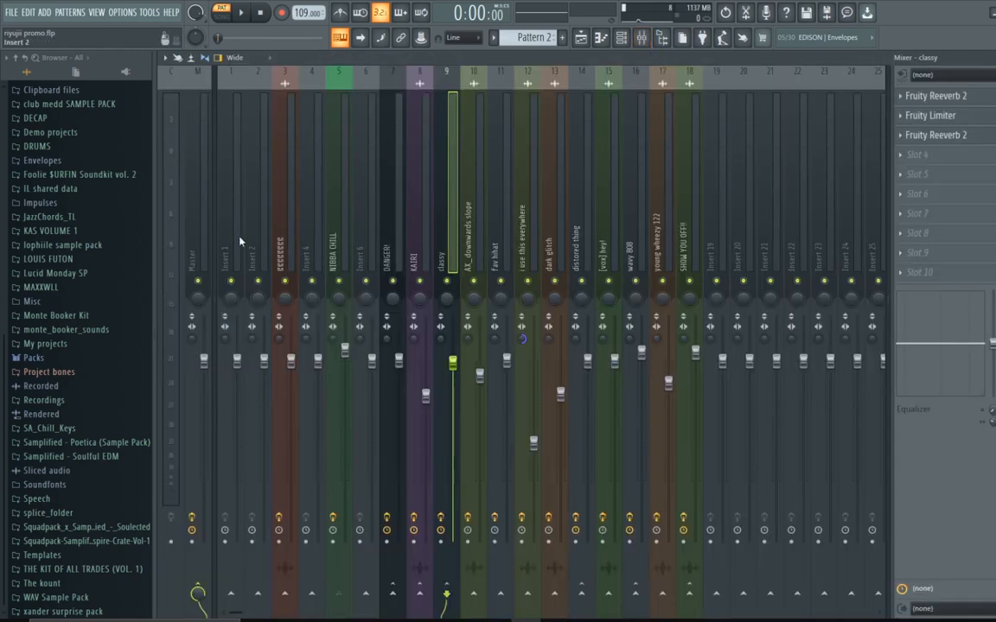
click(208, 238)
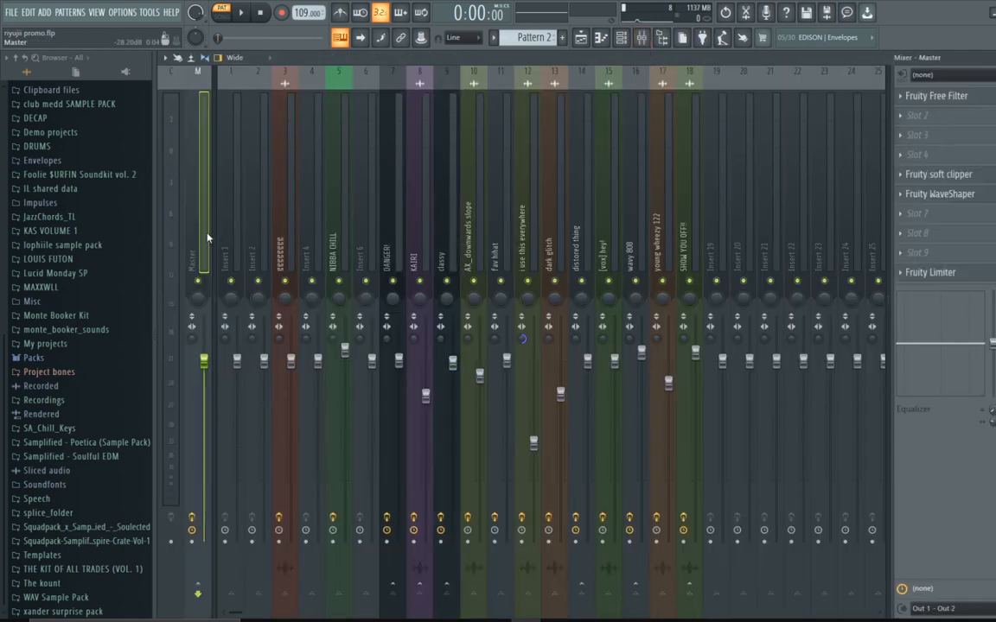
click(912, 98)
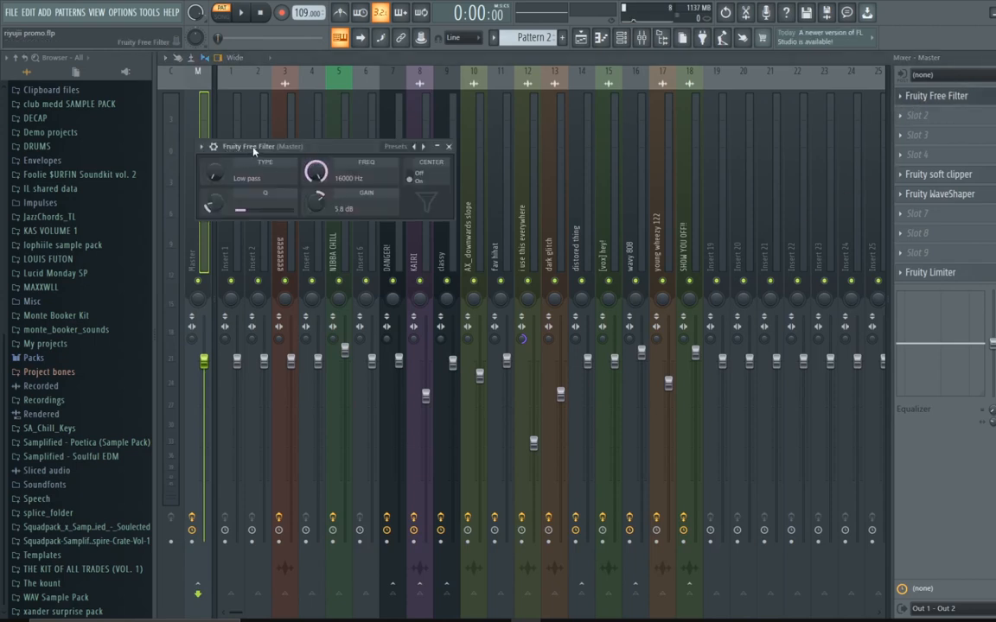
Step: Sweep the master filter's frequency down to 10 Hz and back to 16000 Hz, then close it
drag(315, 172, 316, 285)
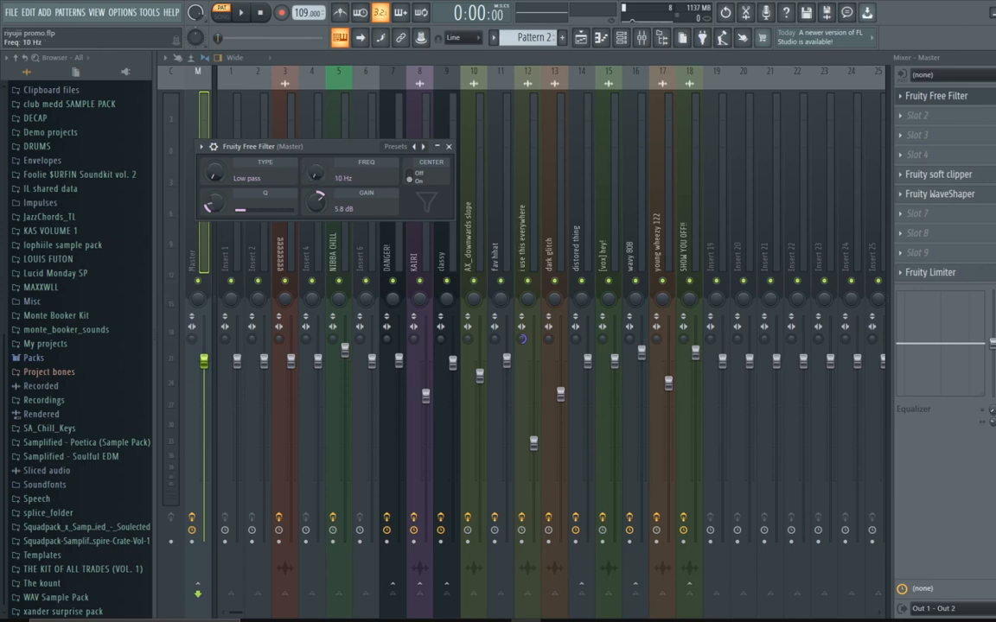
drag(316, 172, 315, 139)
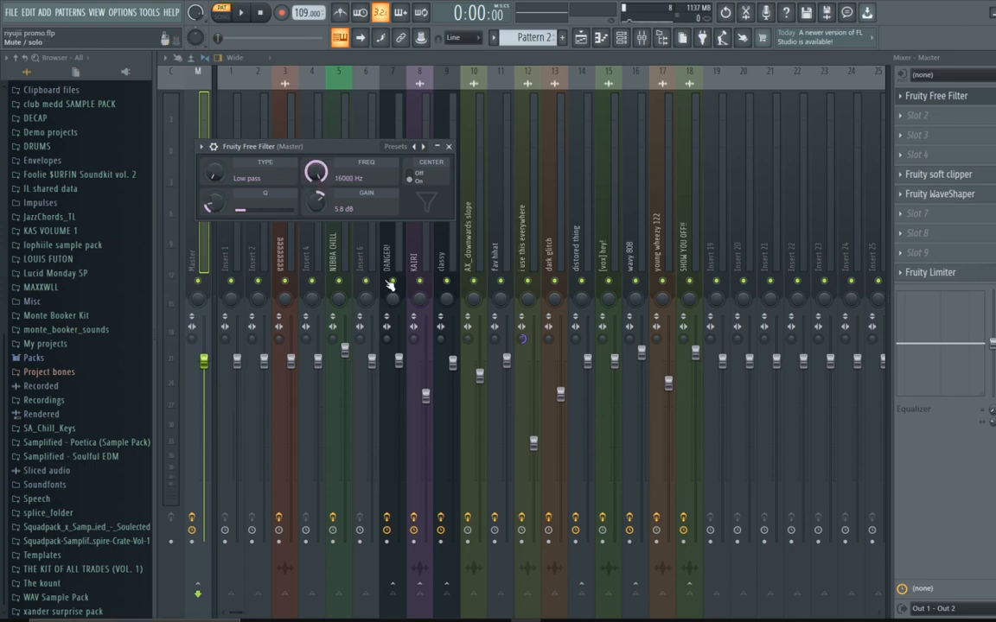
click(451, 146)
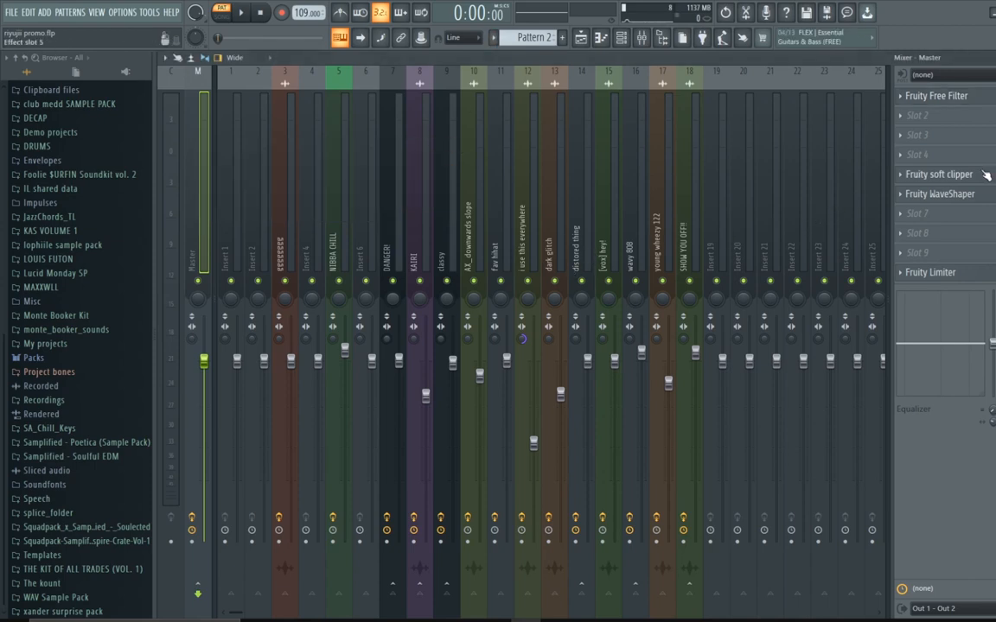
Step: Open and close the master insert's Fruity soft clipper and Fruity WaveShaper to inspect their settings
click(895, 173)
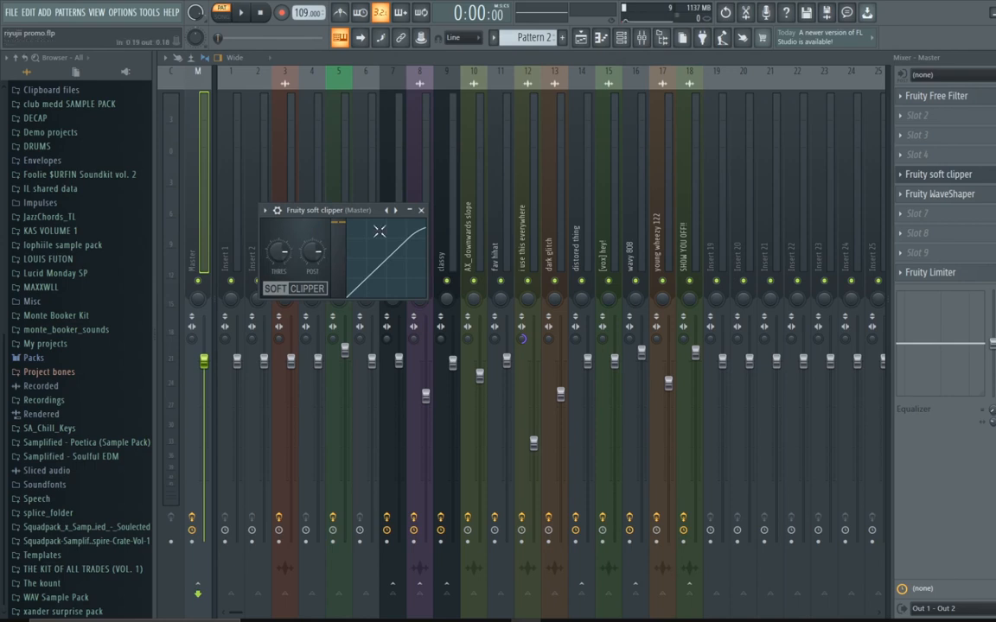
click(421, 210)
click(828, 190)
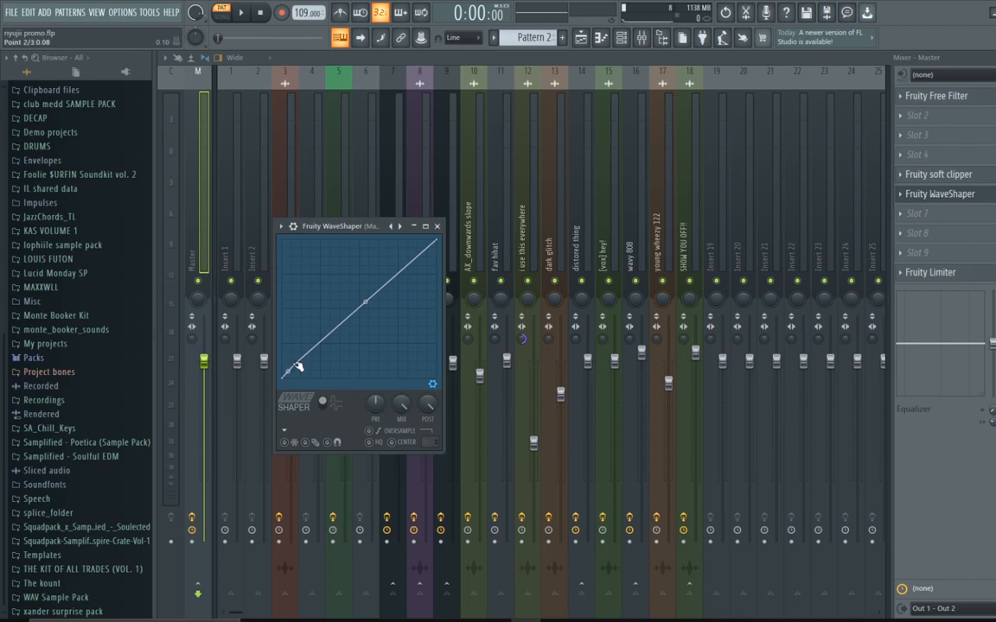
click(437, 226)
Step: Open the master insert's Fruity Limiter, reposition its window to inspect it, and close it
click(899, 272)
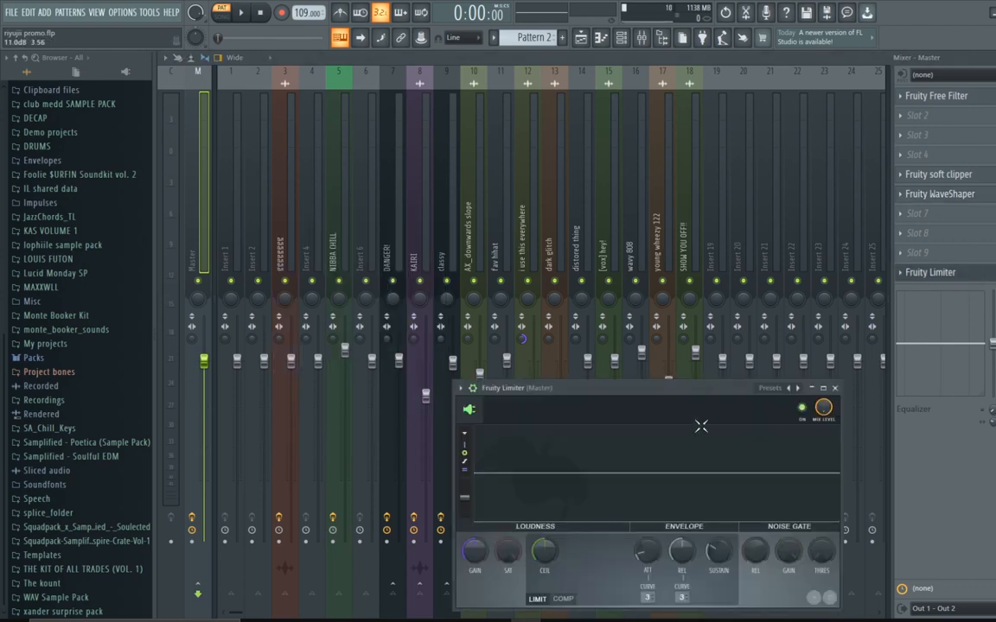
drag(687, 387, 670, 323)
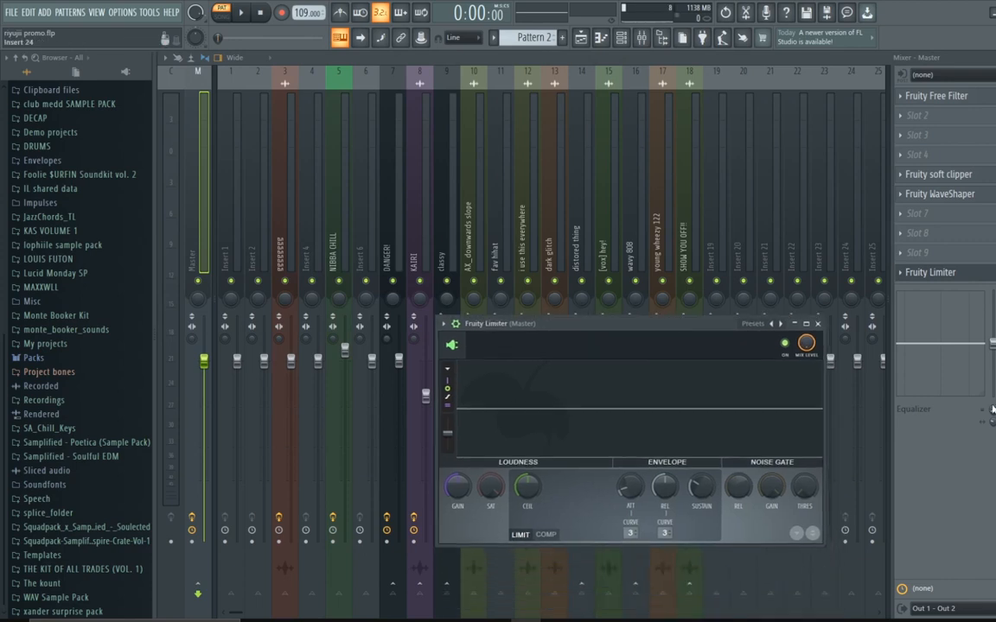
click(818, 323)
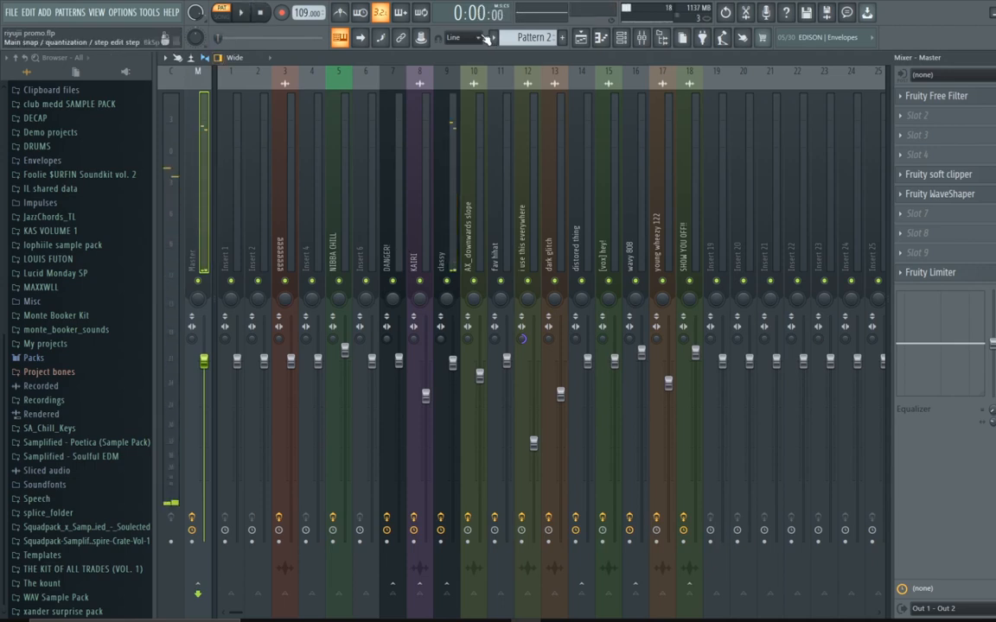
Step: Open the playlist in song mode and inspect the god (kick) sample's channel settings, then close them
click(582, 38)
click(222, 13)
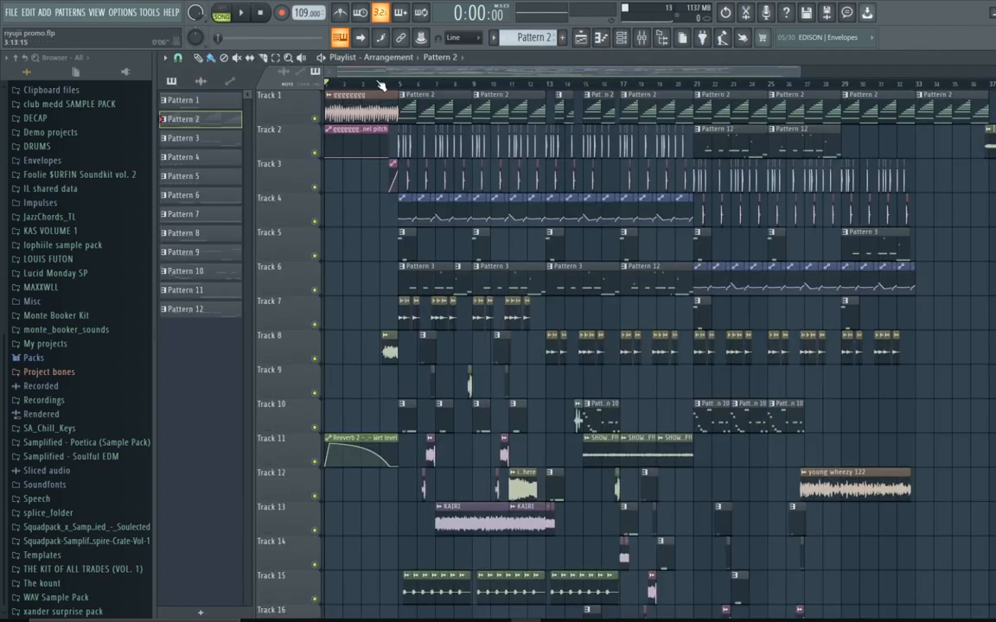
scroll(381, 86, up, 4)
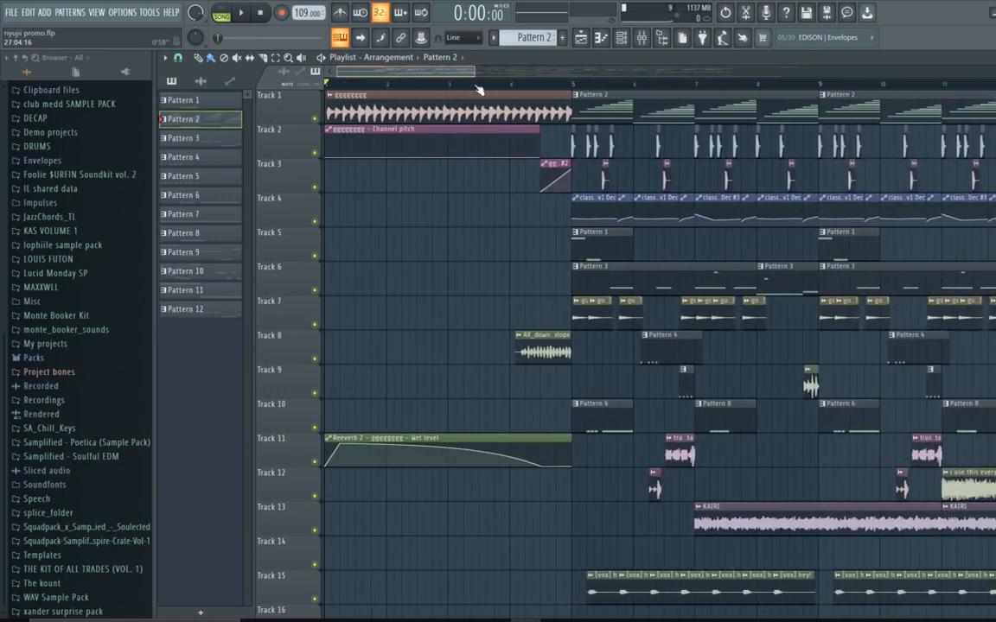
double_click(586, 138)
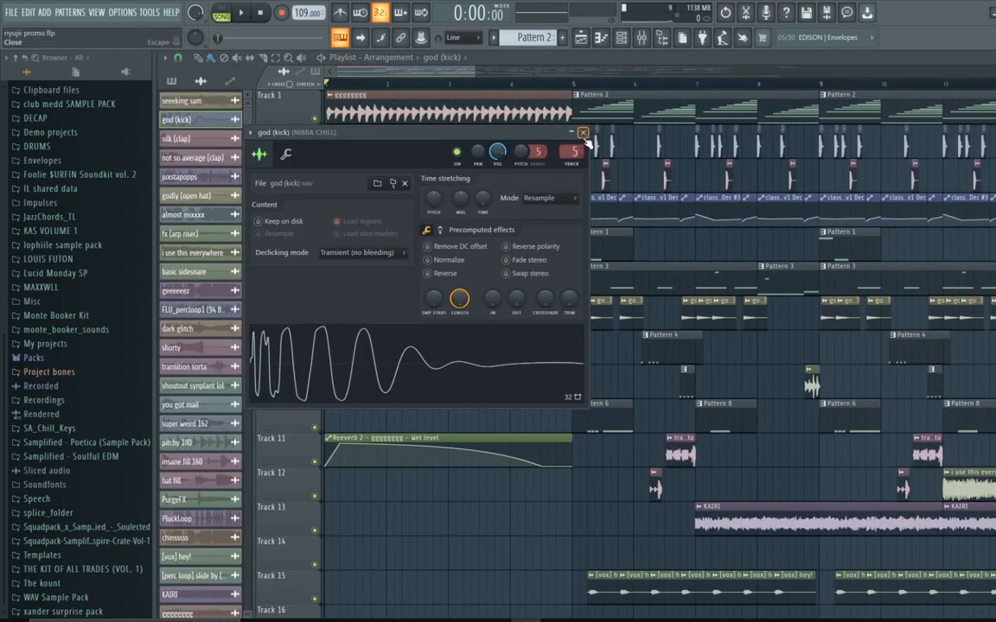
click(583, 134)
Step: Open the mixer and inspect the NIBBA CHILL insert's Fruity parametric EQ 2
click(582, 39)
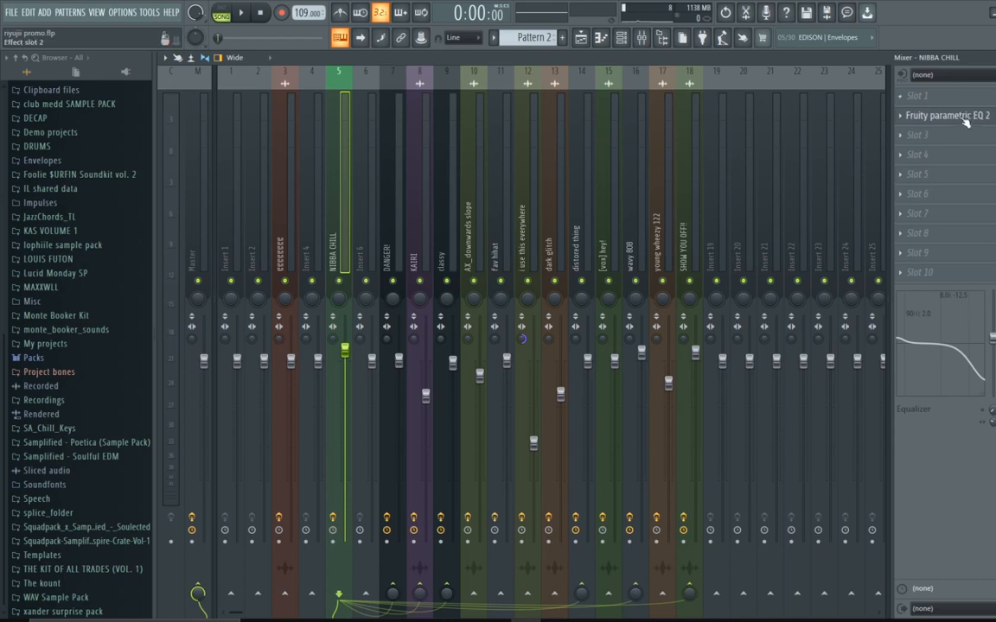
click(904, 115)
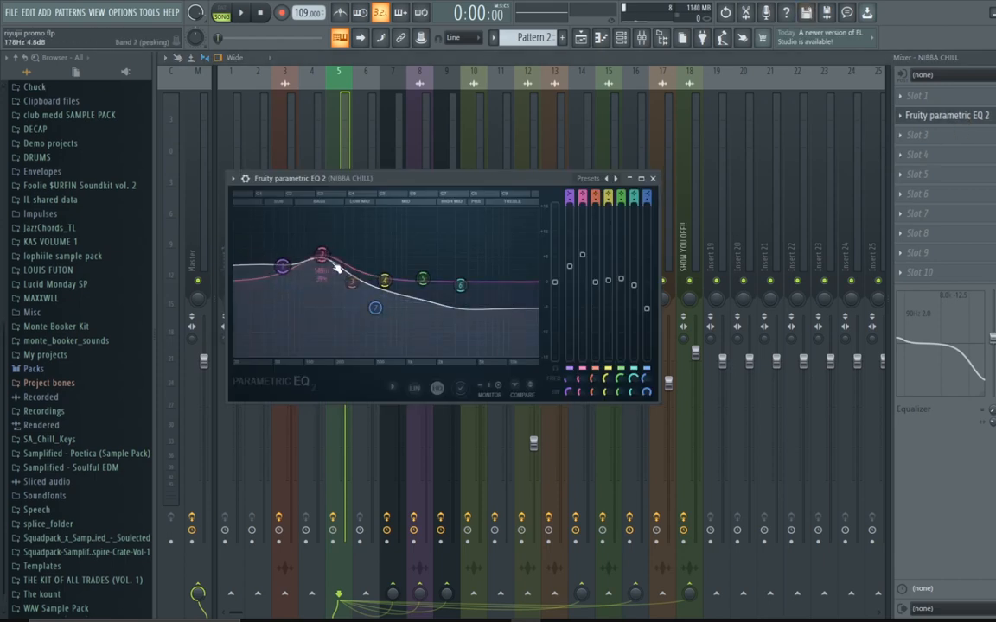
click(653, 178)
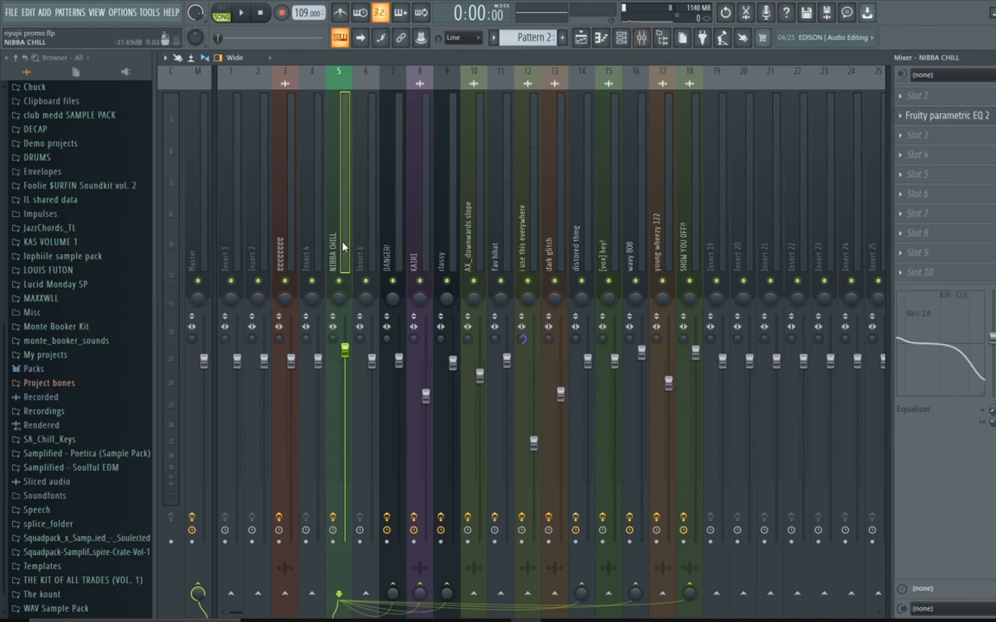
click(940, 115)
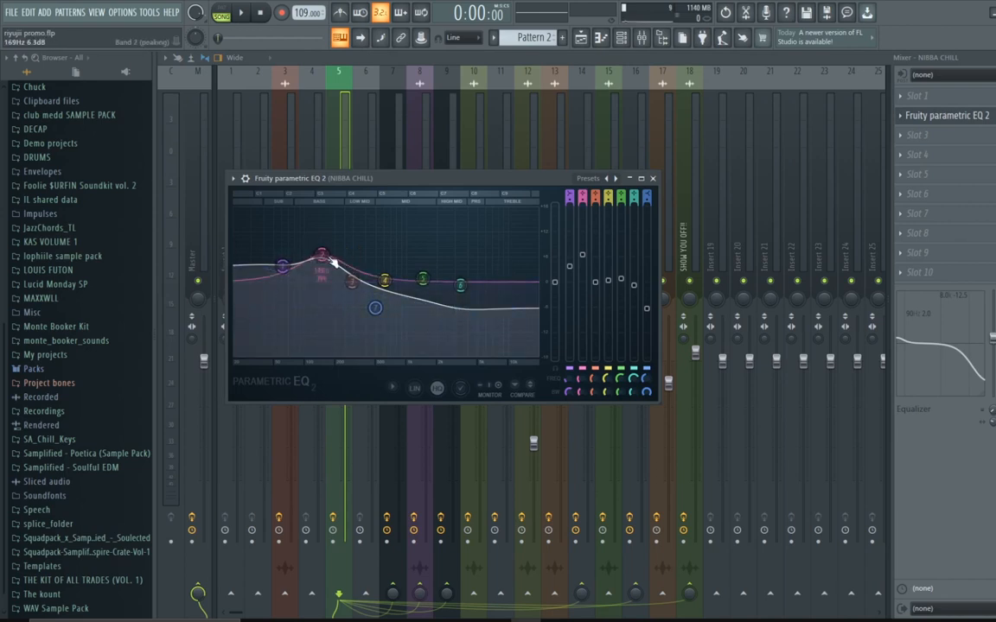
click(653, 178)
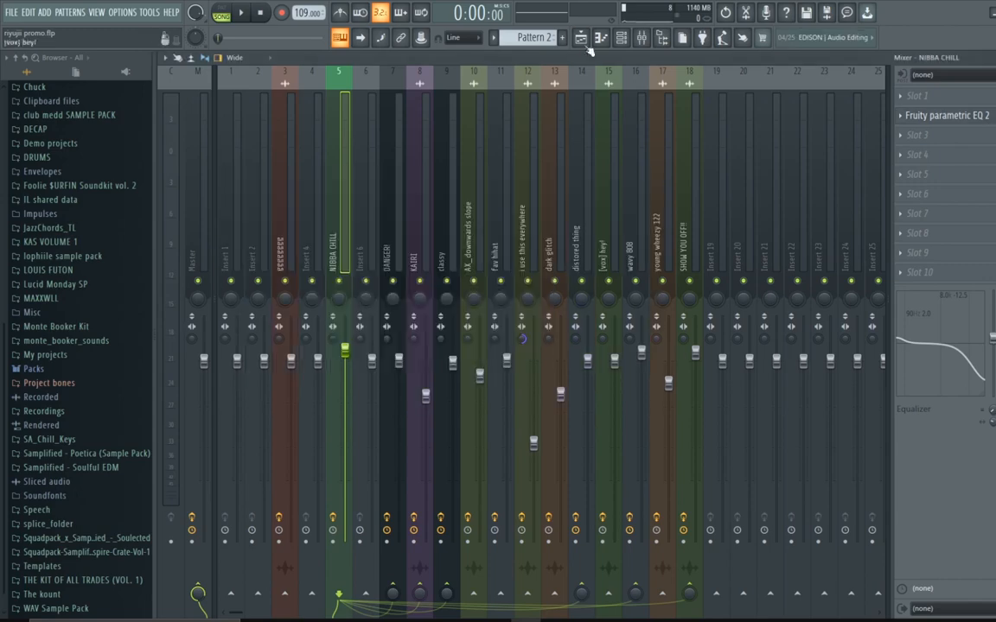
Step: In the playlist, place the playhead at bar 5, solo Track 2 and start playback
click(580, 37)
click(572, 84)
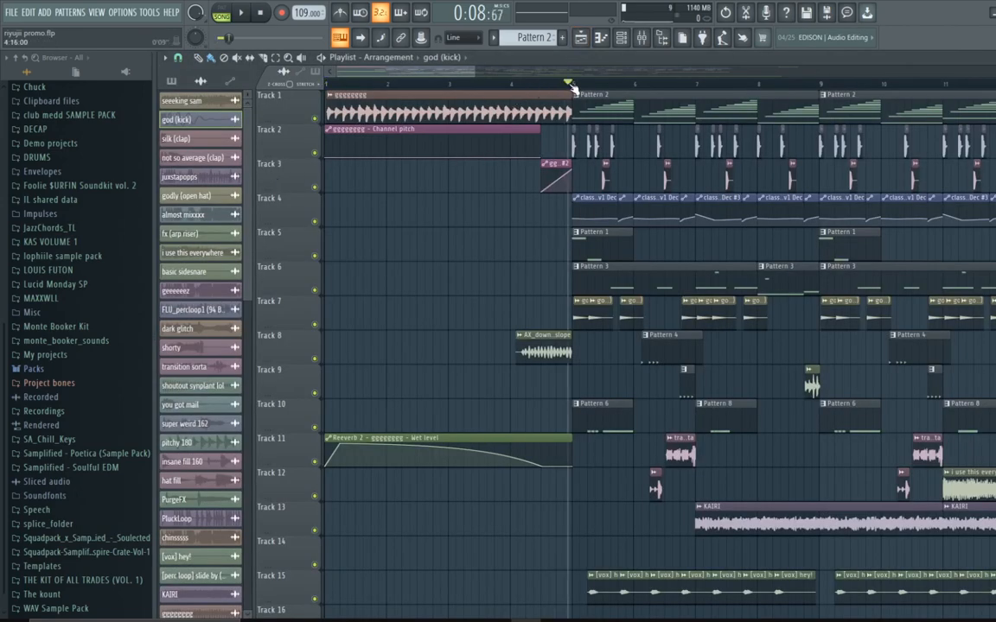
right_click(315, 153)
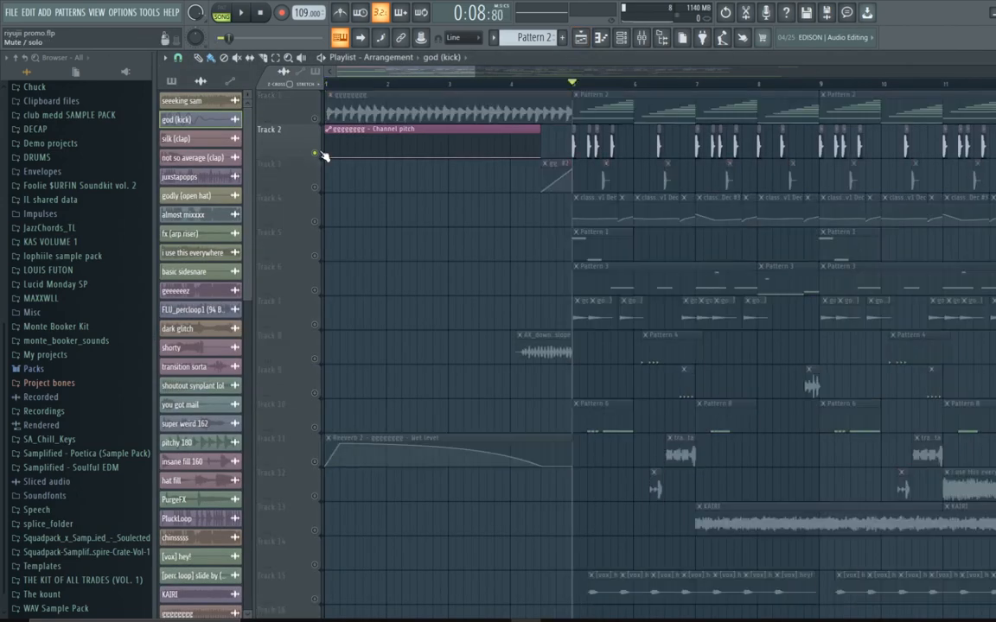
scroll(472, 90, up, 2)
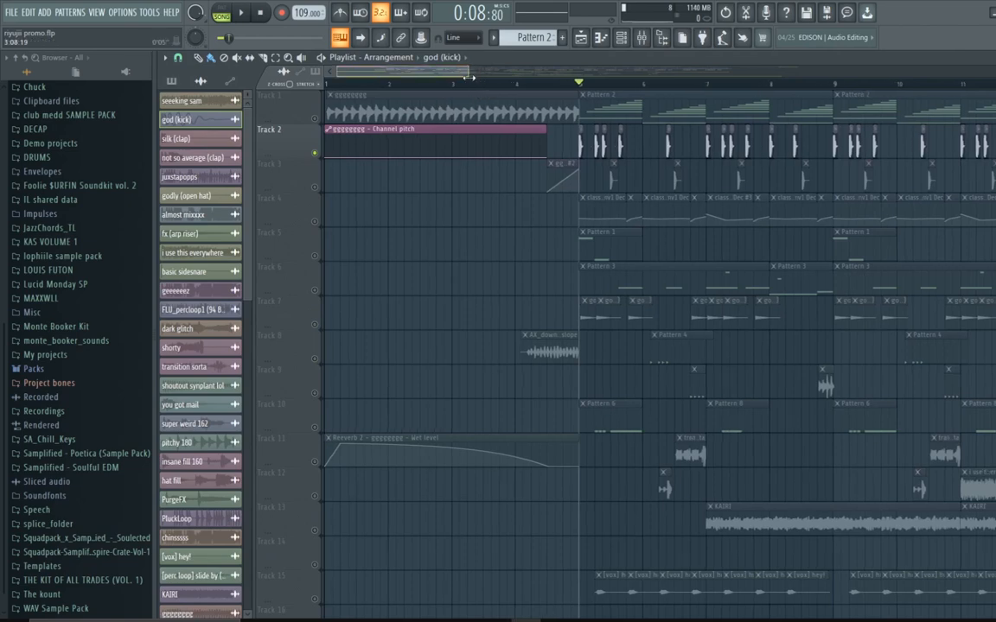
key(space)
Step: Unmute Track 3 alongside Track 2 while playing, then stop playback
scroll(466, 86, up, 2)
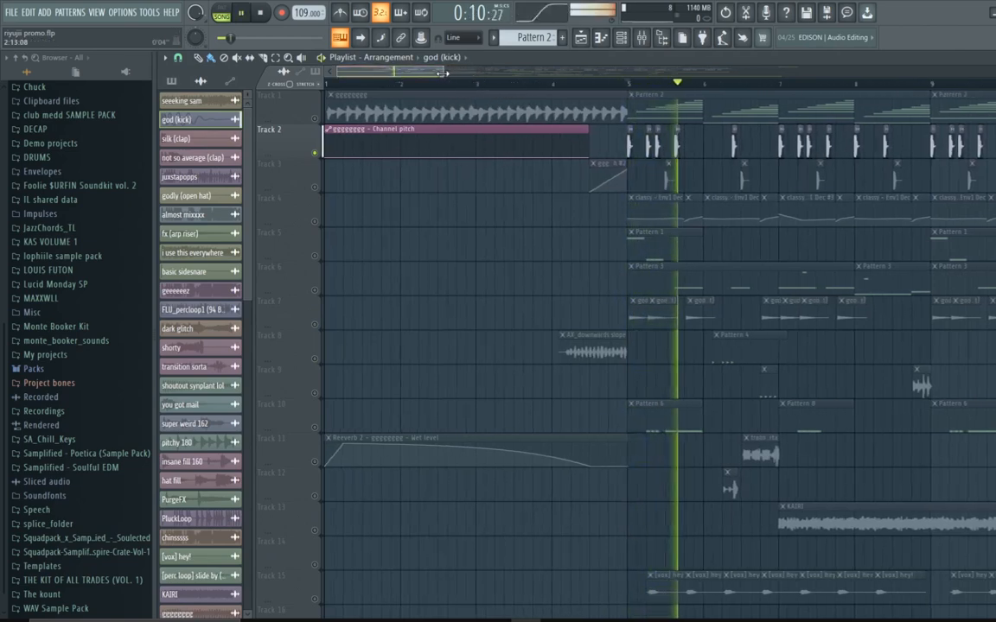
scroll(438, 95, right, 2)
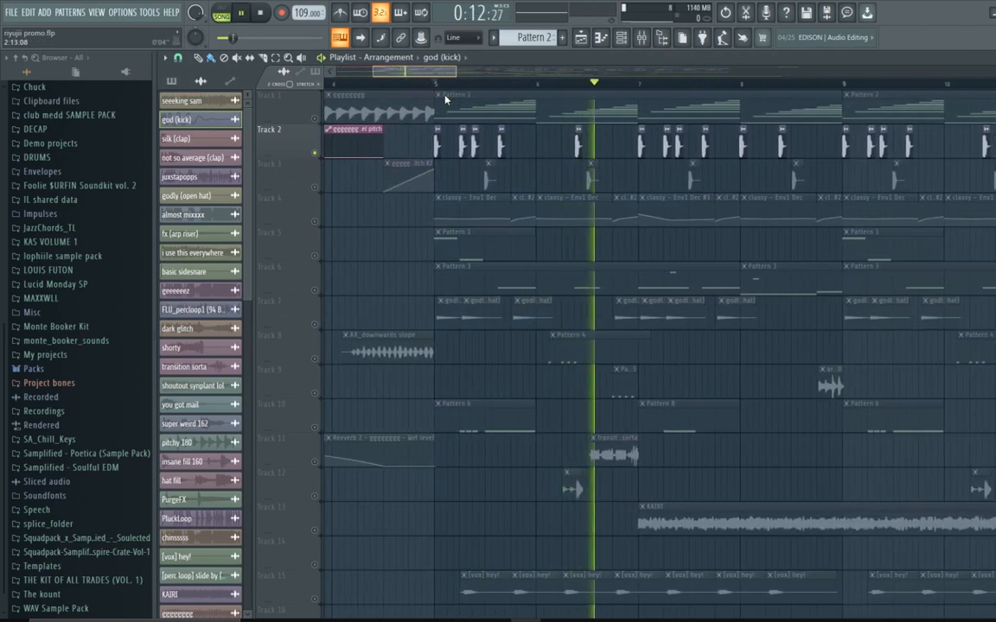
click(315, 189)
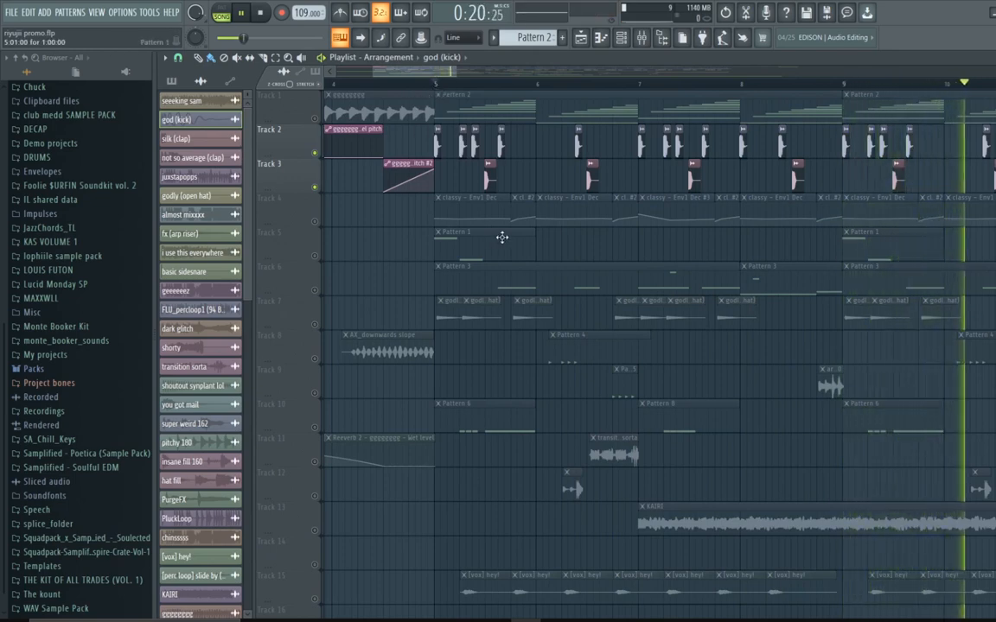
key(space)
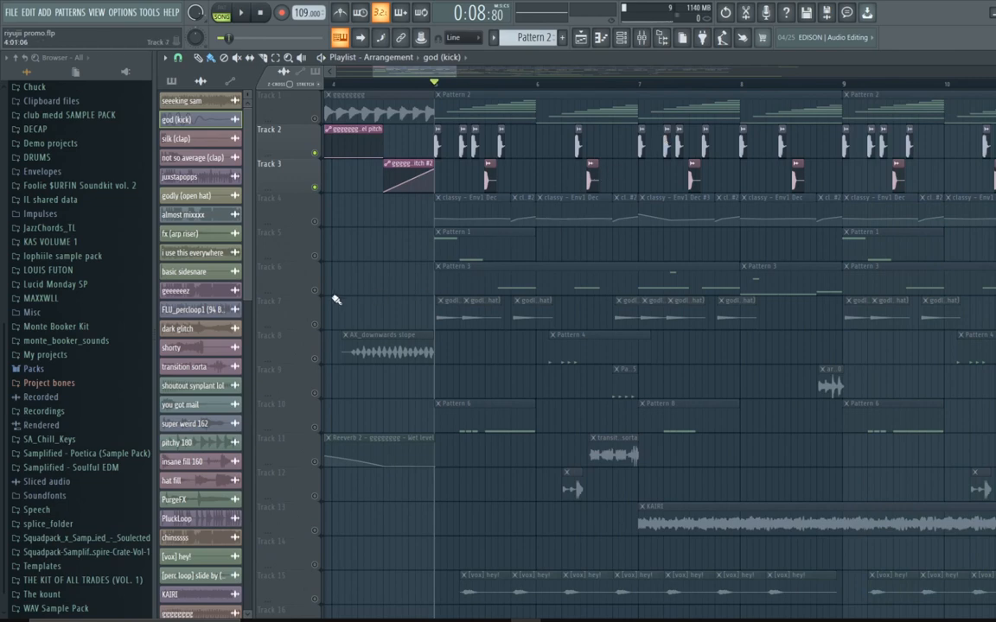
Step: Unmute Track 6 and Track 5 and play the section back
click(372, 274)
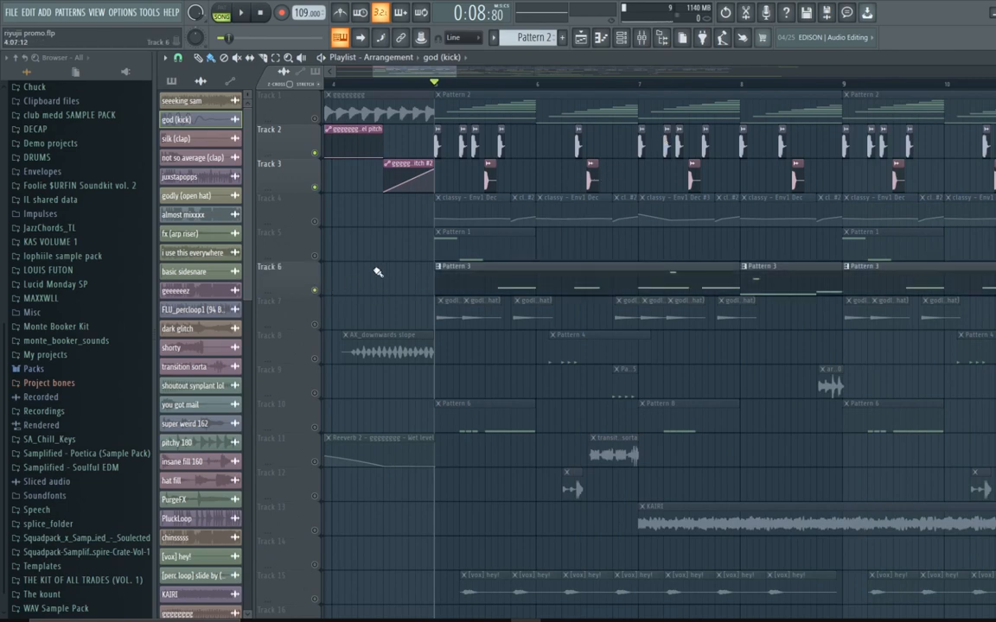
click(316, 256)
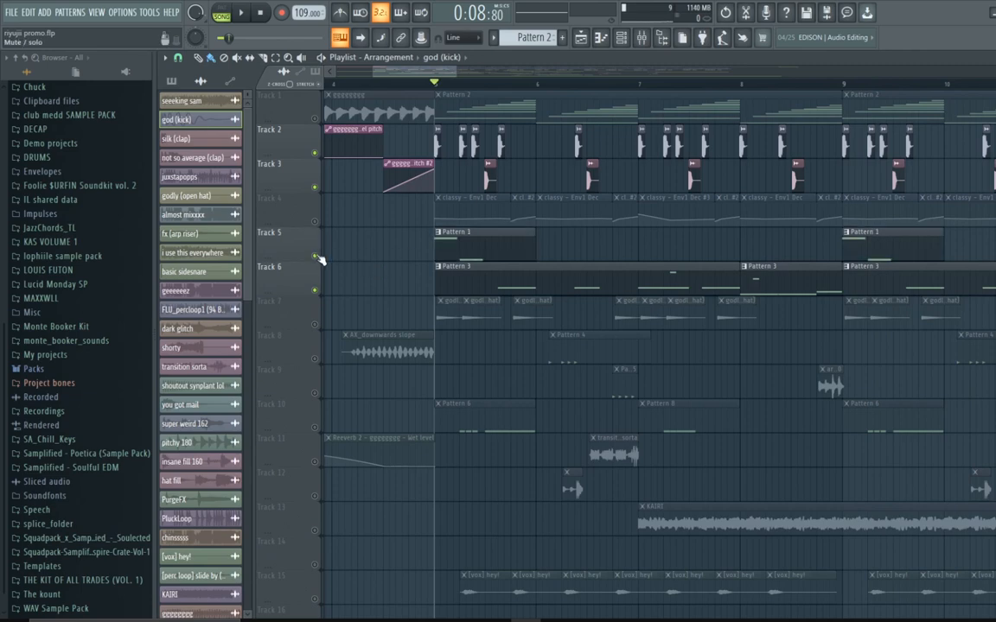
key(space)
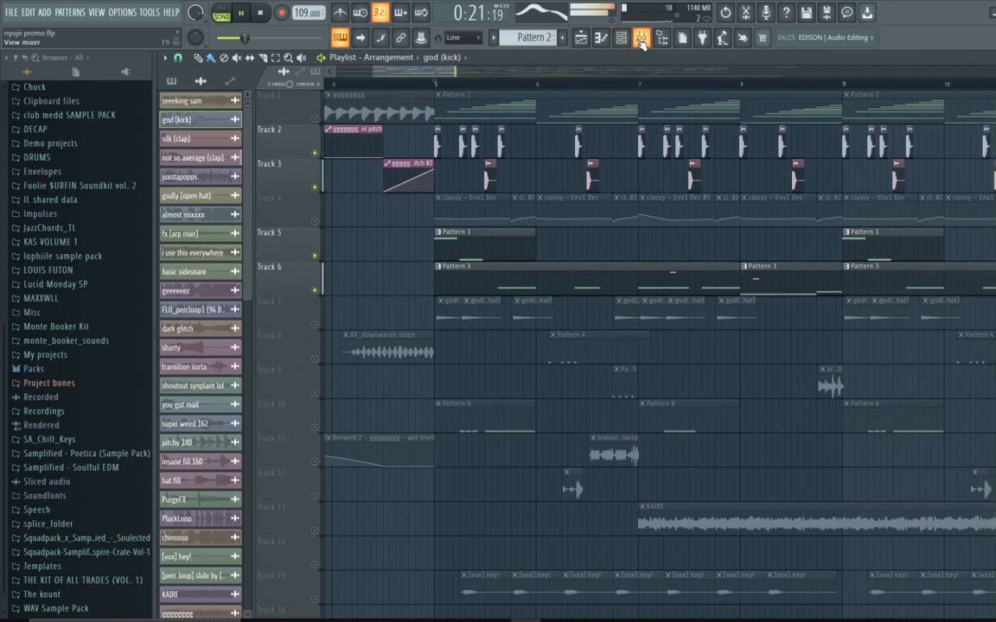
key(space)
Step: Open the mixer, select the wavy 808 insert and inspect its SAUSAGE FATTENER and Fruity Reeverb 2
click(642, 41)
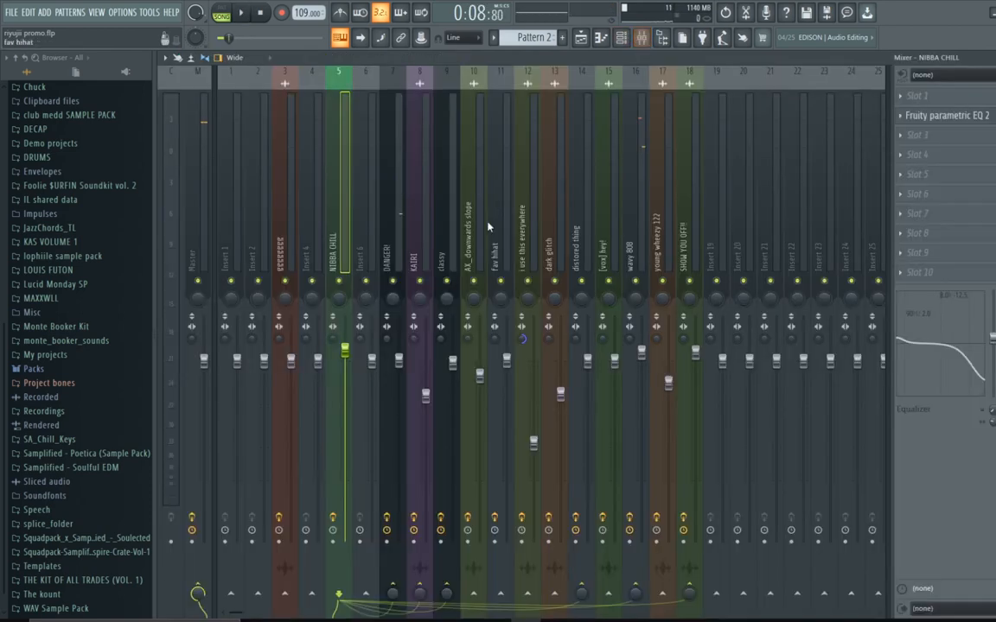
click(637, 250)
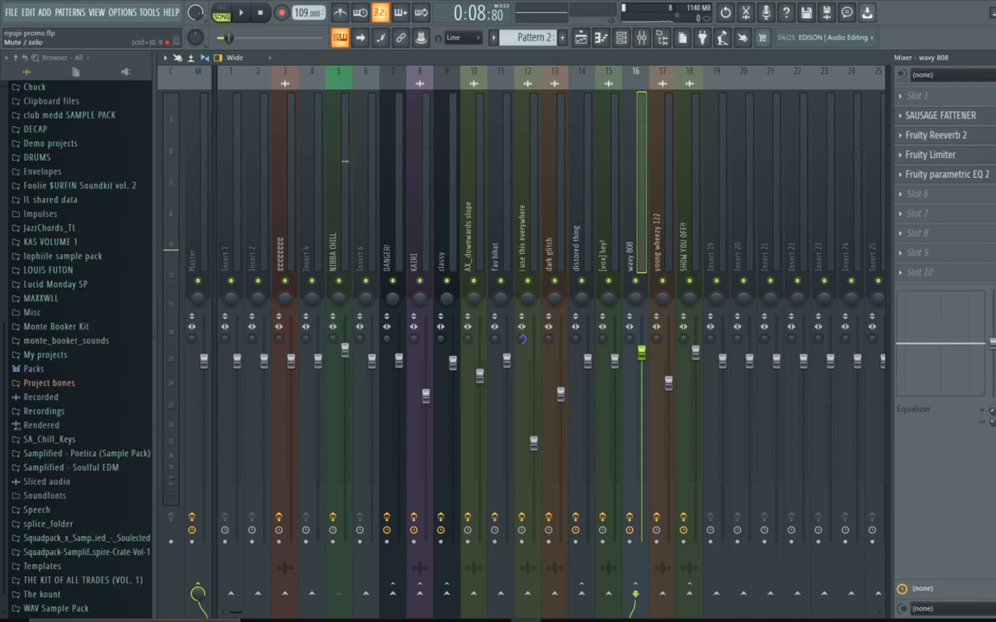
click(966, 118)
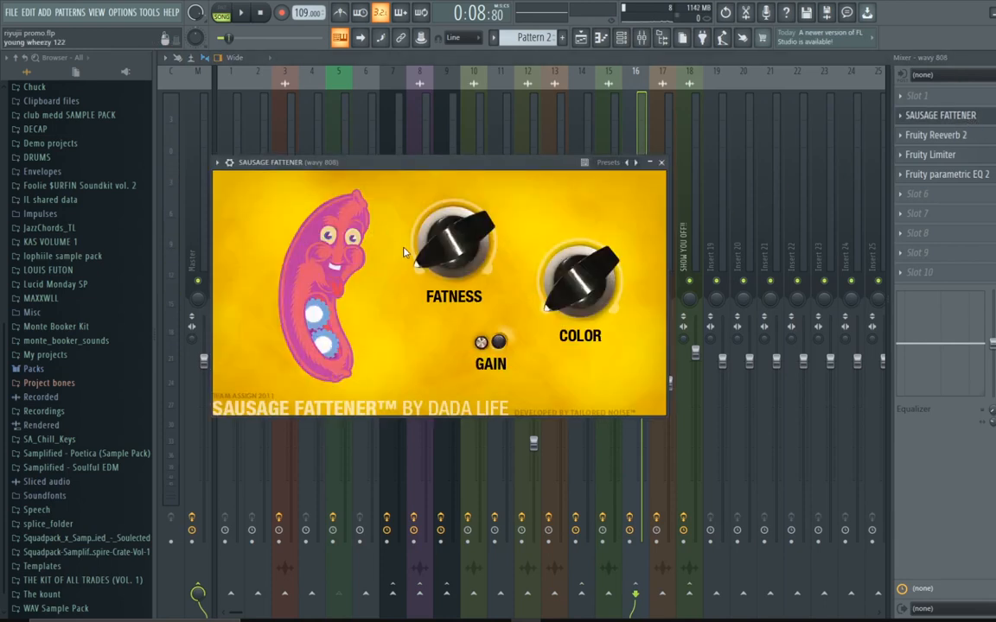
click(661, 161)
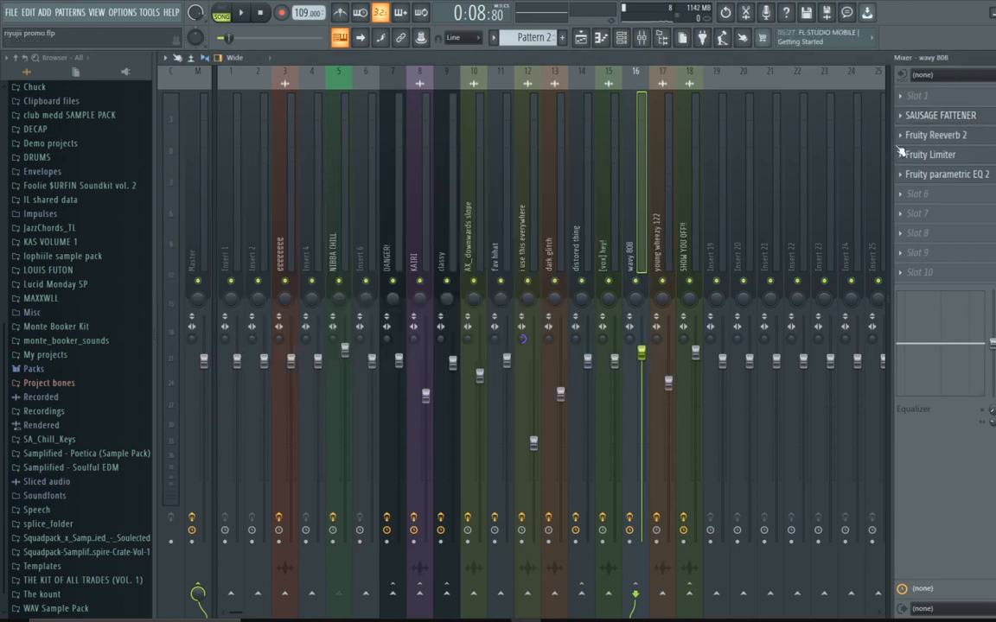
click(923, 138)
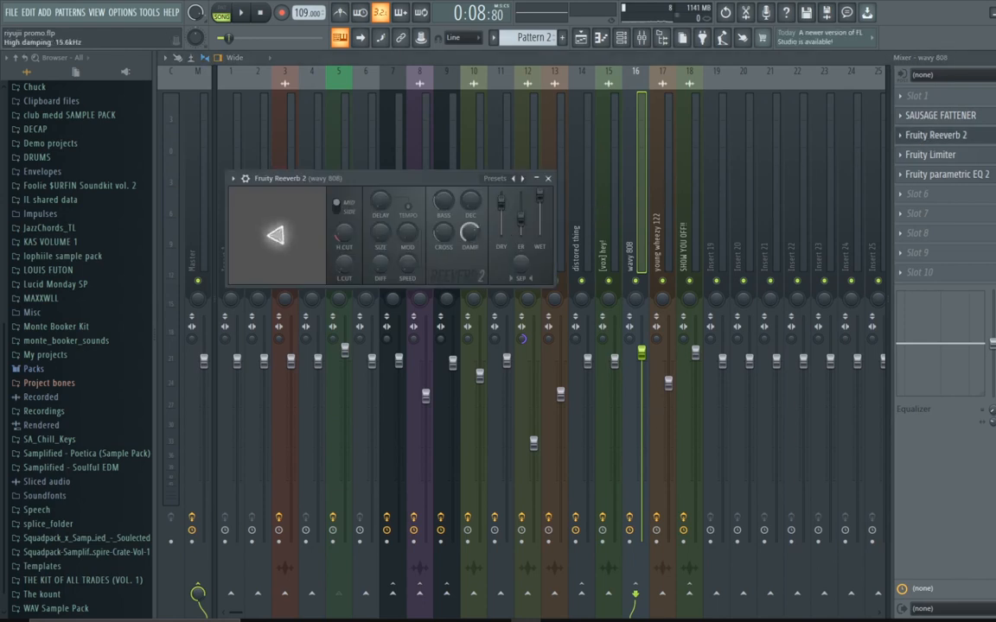
click(548, 178)
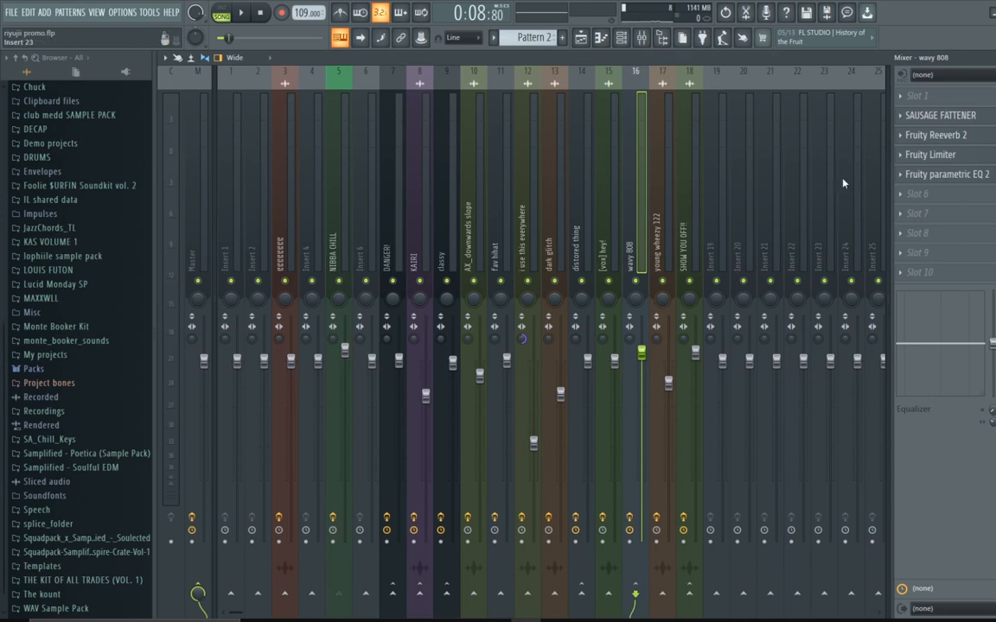
Step: Set the wavy 808 Fruity Limiter's compressor release to about 0.93 ms, then inspect its Fruity parametric EQ 2
click(918, 155)
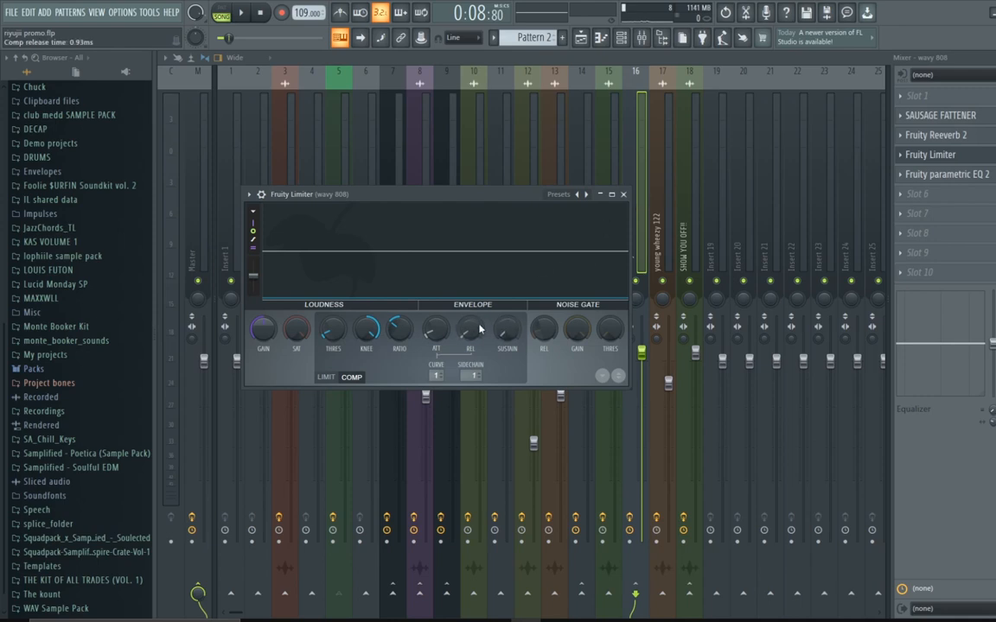
drag(470, 329, 470, 321)
click(622, 194)
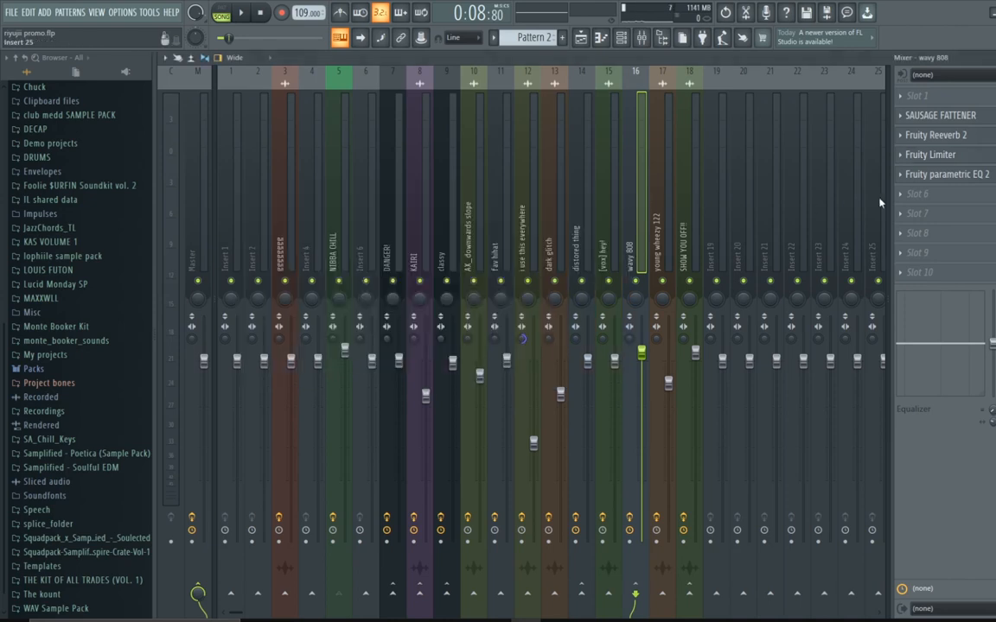
click(936, 178)
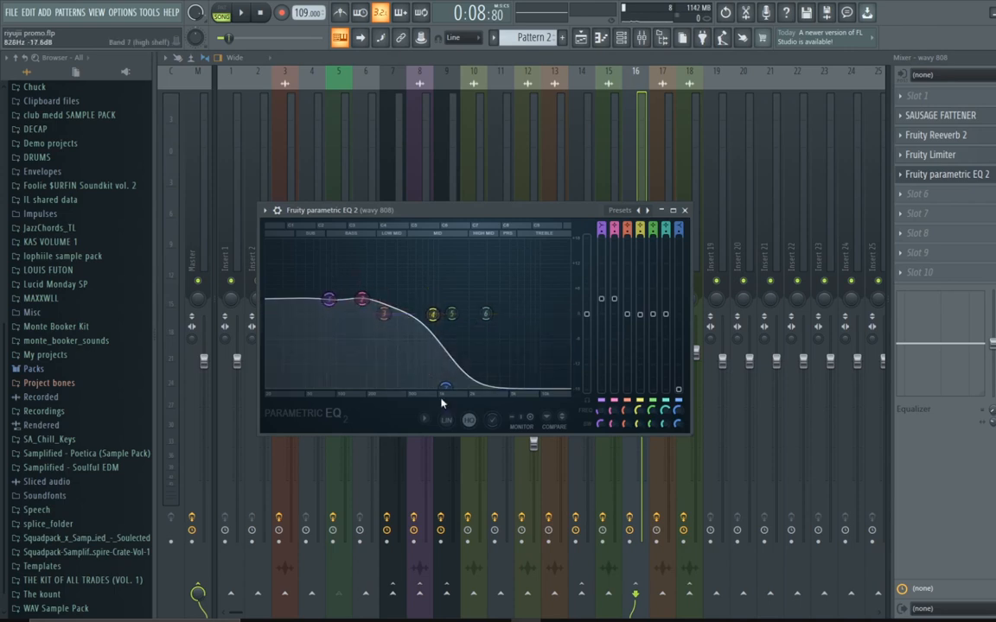
click(684, 210)
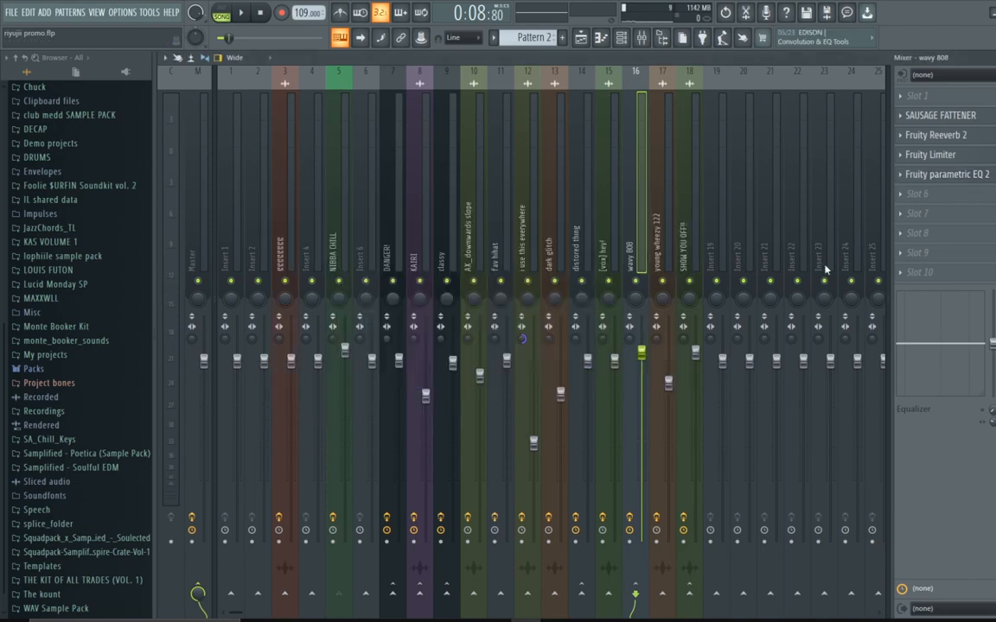
Step: Return to the playlist and unmute Track 4
click(580, 37)
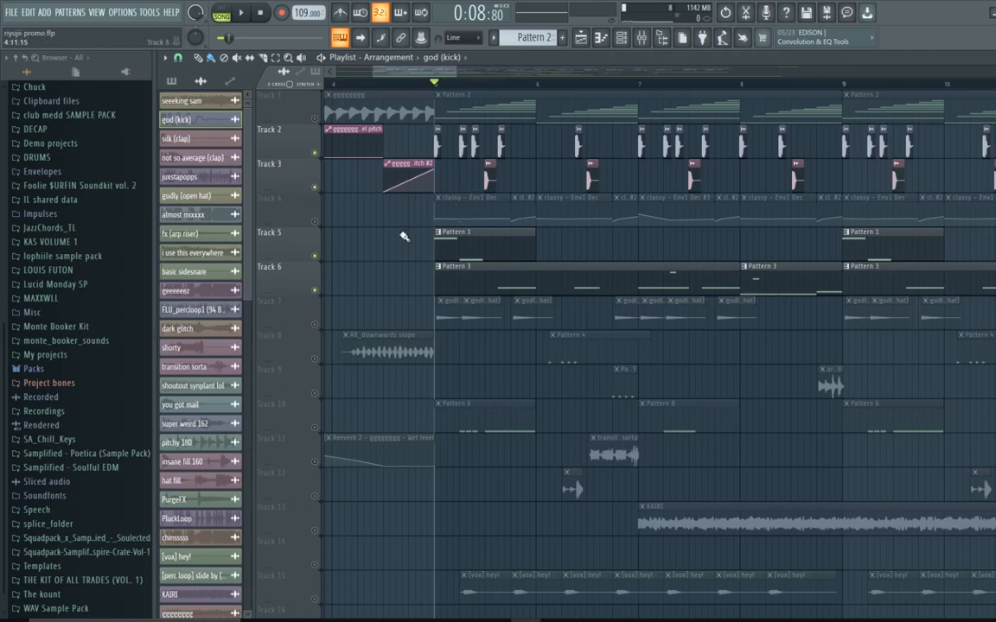
ctrl+click(314, 222)
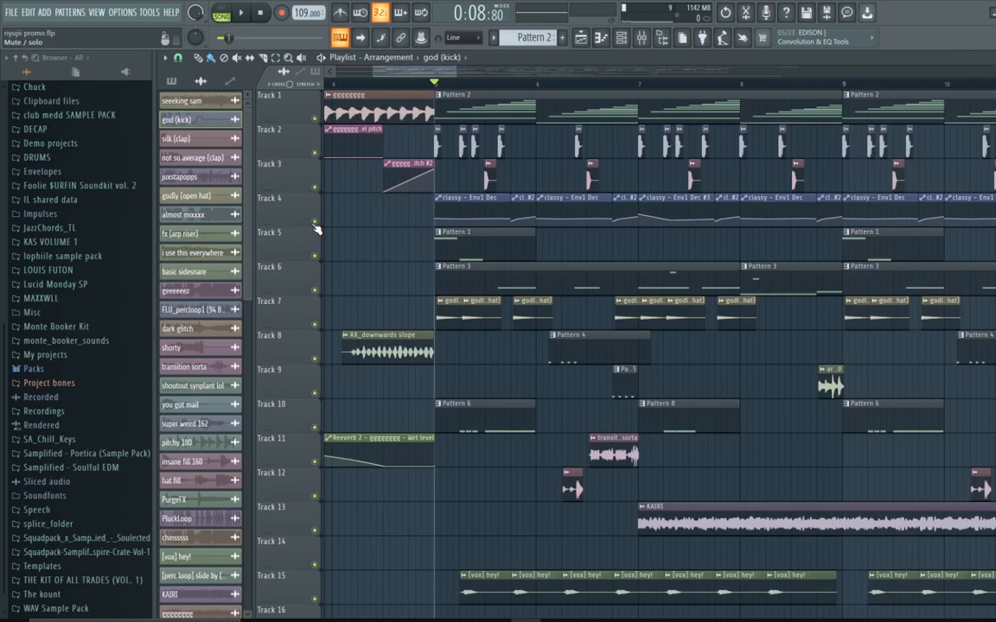
Step: Solo Track 10 and play the arrangement from bar 21
drag(456, 73, 491, 128)
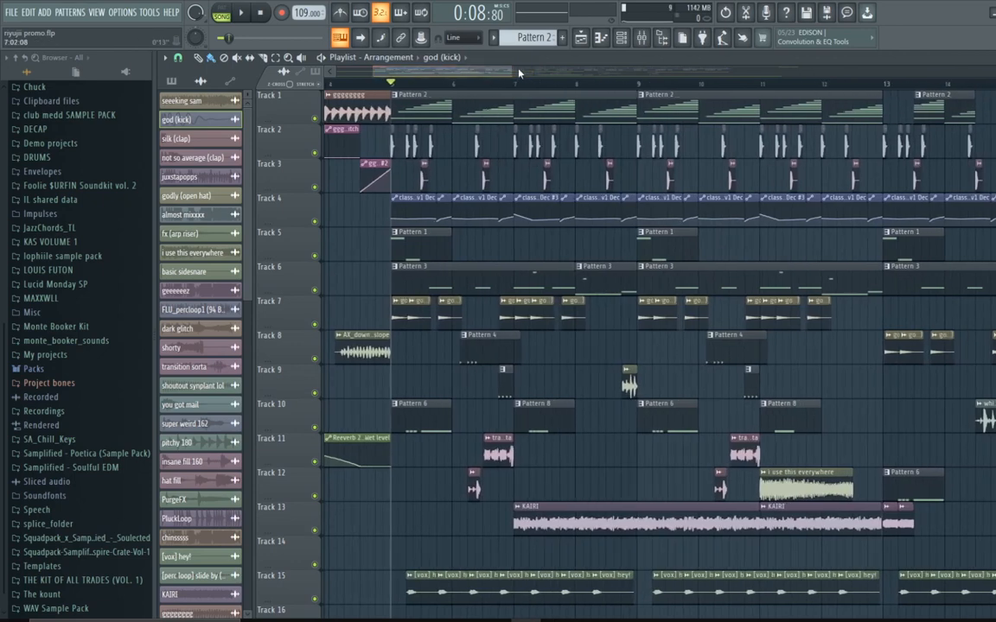
drag(499, 72, 459, 77)
drag(462, 75, 521, 90)
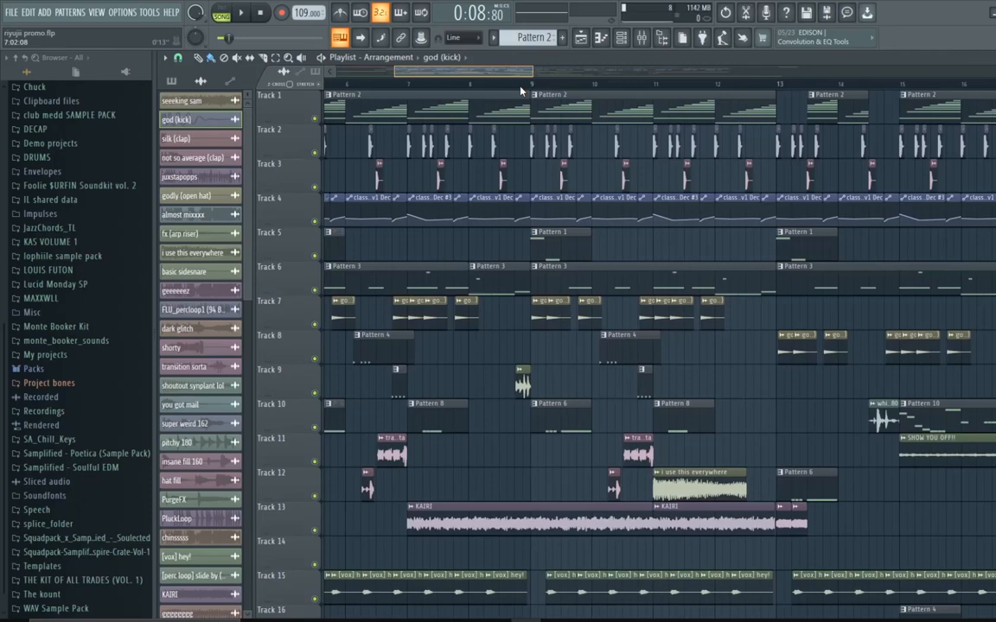
drag(520, 88, 557, 97)
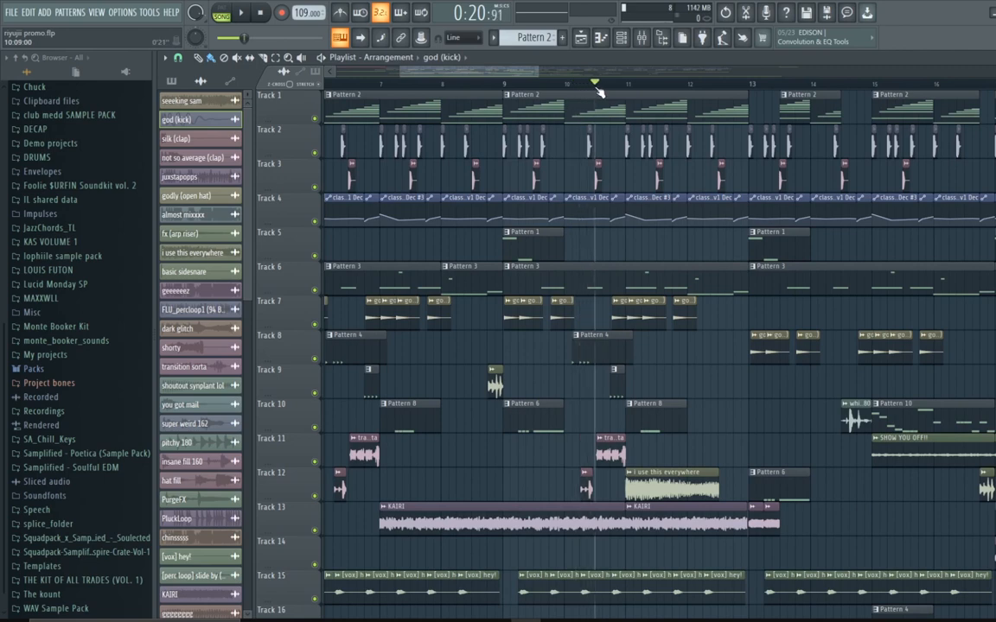
drag(616, 89, 633, 82)
drag(475, 72, 612, 93)
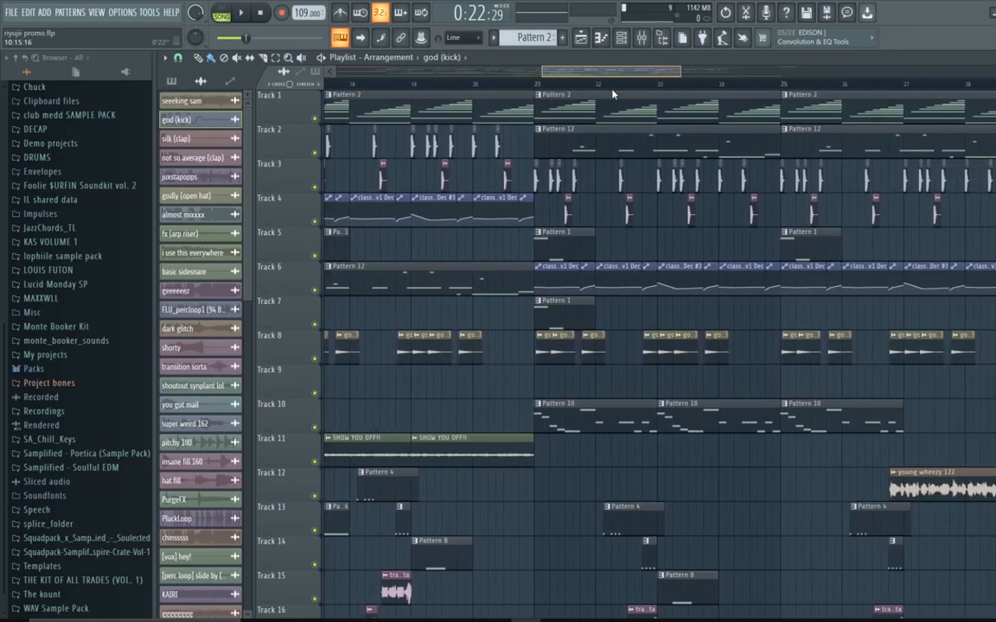
right_click(315, 428)
drag(541, 94, 537, 94)
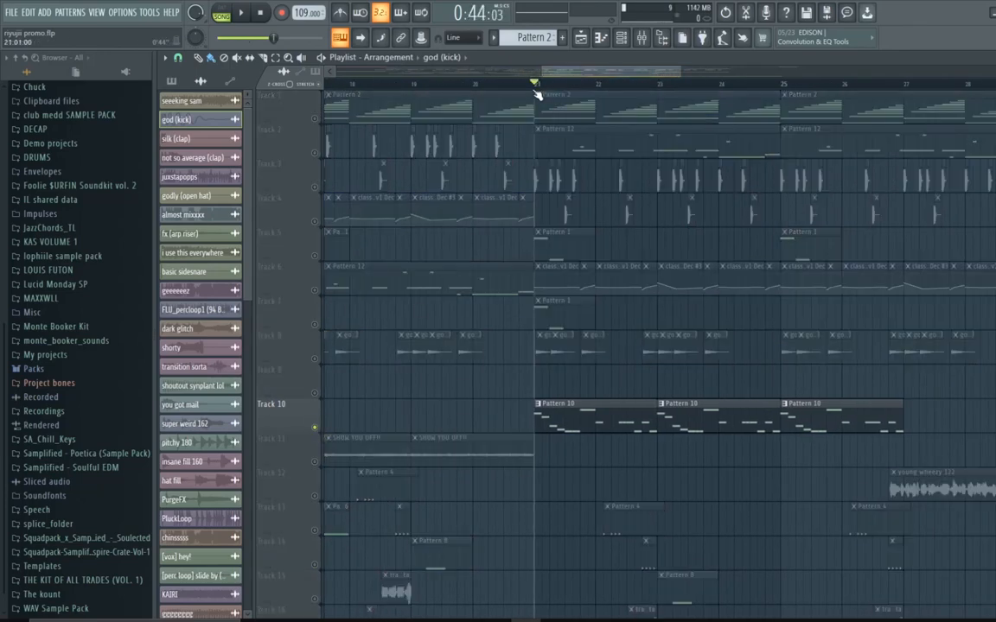
click(243, 12)
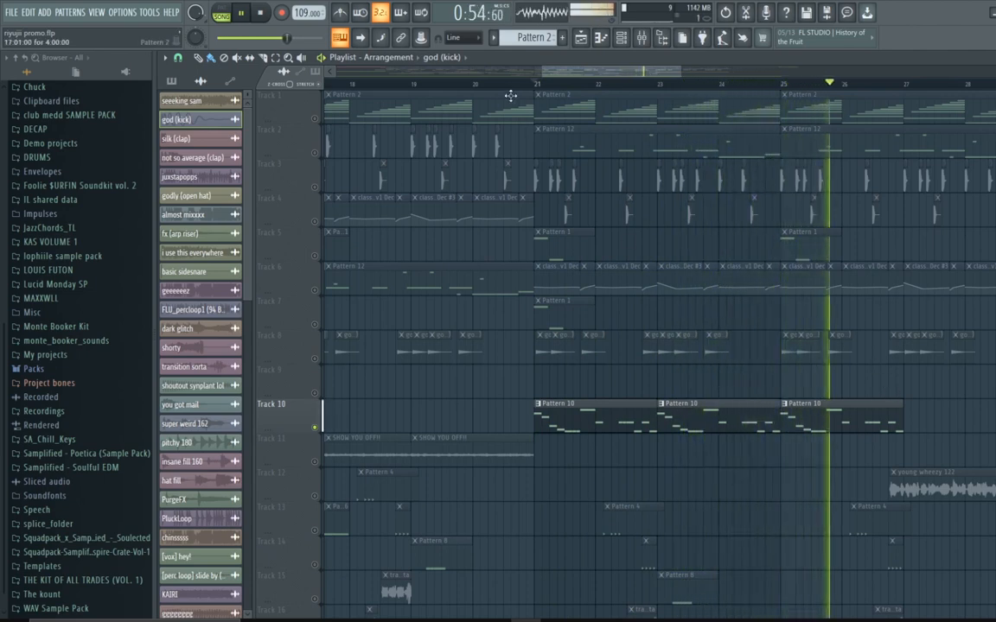
Step: Unsolo Track 10 and stop playback
drag(555, 72, 628, 110)
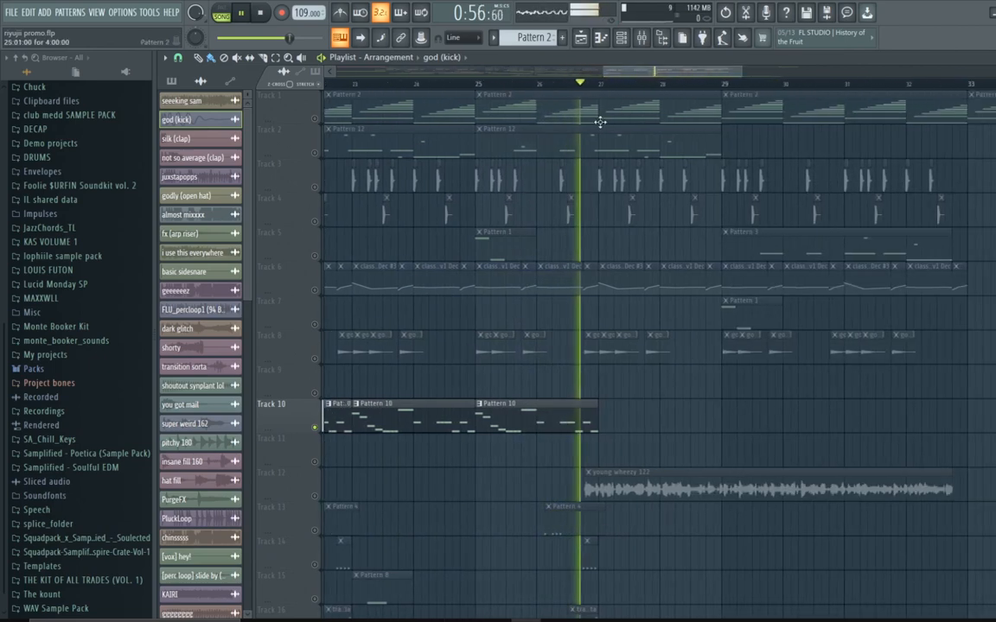
right_click(316, 429)
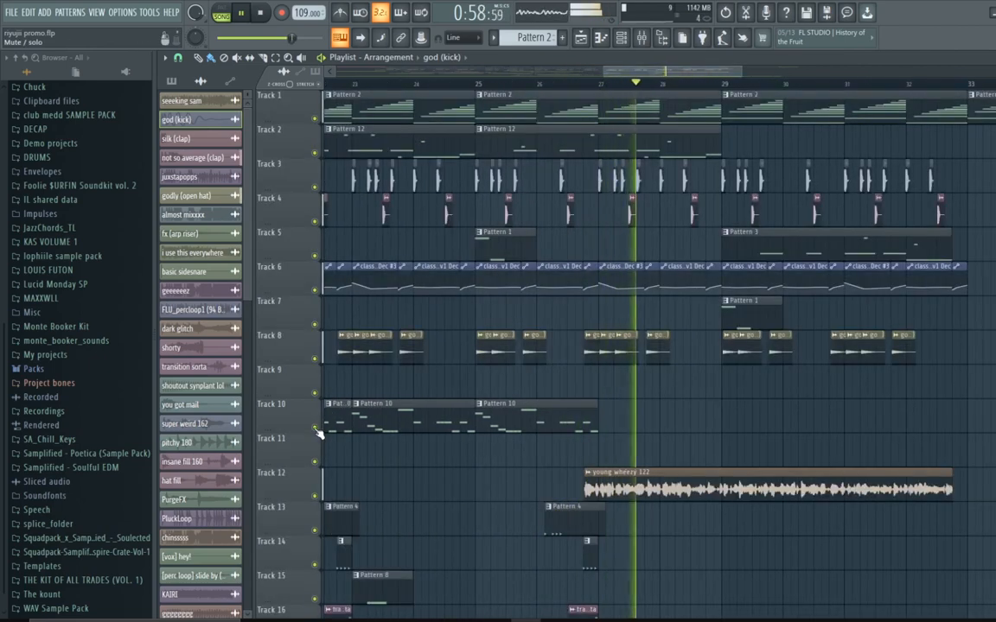
key(space)
Step: Open the mixer and step through the named inserts to inspect their effect chains, then return to the playlist
click(639, 40)
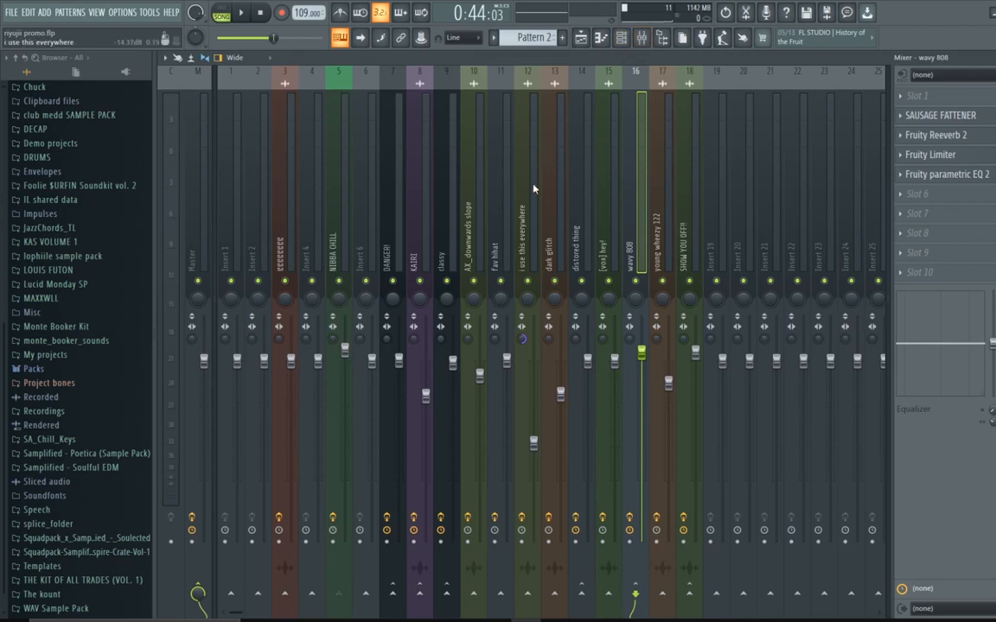
click(583, 210)
click(615, 207)
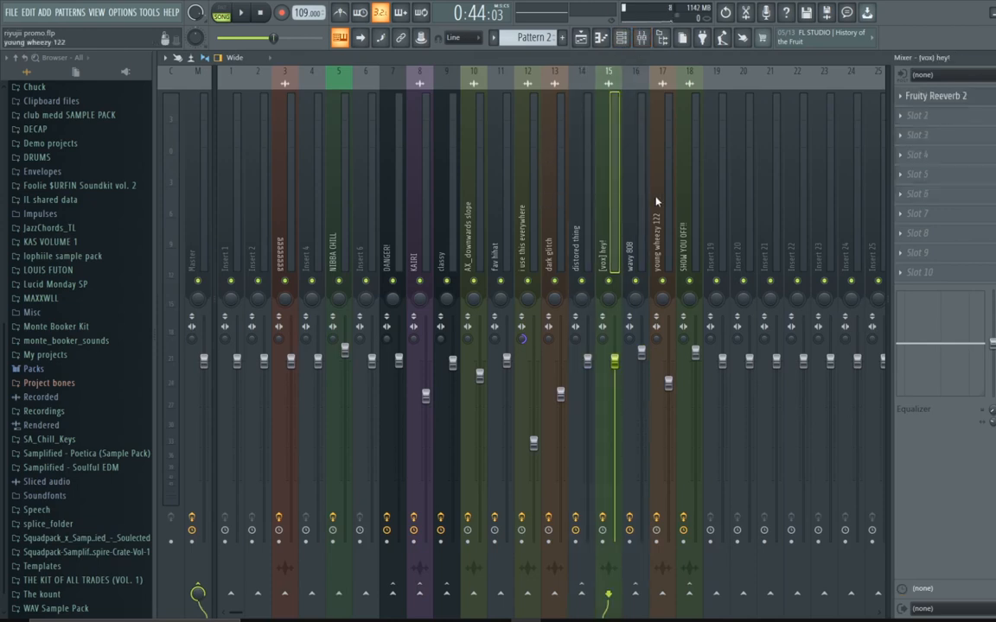
click(697, 204)
click(659, 202)
click(629, 203)
click(576, 208)
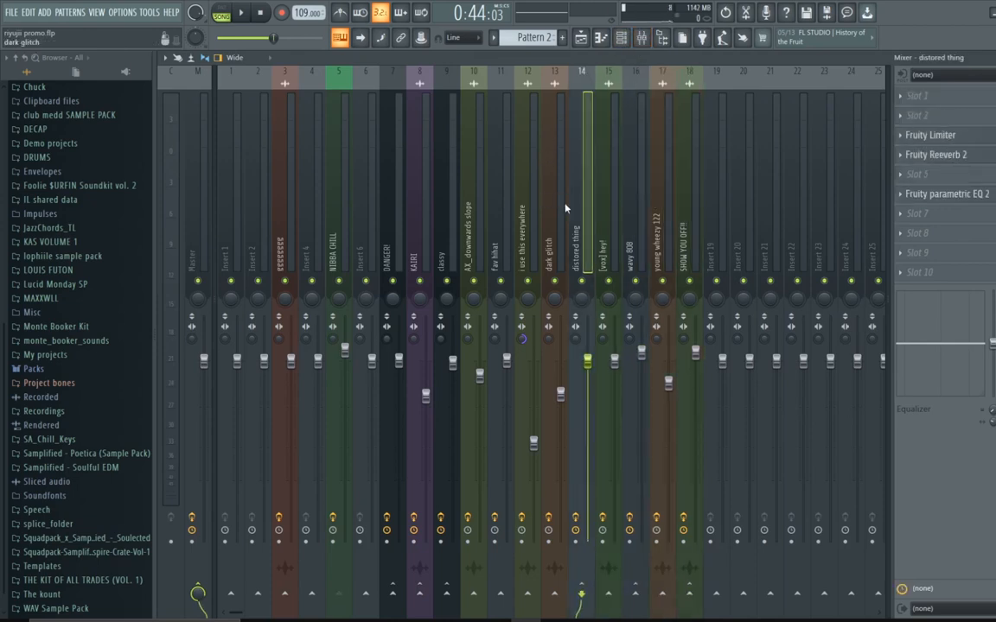
click(523, 210)
click(497, 212)
click(441, 216)
click(415, 216)
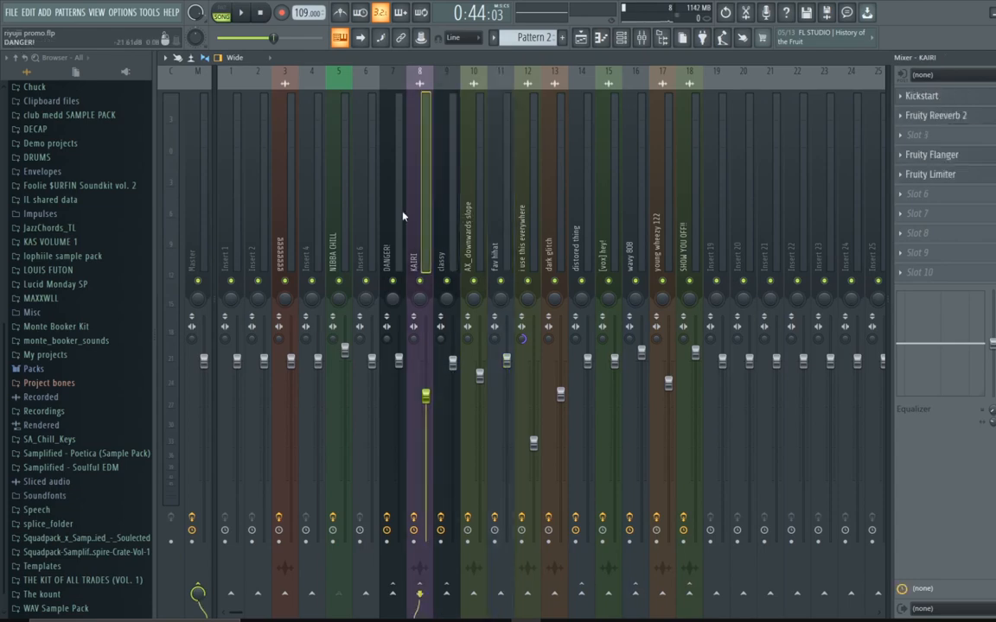
click(366, 215)
click(593, 48)
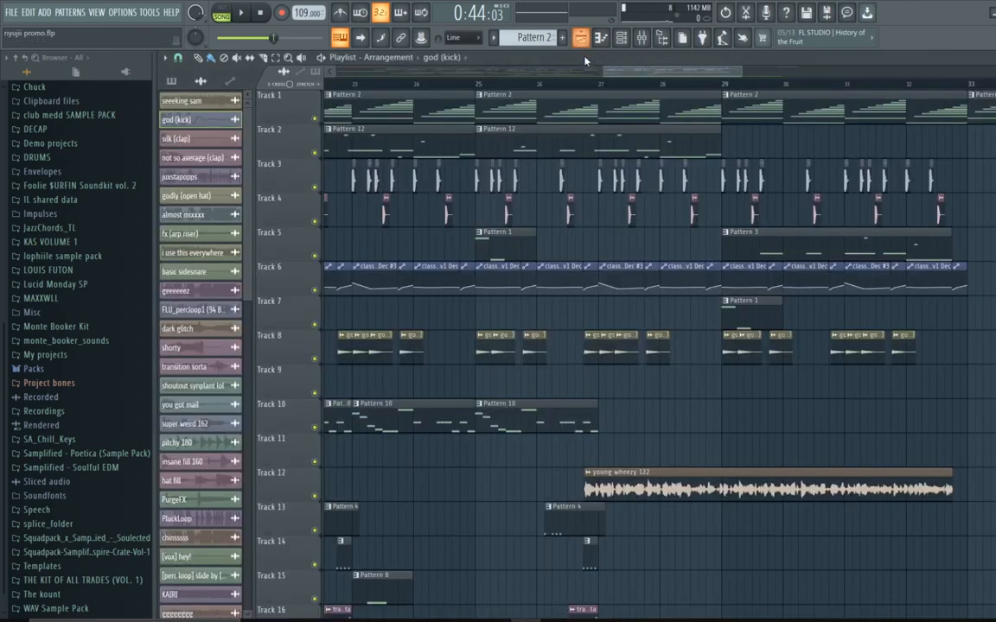
Step: Scrub the playback position through the arrangement between bars 9 and 23 to audition it
drag(635, 78, 401, 108)
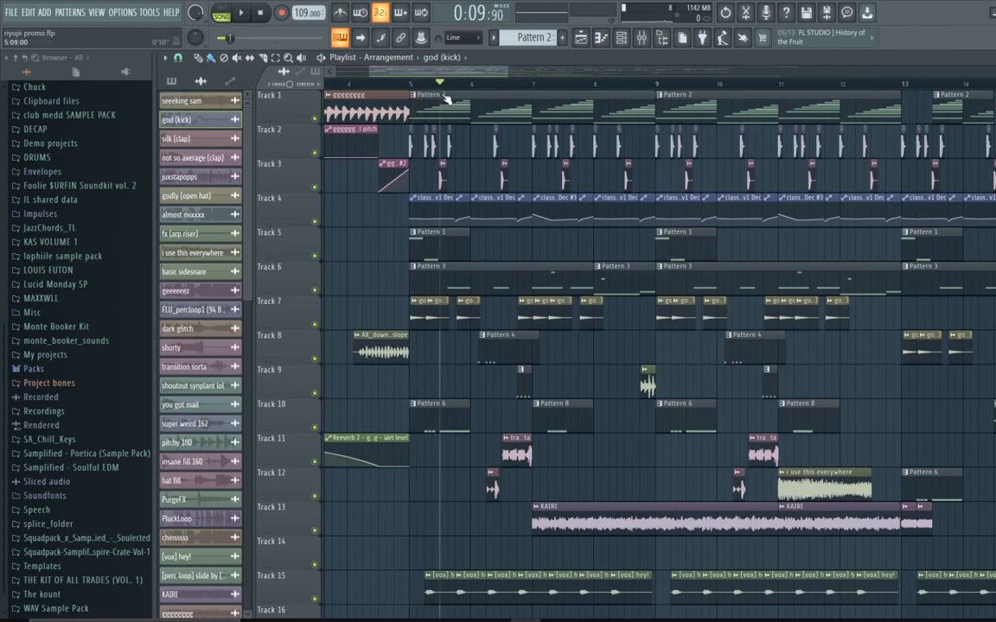
click(669, 81)
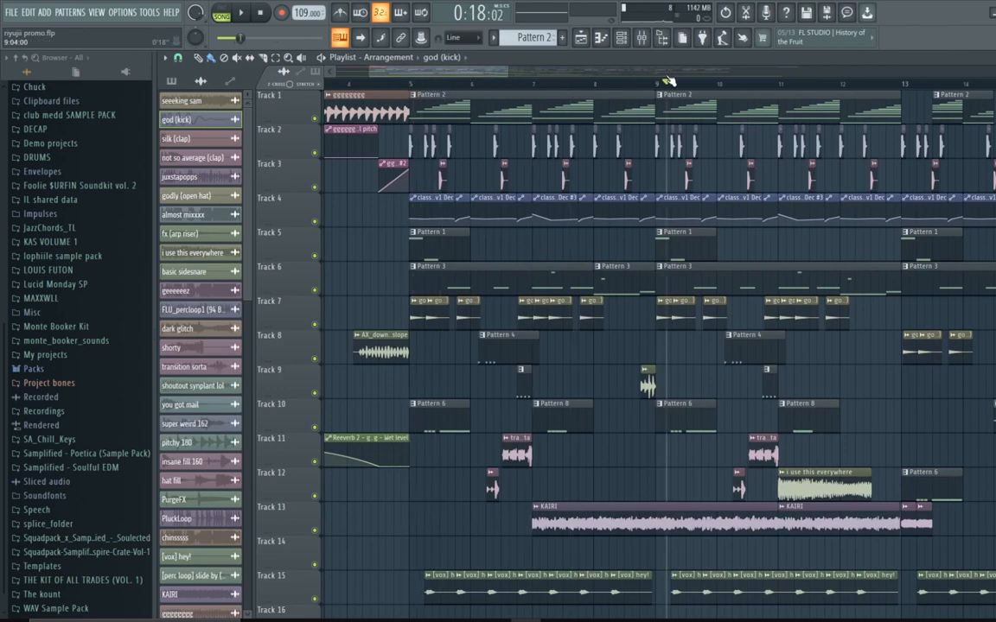
drag(637, 80, 679, 111)
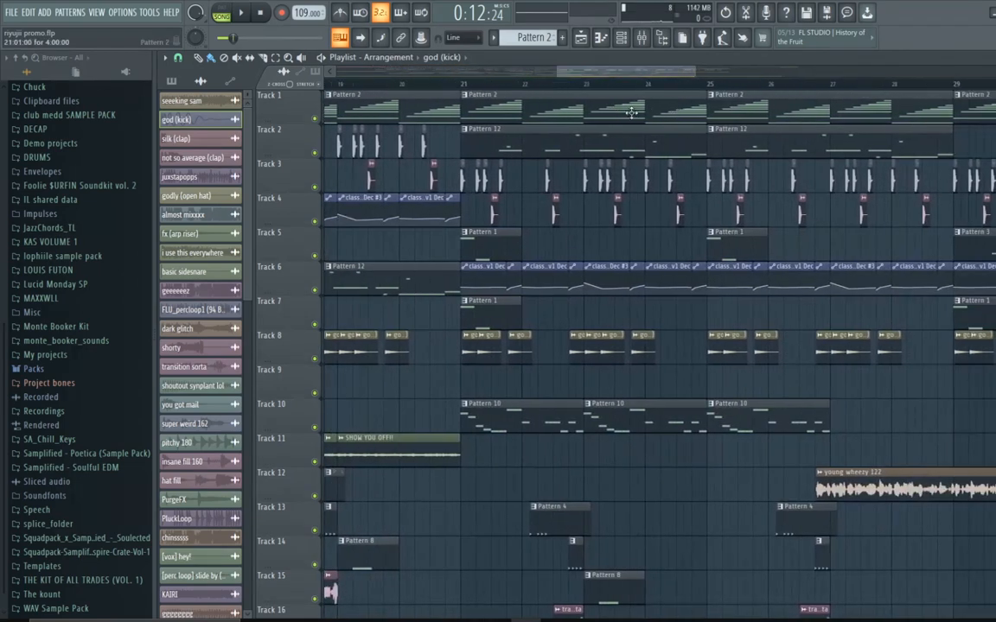
scroll(566, 131, down, 1)
scroll(565, 130, up, 1)
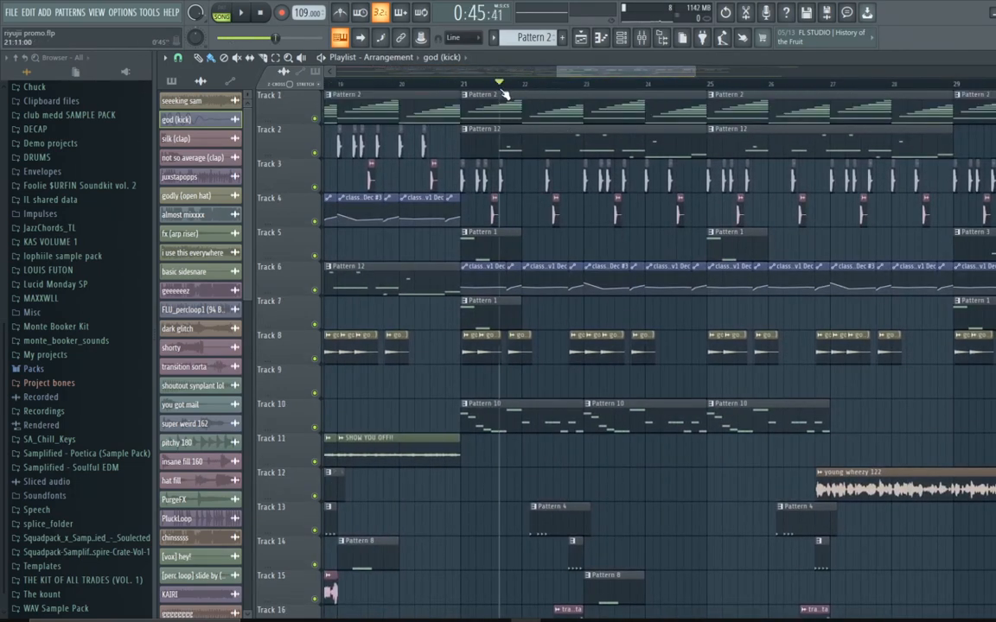
drag(506, 93, 828, 140)
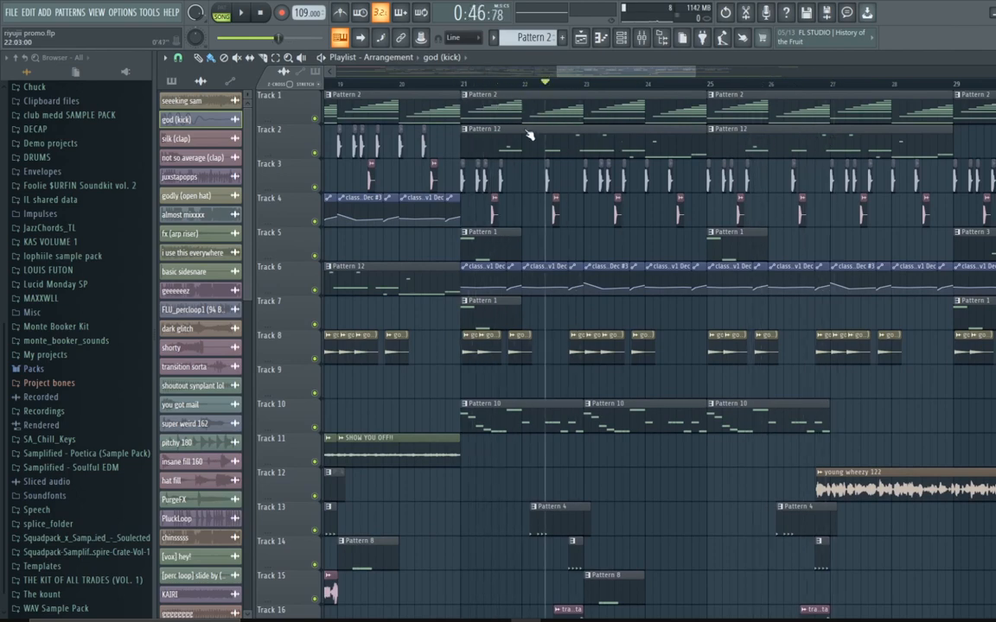
drag(530, 135, 653, 141)
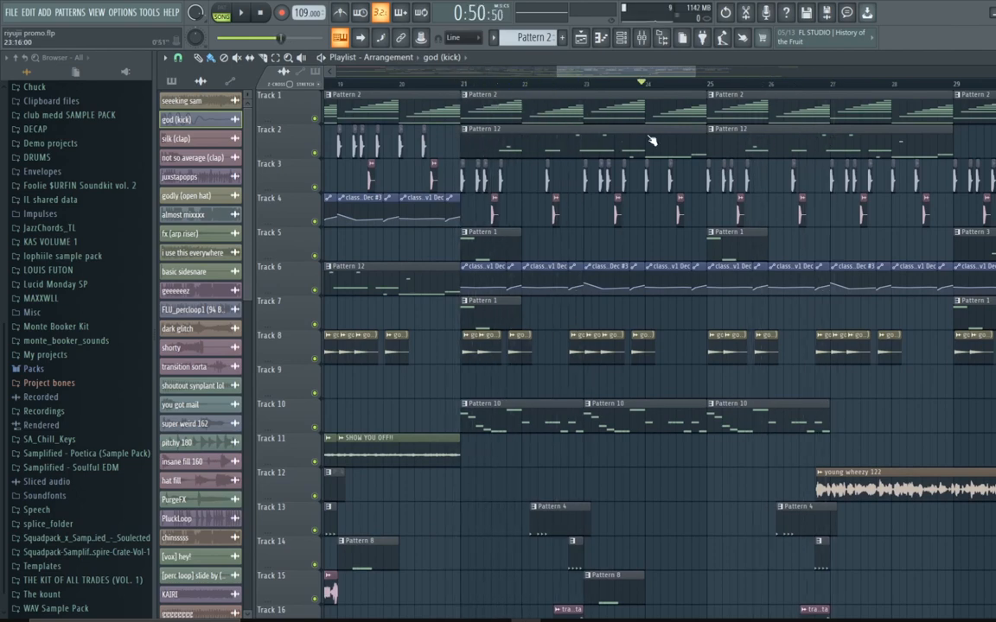
drag(842, 140, 981, 143)
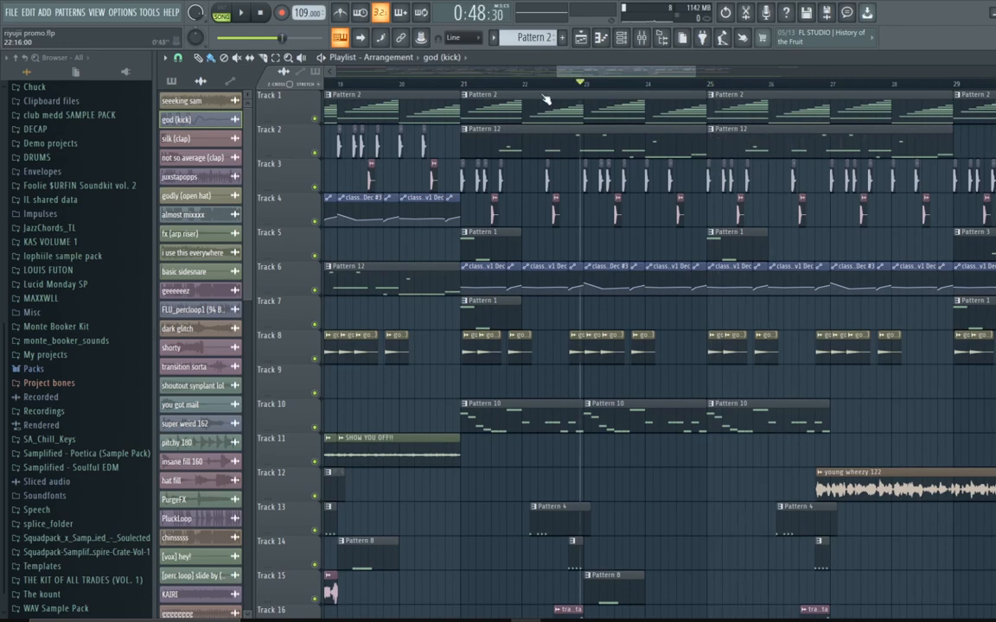
drag(546, 99, 368, 161)
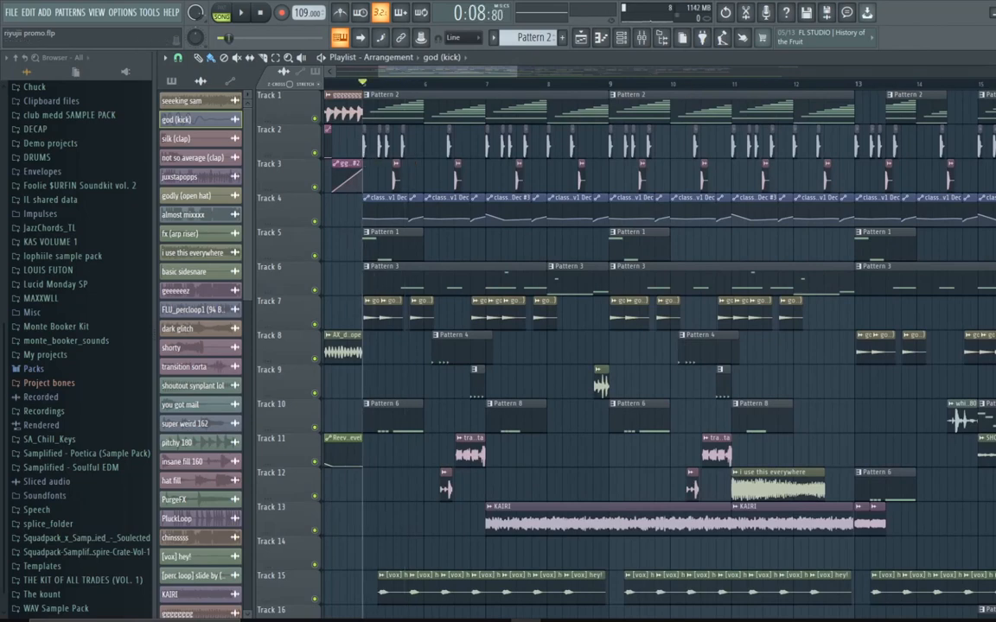
Step: Switch to Pattern 3 and open the log (808) channel in the piano roll to audition its notes
click(995, 57)
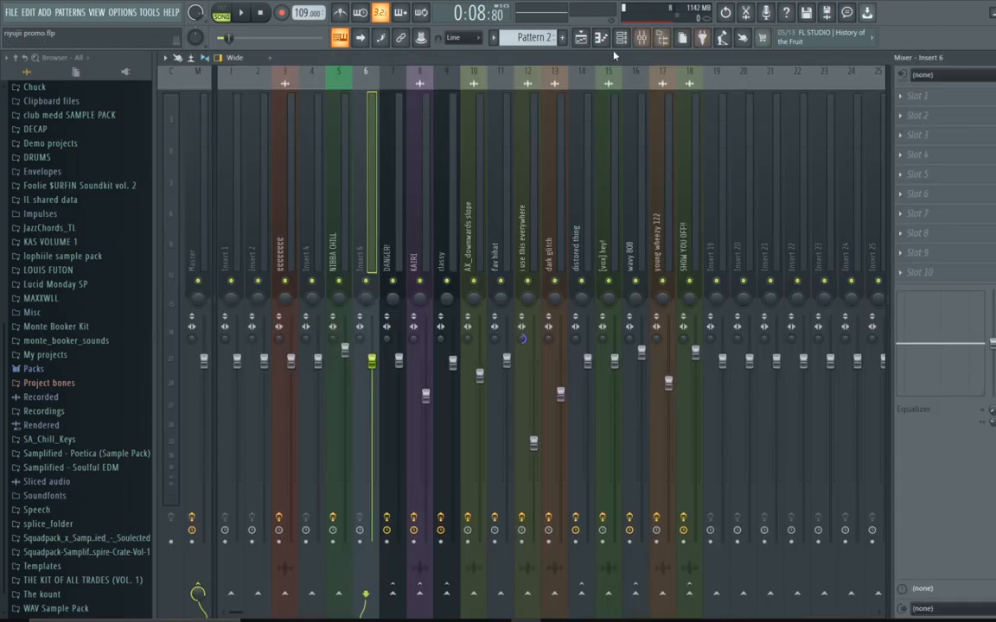
click(993, 57)
scroll(534, 38, up, 1)
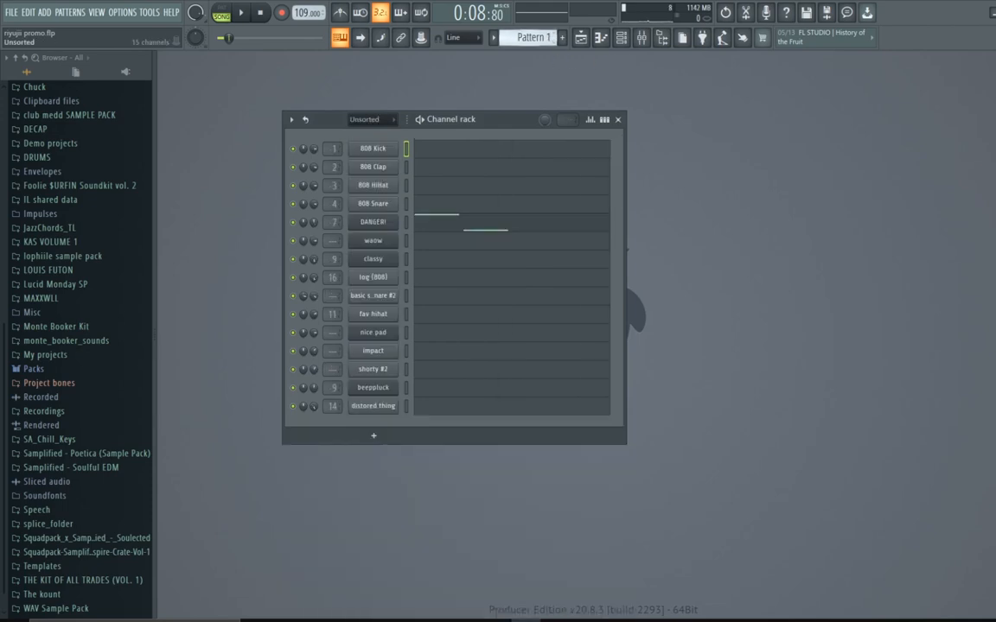
scroll(534, 38, down, 2)
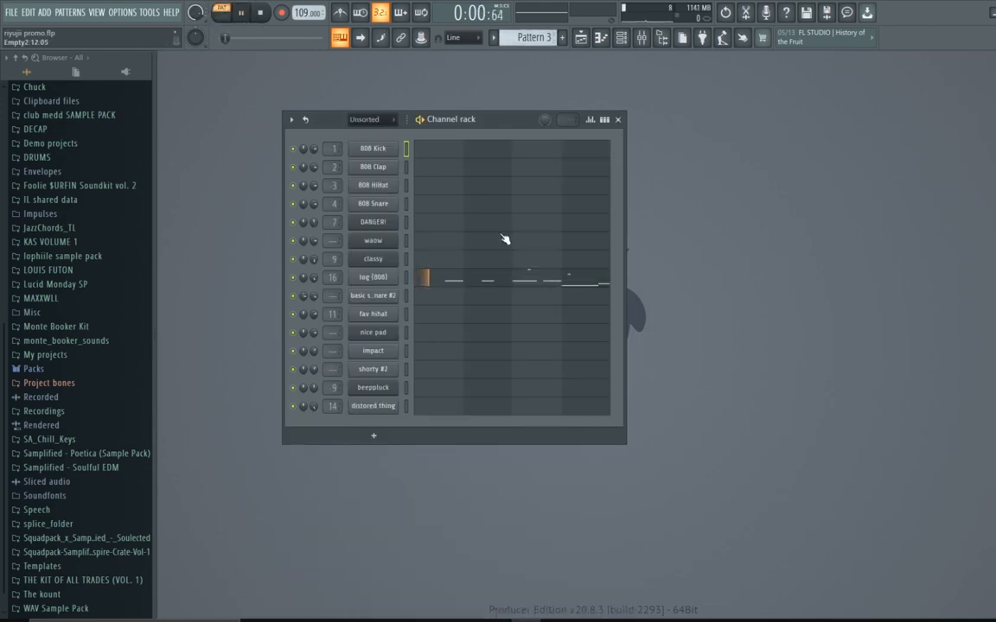
click(514, 286)
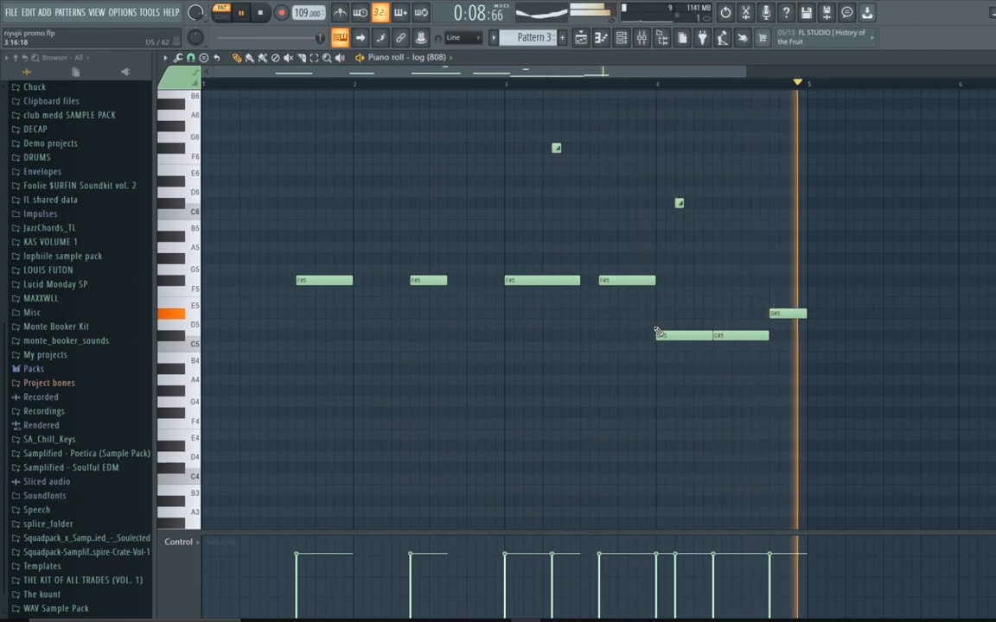
key(space)
click(299, 84)
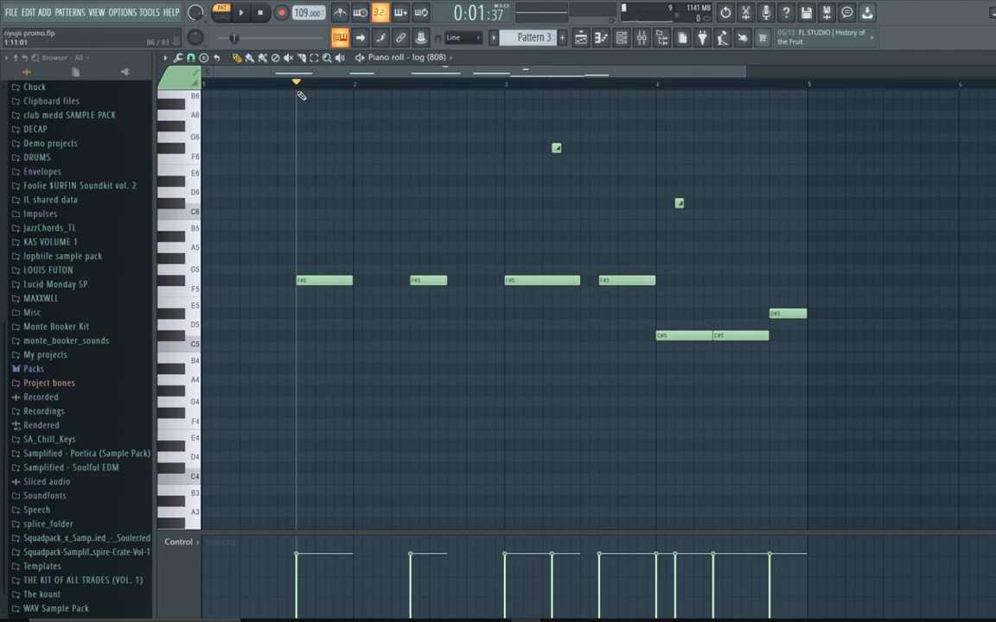
Step: Return to the playlist, solo Track 5 and play it from bar 5
click(580, 43)
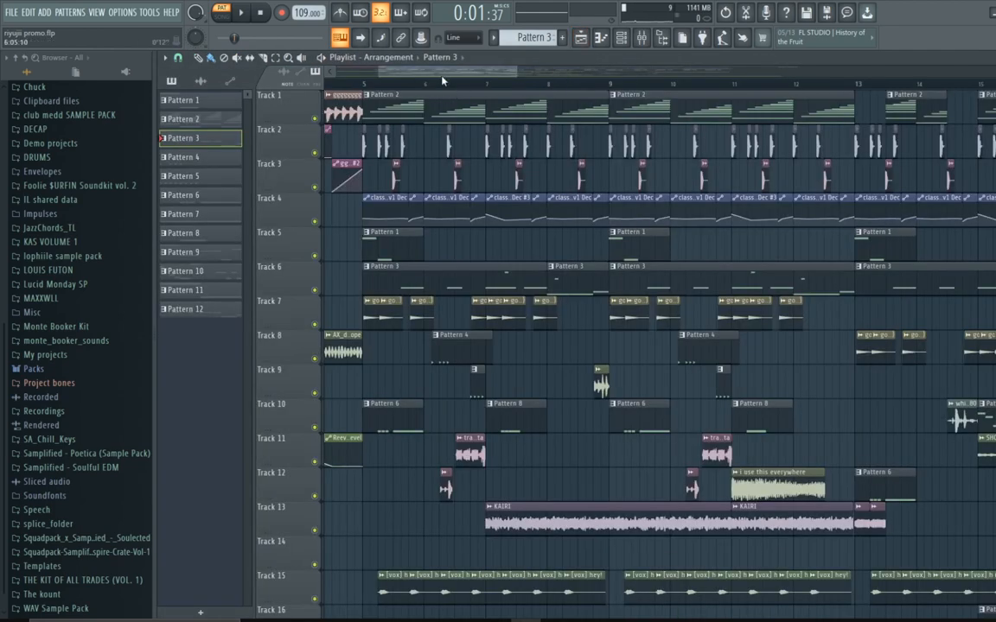
drag(442, 76, 630, 229)
click(466, 88)
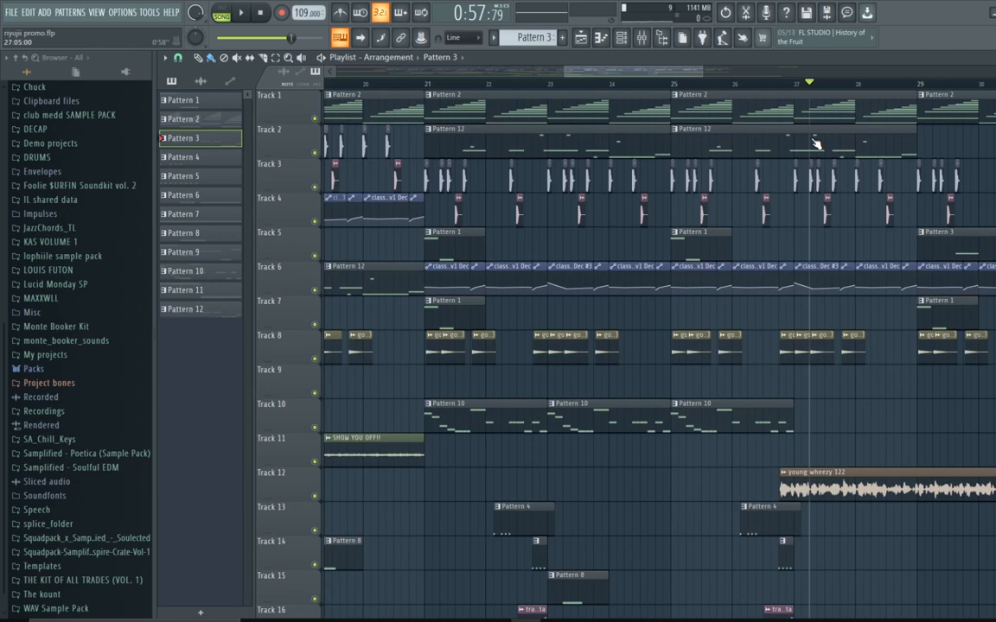
drag(814, 141, 536, 142)
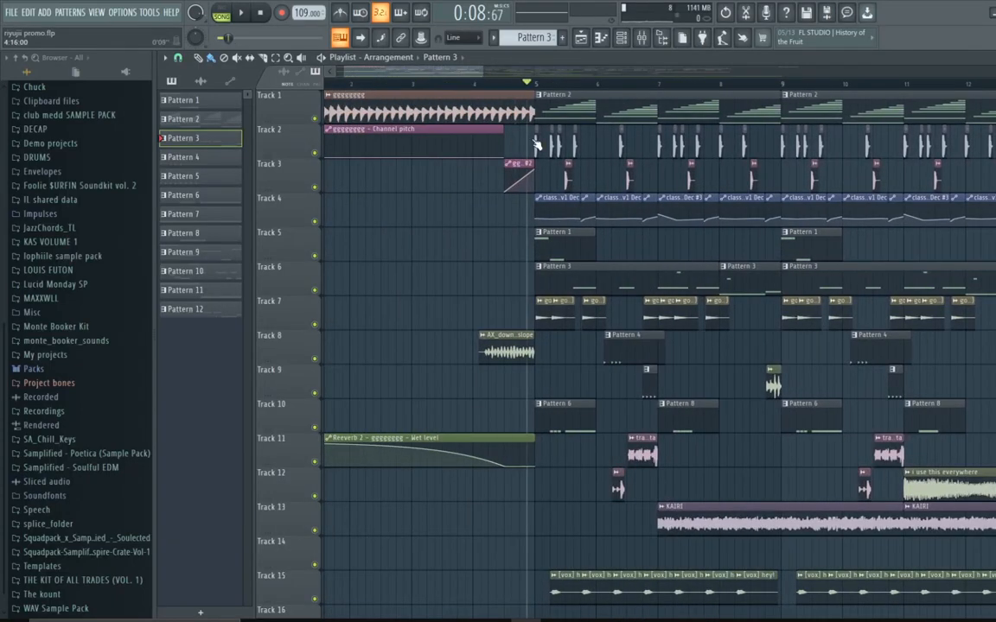
right_click(316, 257)
key(space)
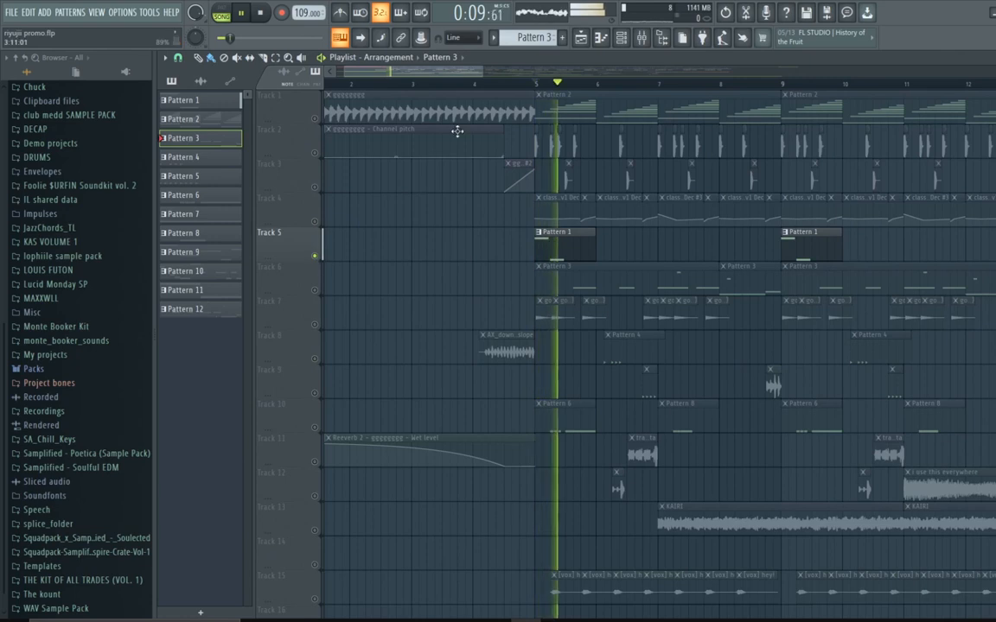
Step: Restart playback at bar 5, stop it, and unsolo Track 5
click(534, 84)
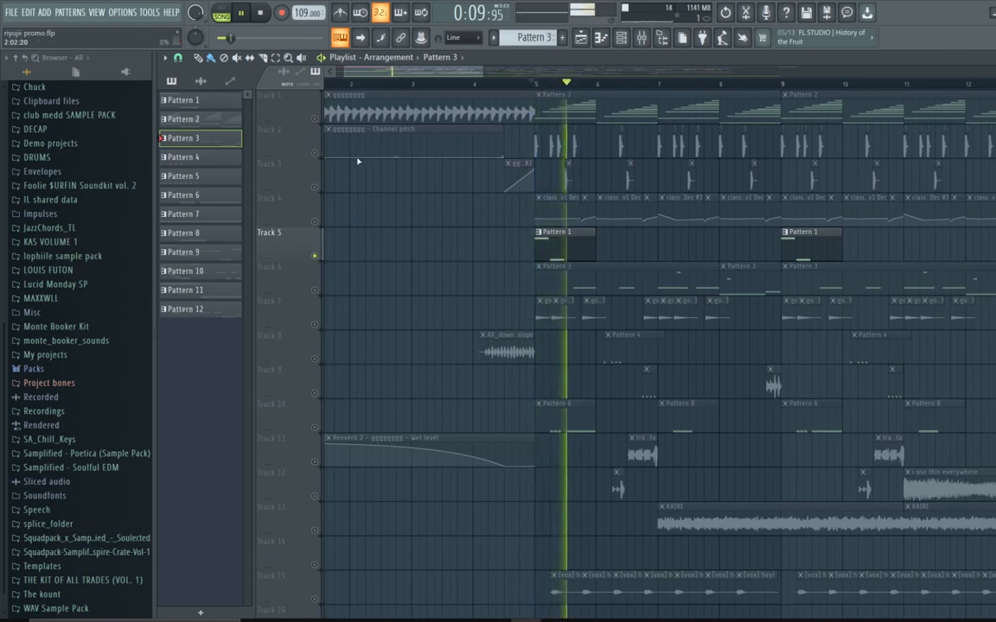
key(space)
right_click(316, 257)
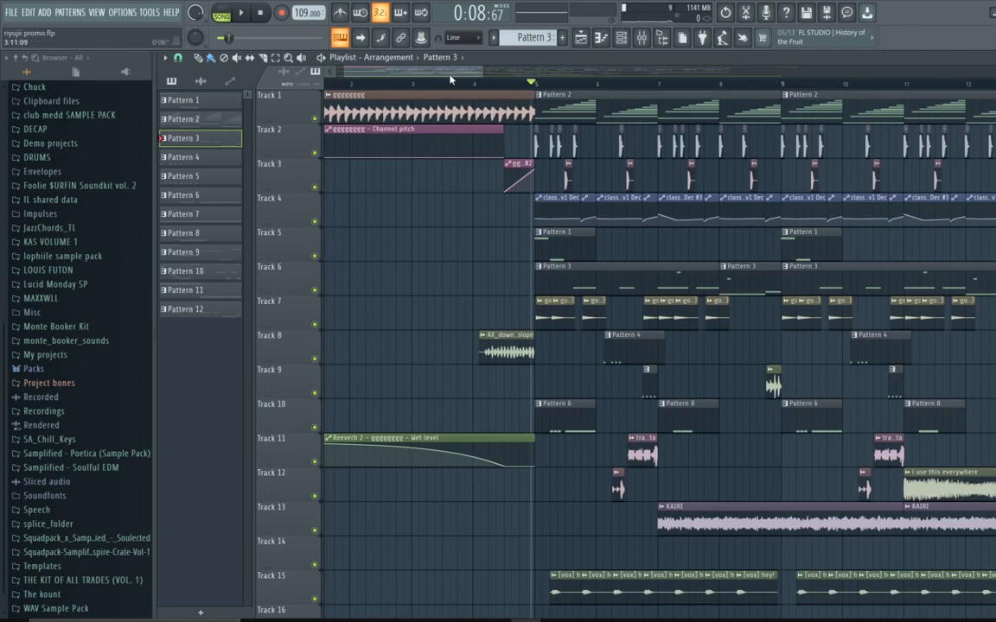
Step: Move the playback position to bar 9 of the arrangement
scroll(449, 79, right, 5)
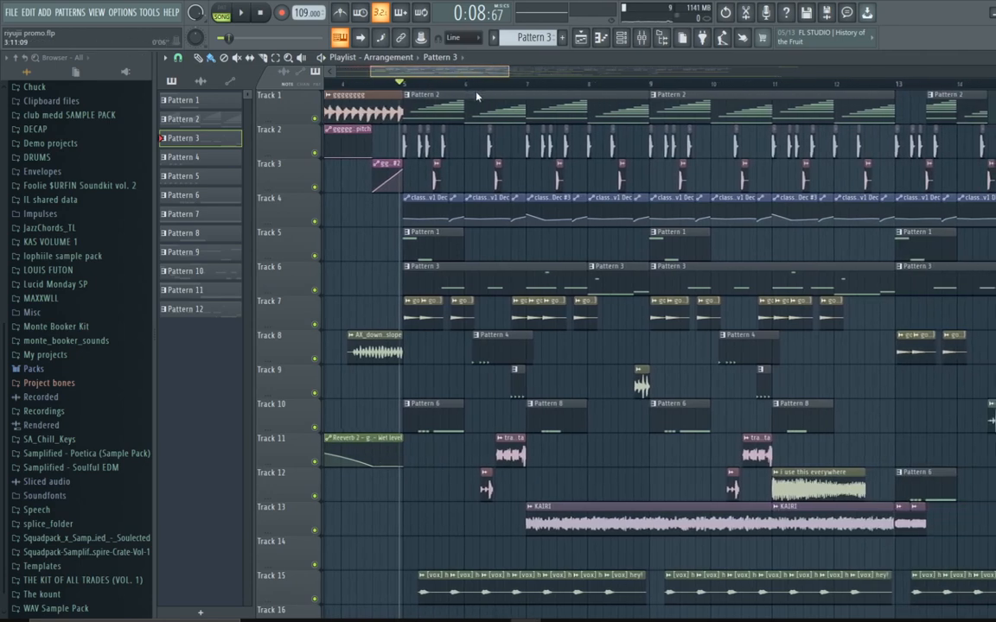
scroll(477, 95, right, 7)
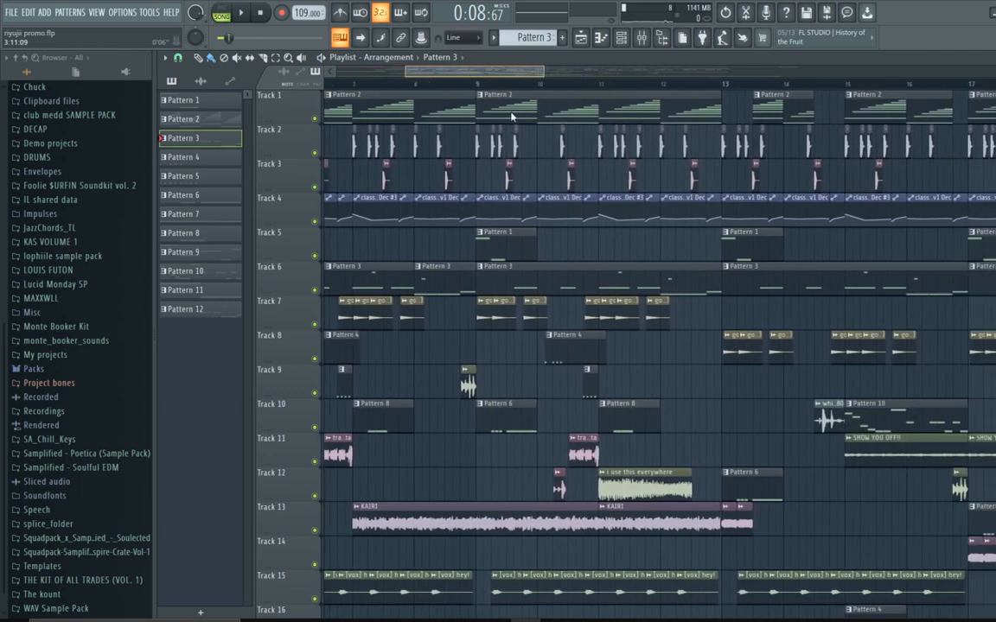
scroll(484, 103, right, 2)
click(448, 84)
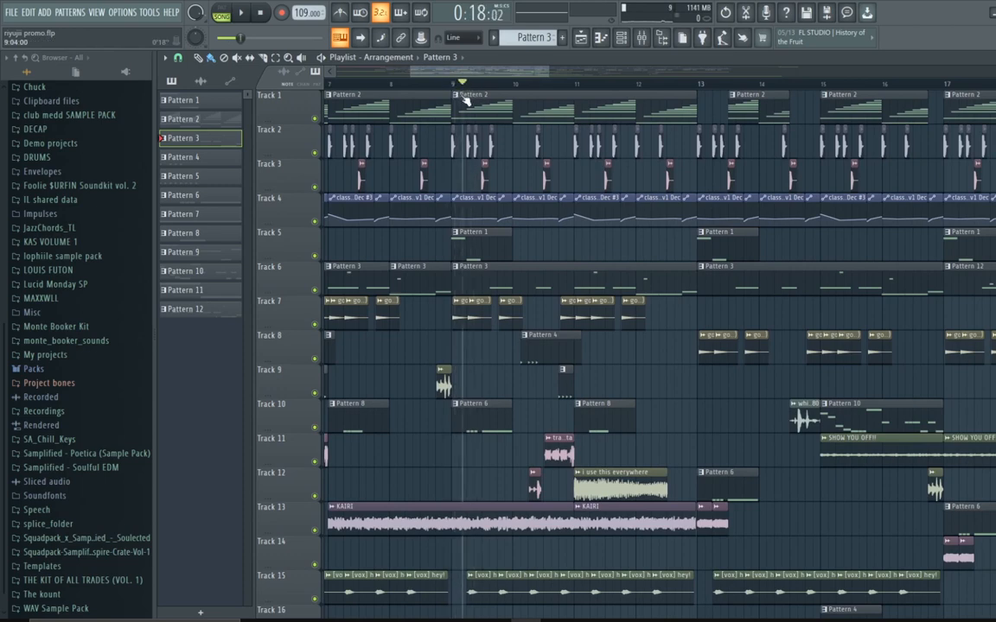
Step: Move the playback position through bars 9 and 13 of the arrangement, then back to bar 5
drag(510, 108, 503, 113)
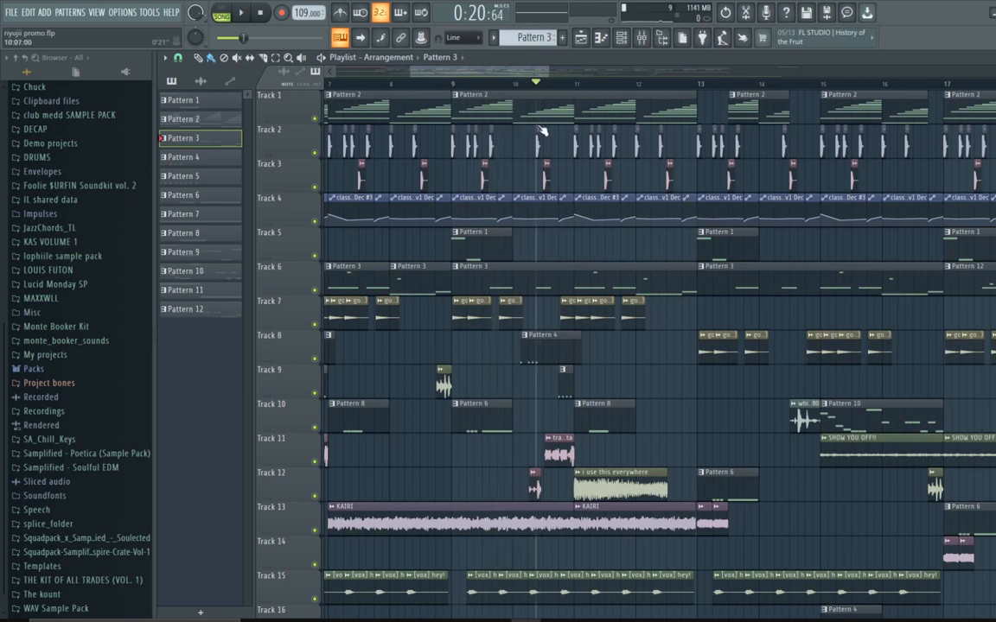
drag(595, 133, 701, 150)
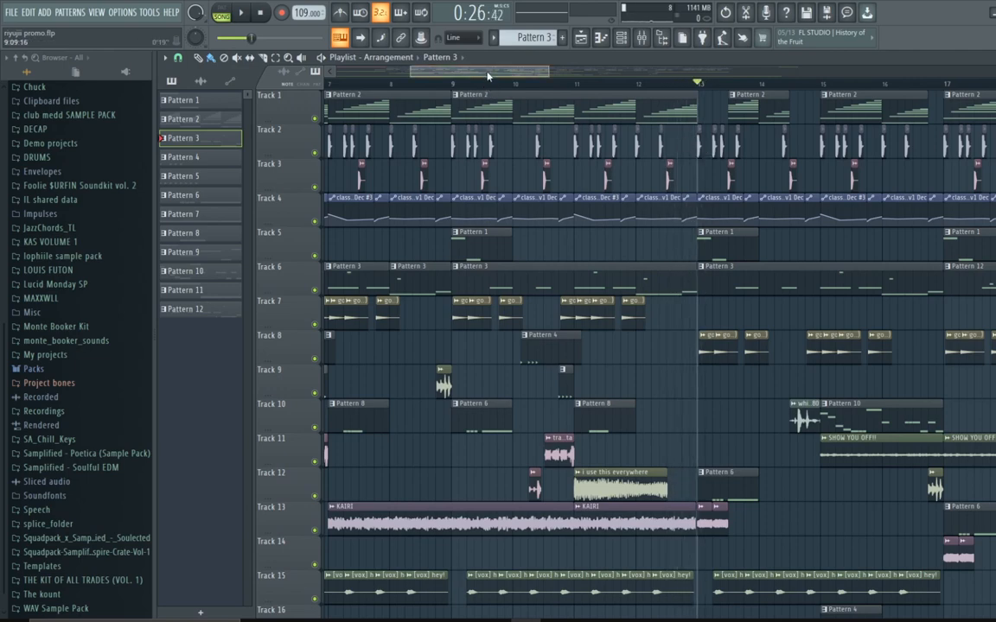
drag(487, 76, 451, 84)
click(447, 85)
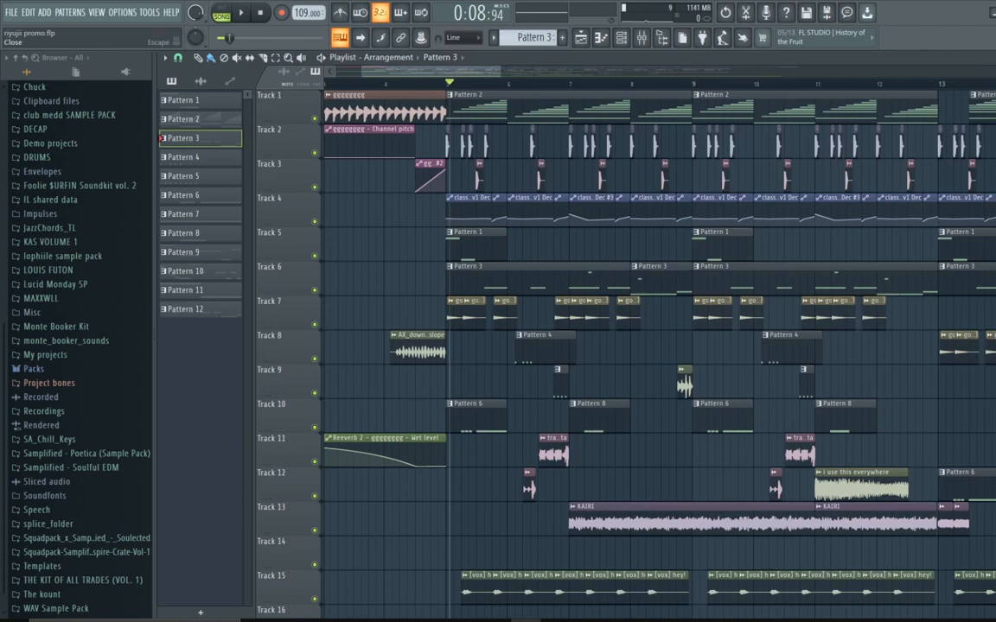
Step: Close the playlist and reopen it with Pattern 1 selected
click(994, 57)
click(994, 58)
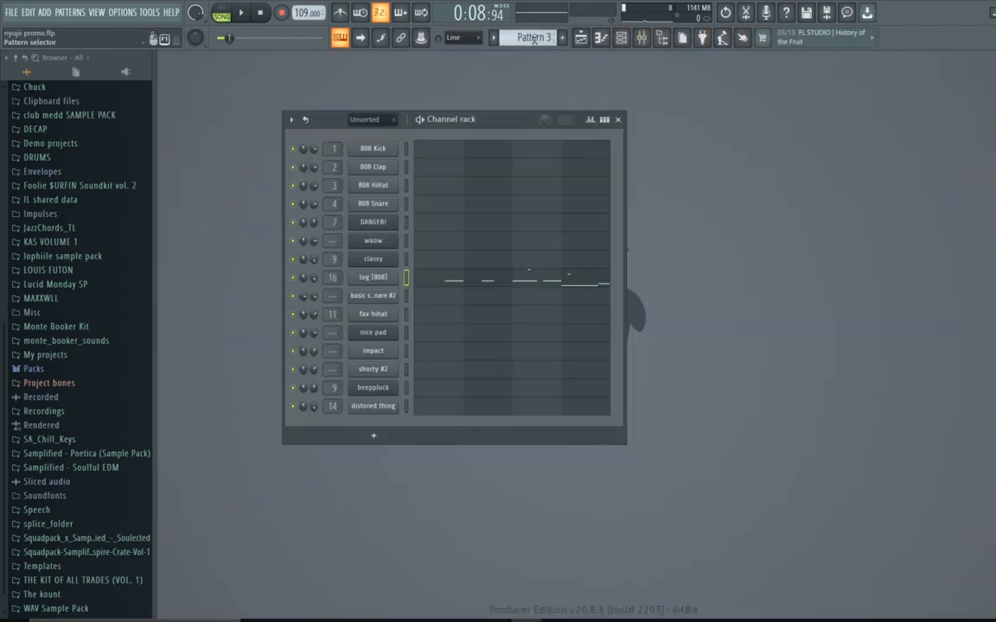
click(579, 41)
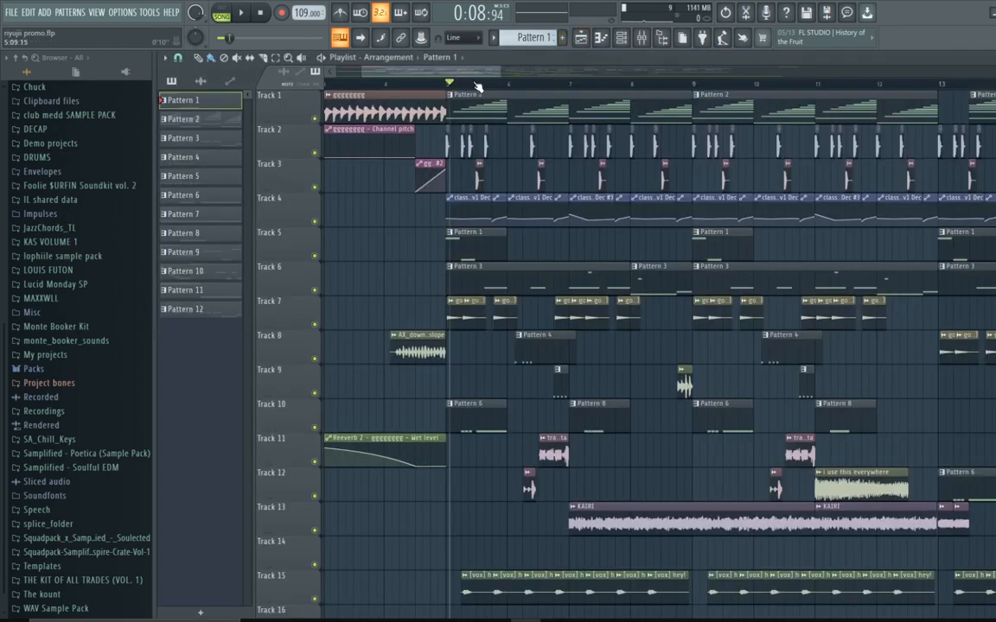
Step: Play the arrangement from bar 5, stop it, and return the playback position to bar 5
mouse_move(467, 87)
mouse_down()
mouse_move(700, 97)
mouse_move(449, 93)
mouse_up()
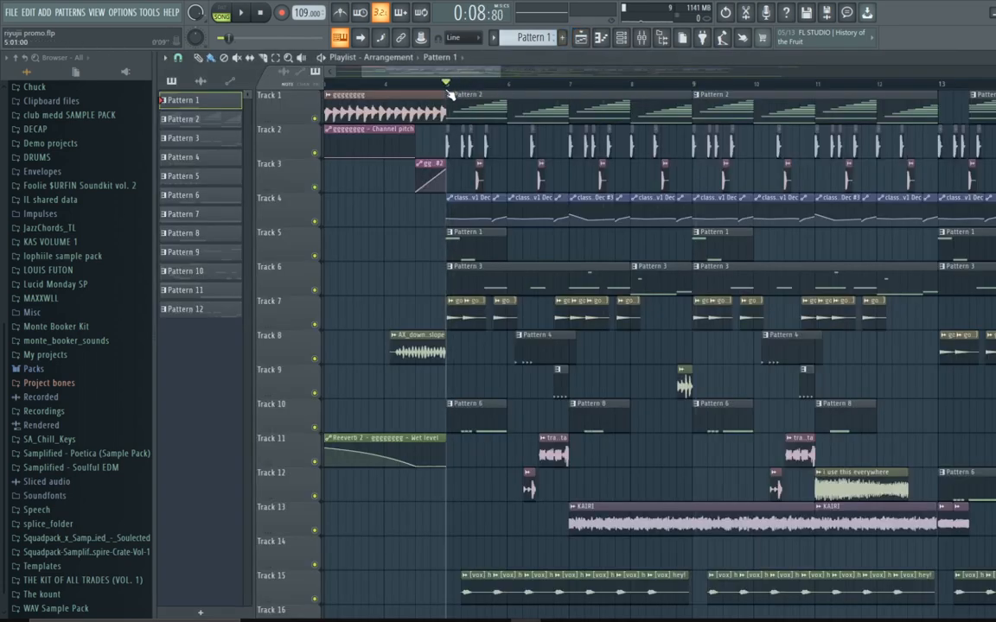
click(245, 19)
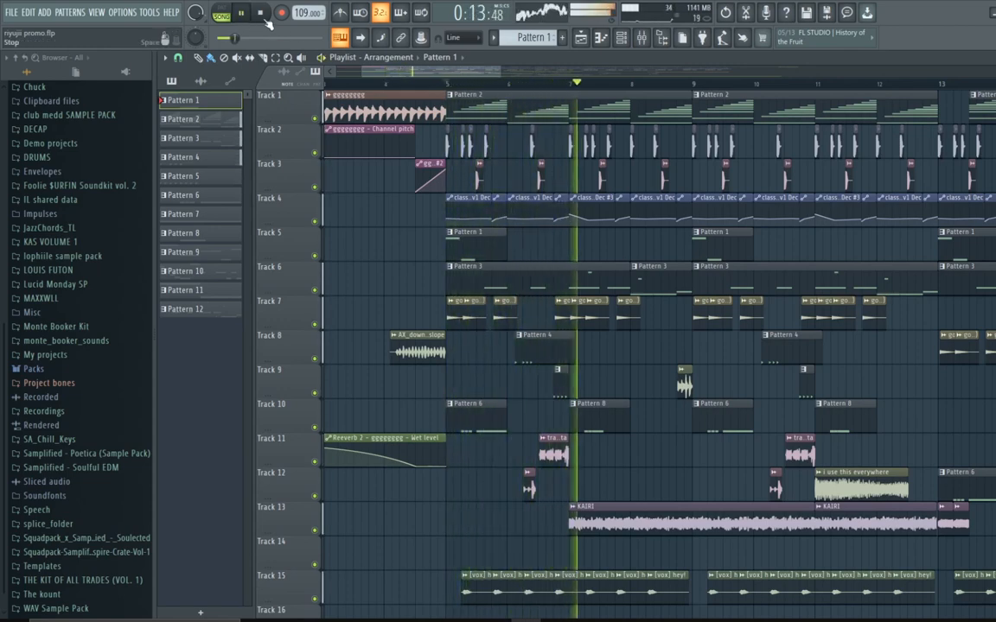
click(267, 19)
scroll(426, 73, right, 4)
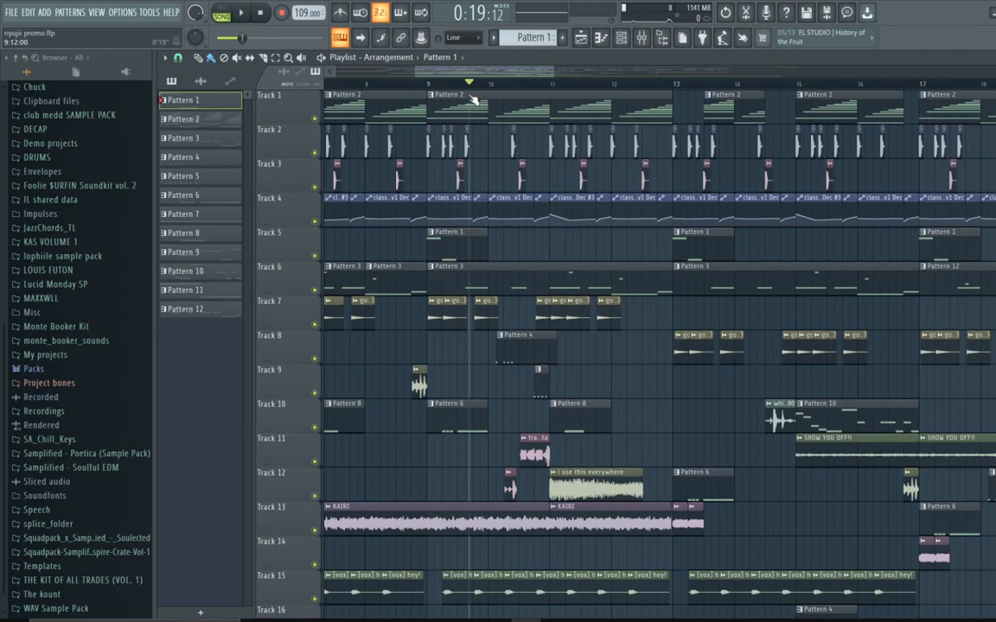
drag(470, 95, 465, 98)
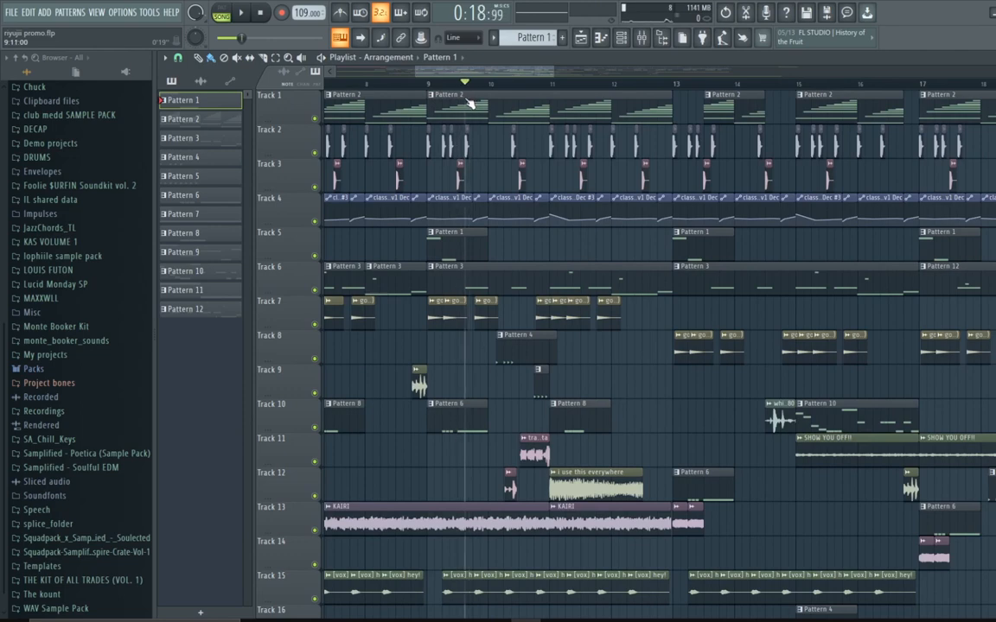
drag(470, 102, 434, 155)
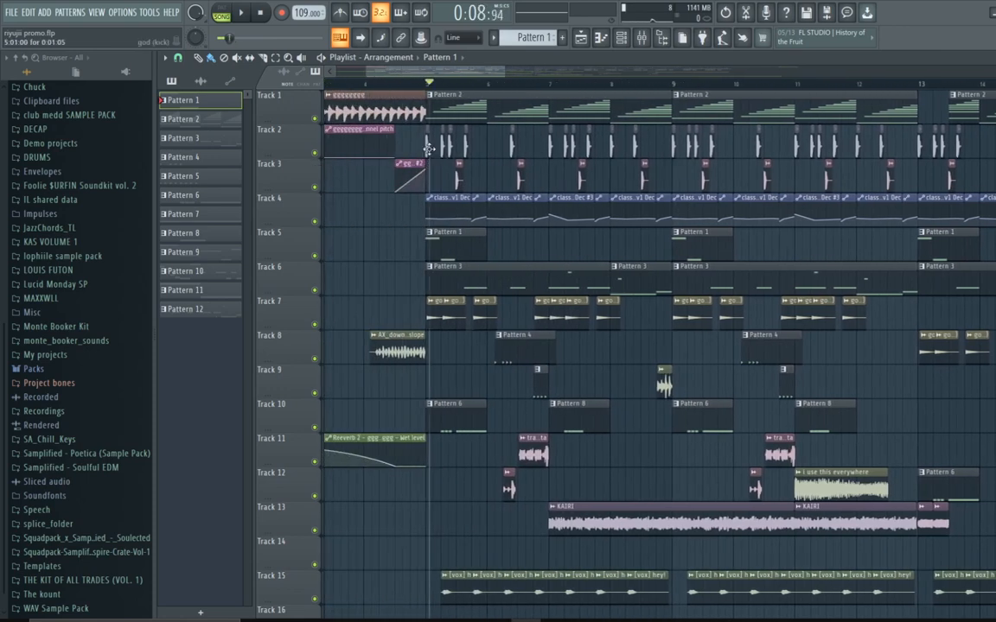
click(431, 87)
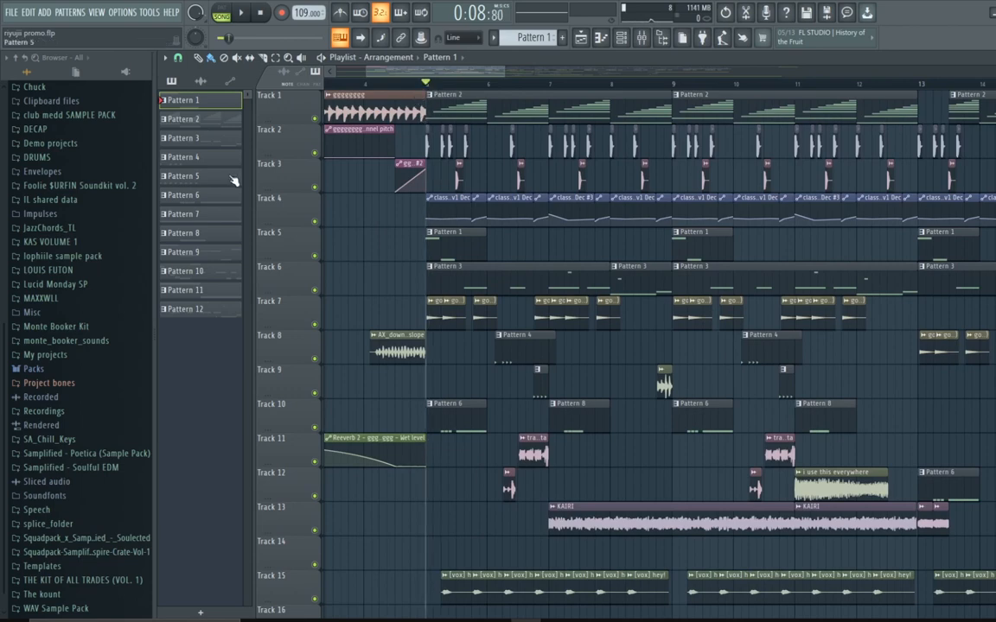
Step: Solo Track 2, then also enable Tracks 3, 7, 8, 10, 11, 12 and 15
right_click(315, 153)
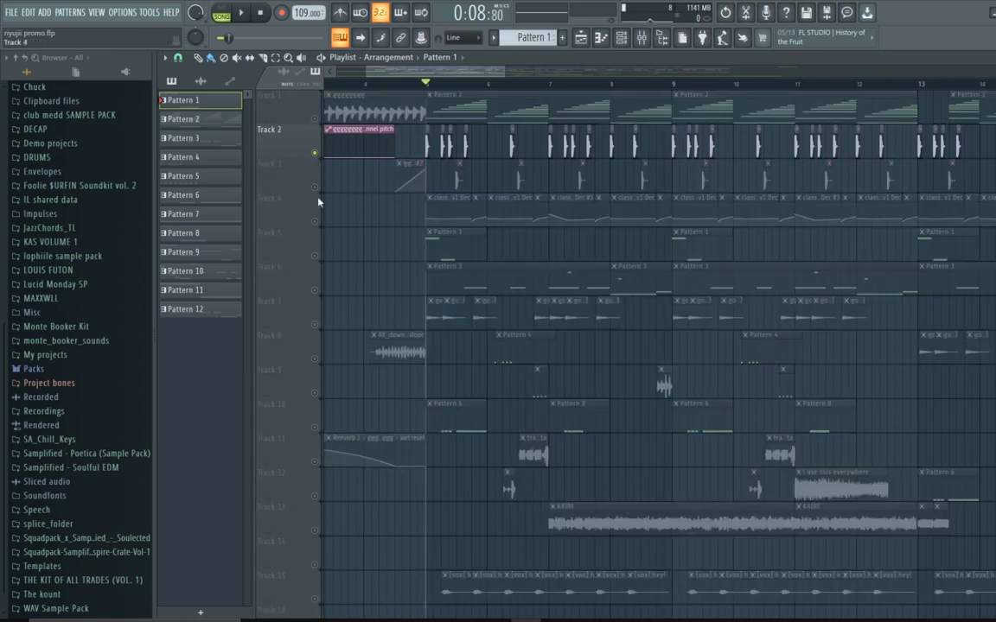
click(315, 187)
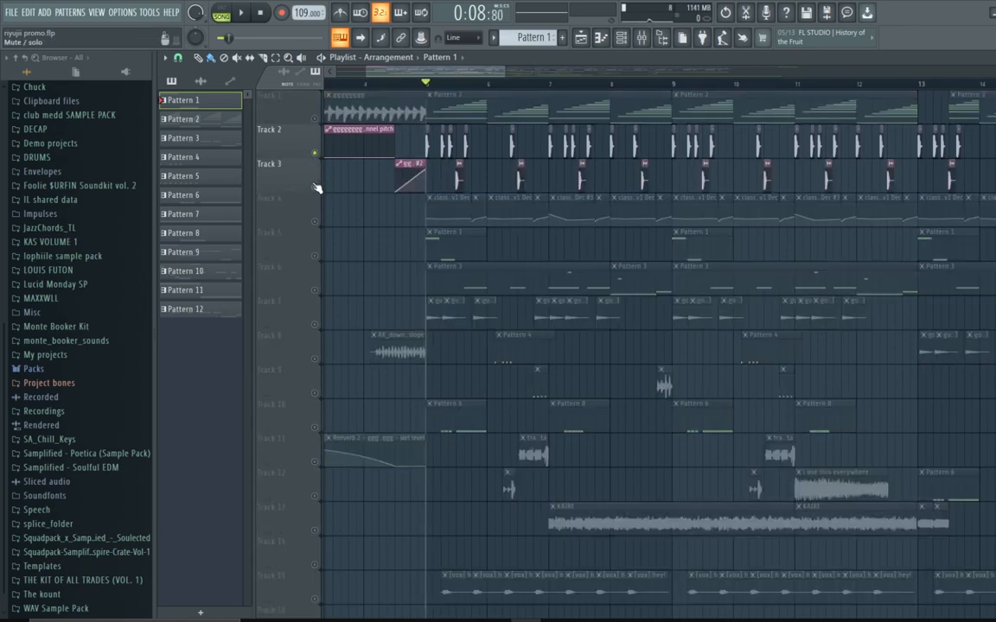
click(314, 325)
click(315, 428)
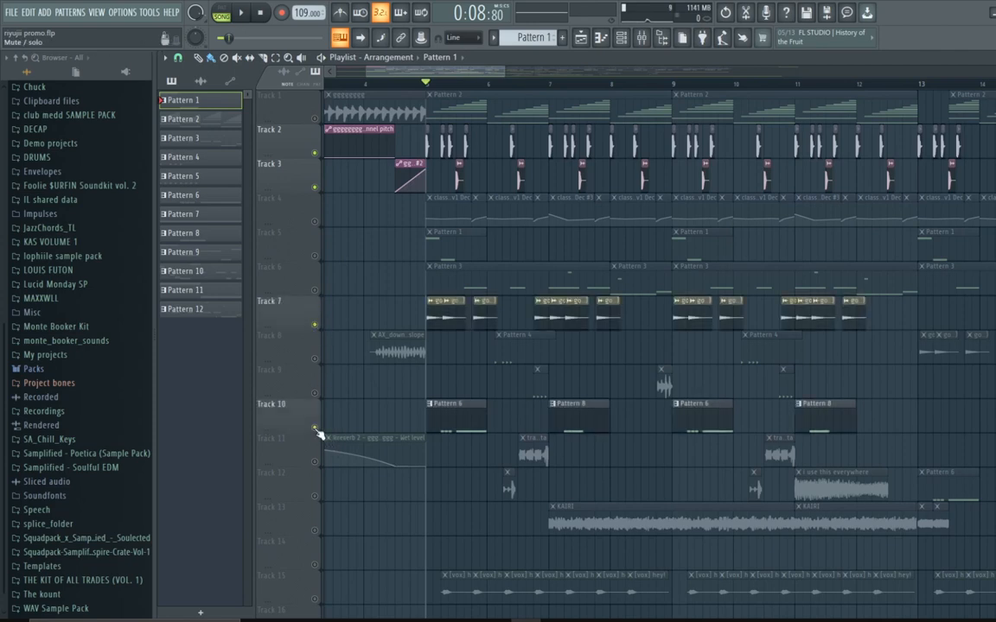
click(315, 358)
scroll(320, 361, down, 2)
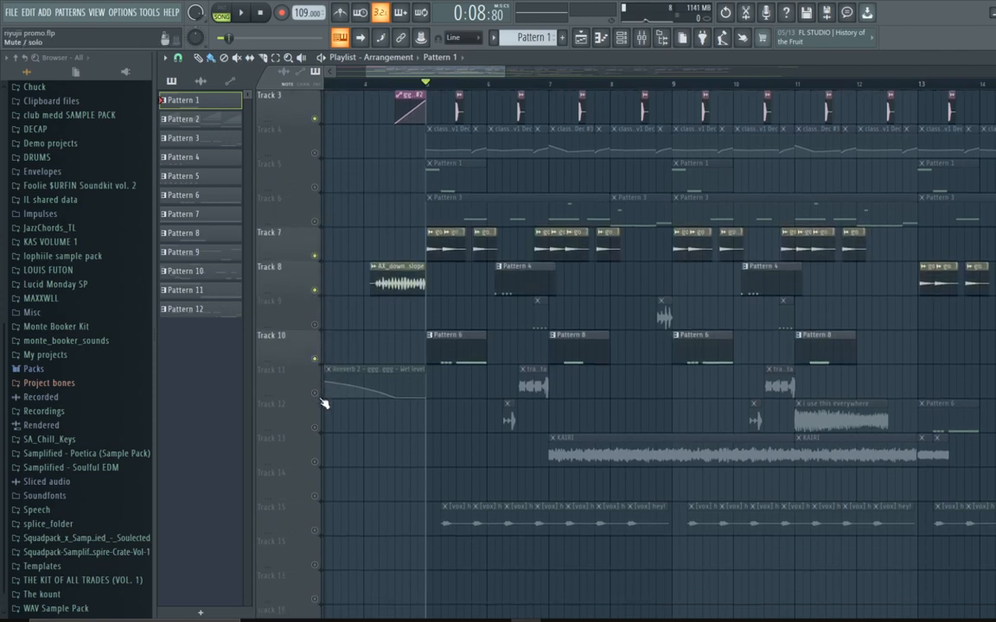
click(315, 393)
click(315, 428)
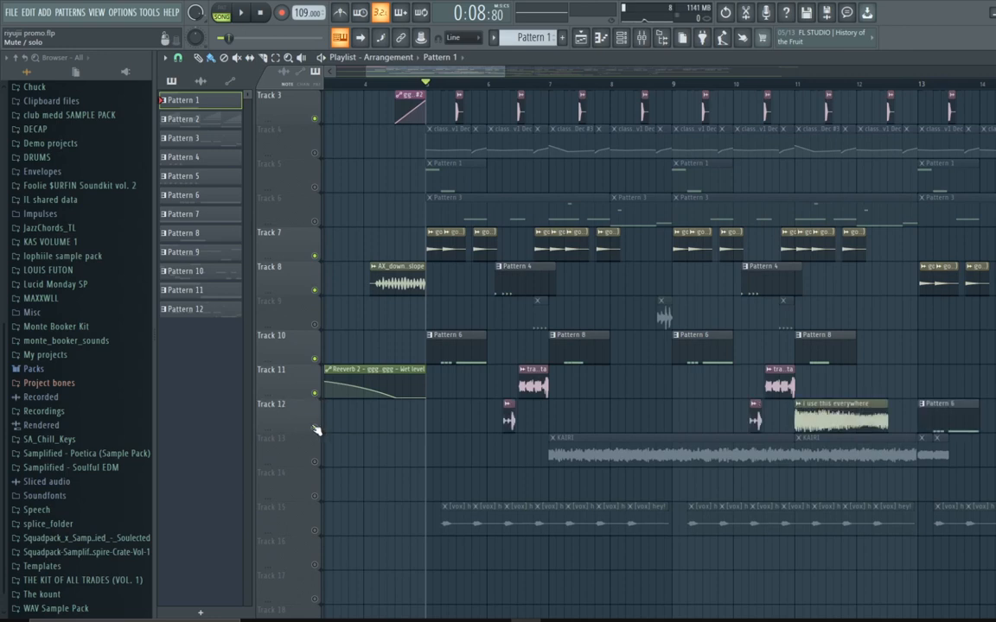
click(315, 530)
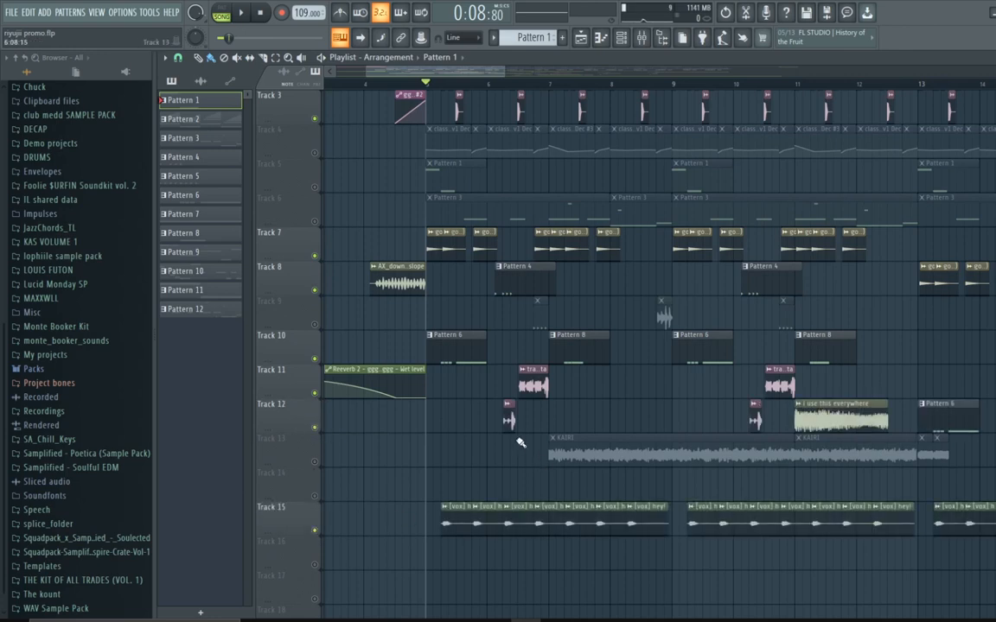
scroll(520, 443, up, 2)
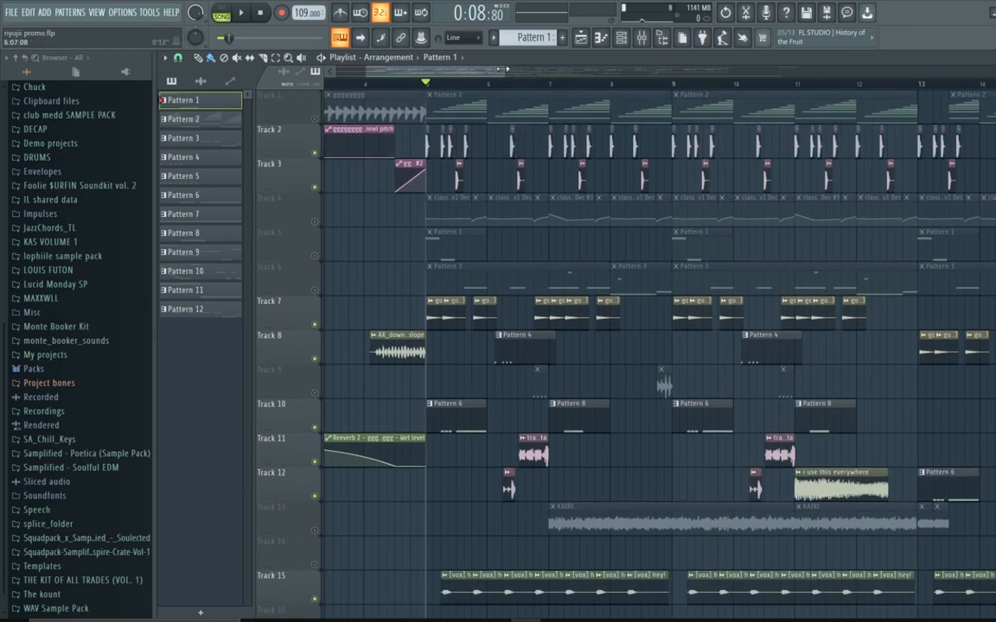
scroll(505, 69, down, 3)
Step: Play the soloed tracks, stop playback, and unsolo to re-enable all tracks
key(space)
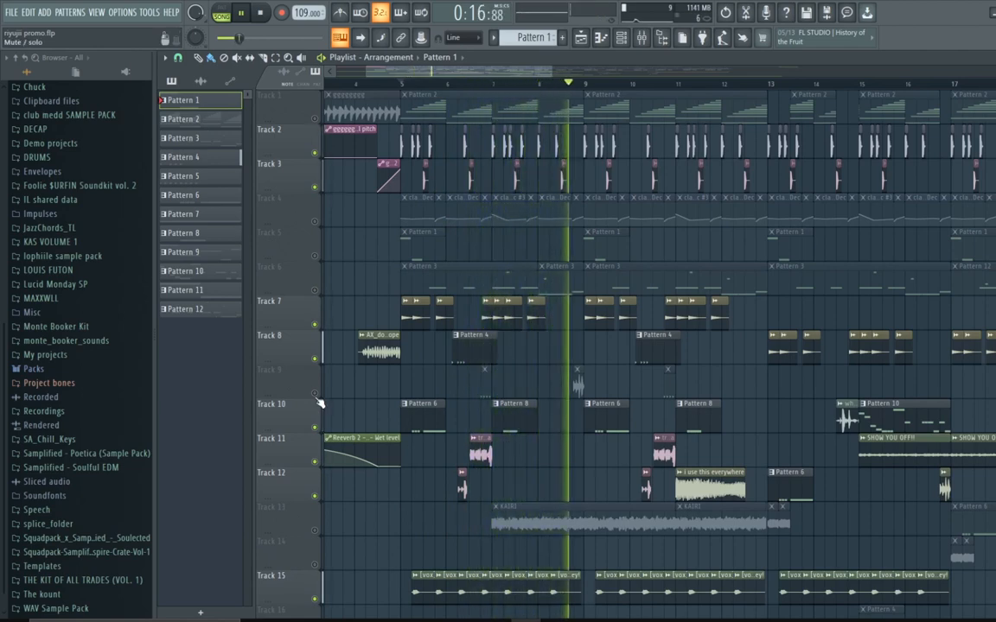
scroll(498, 391, down, 2)
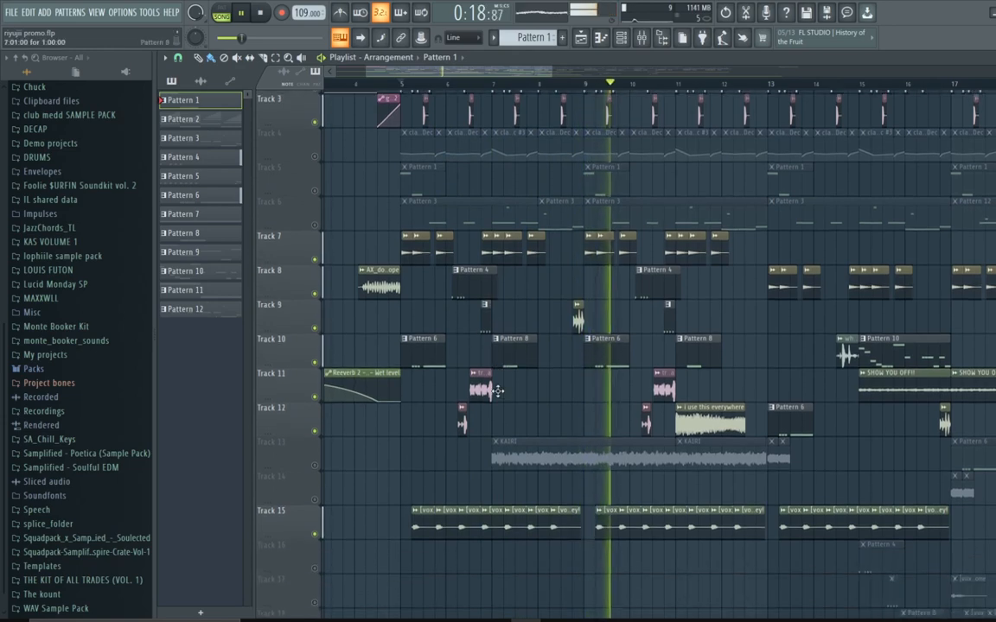
scroll(498, 390, up, 2)
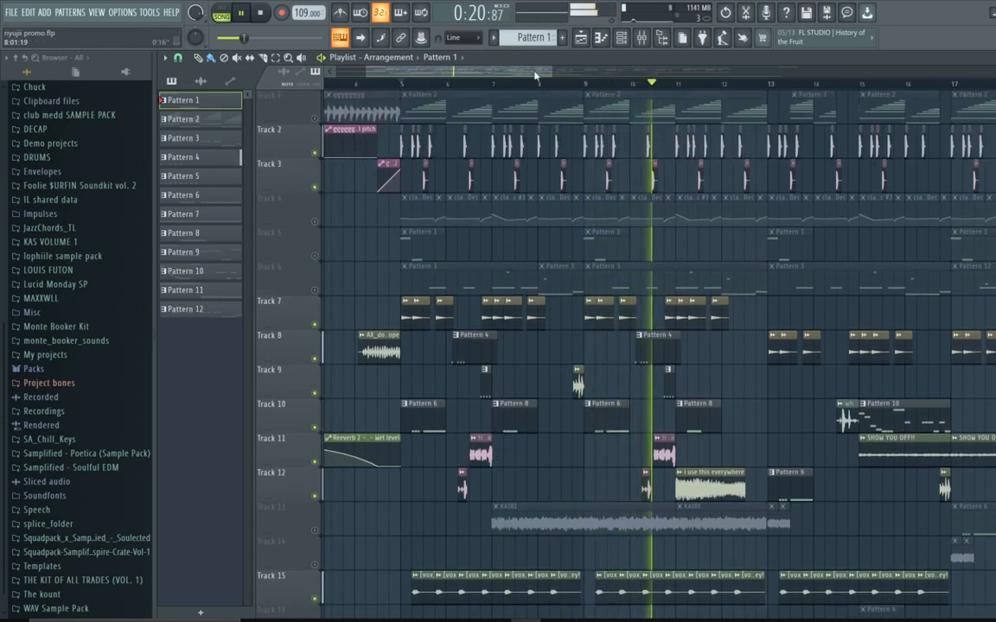
drag(534, 76, 438, 156)
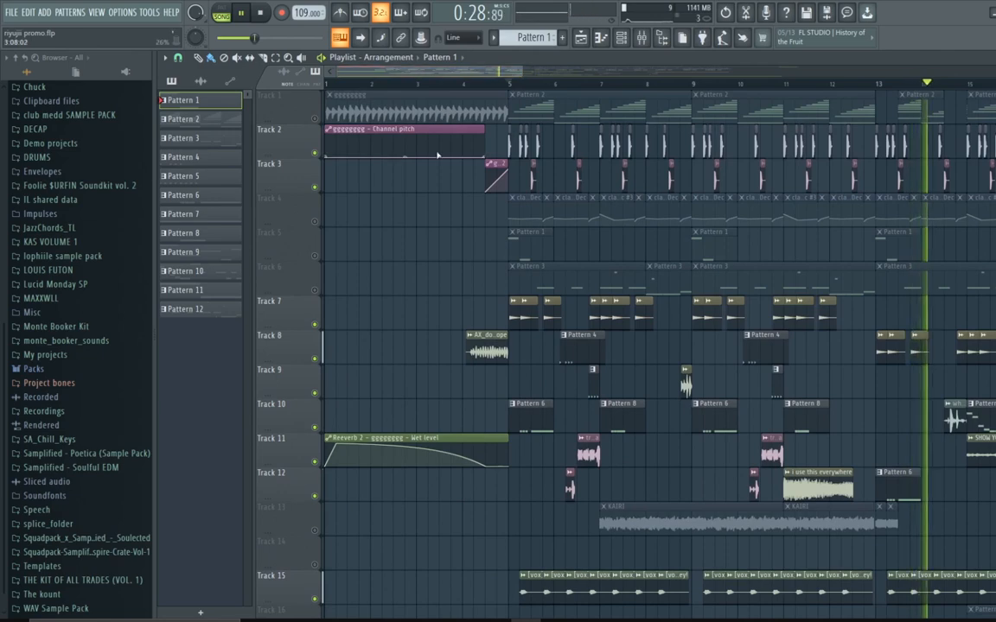
key(space)
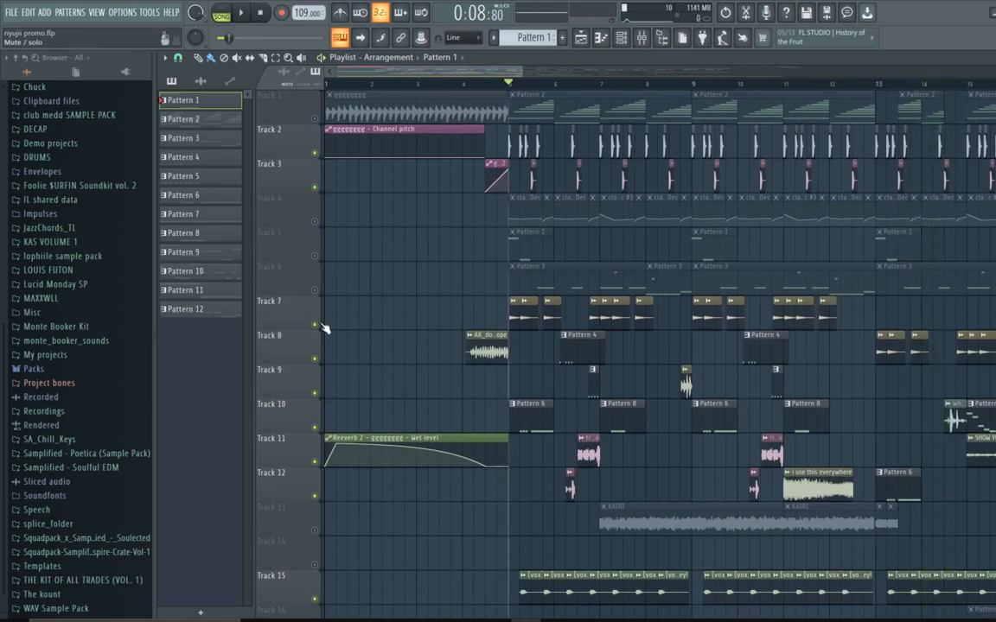
right_click(318, 325)
right_click(318, 325)
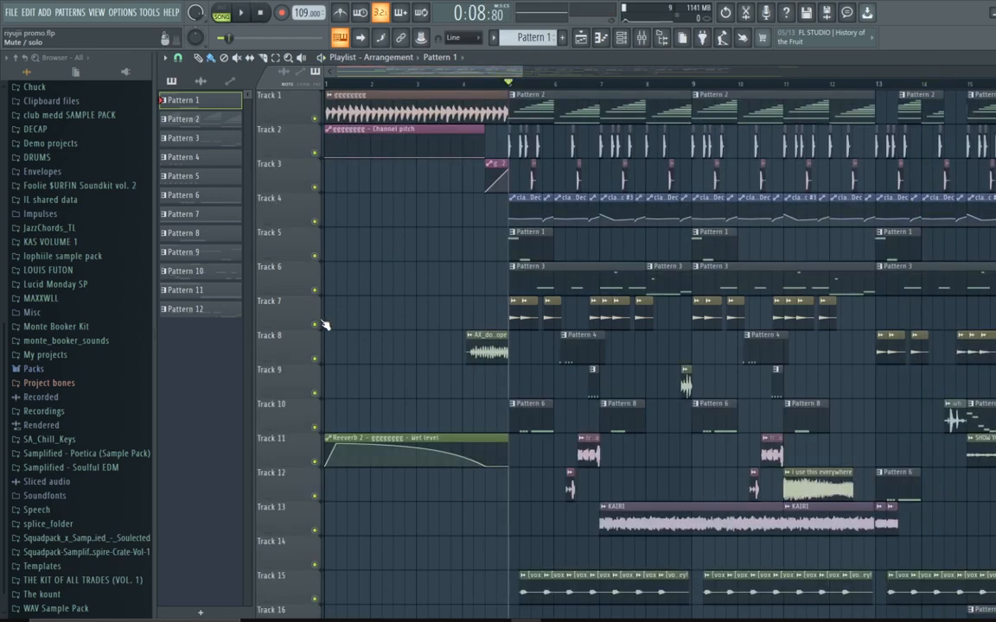
Step: Solo Track 7 and additionally enable Tracks 8, 9, 10, 11 and 12
drag(518, 73, 393, 90)
drag(454, 72, 418, 84)
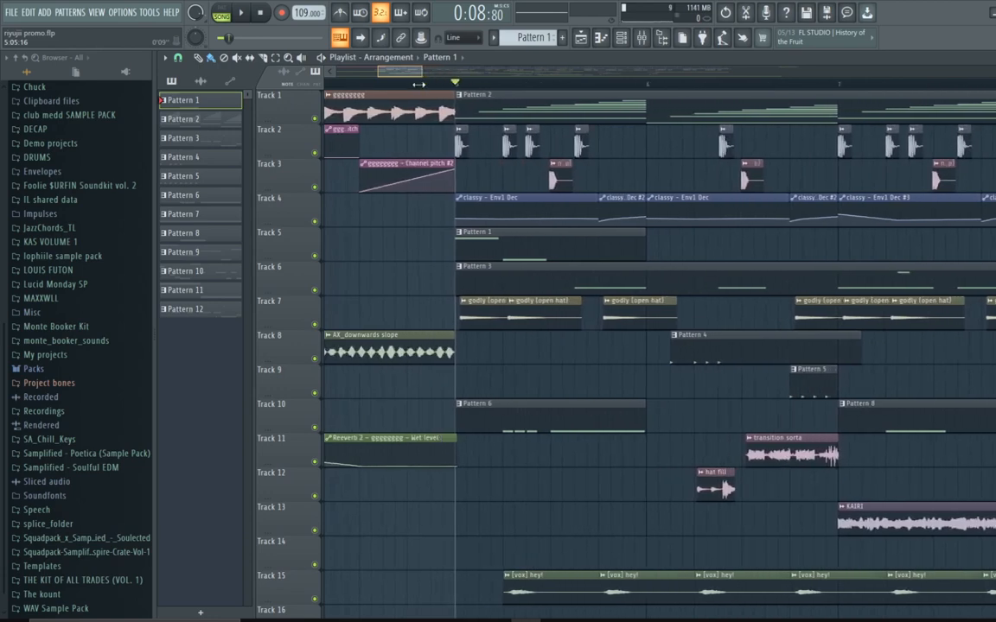
drag(419, 84, 412, 84)
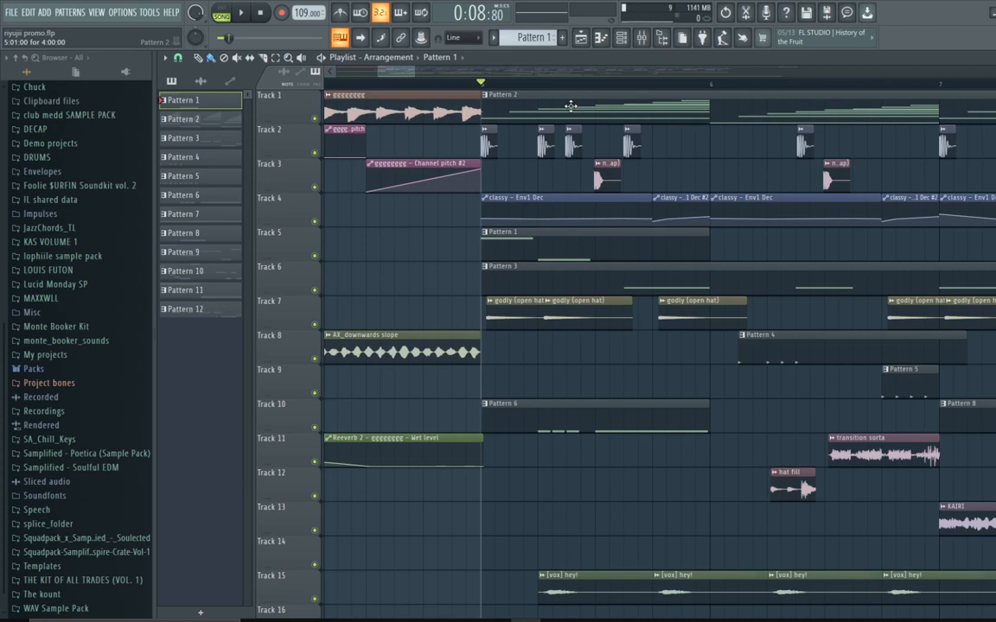
drag(415, 72, 434, 88)
scroll(434, 172, down, 1)
right_click(315, 289)
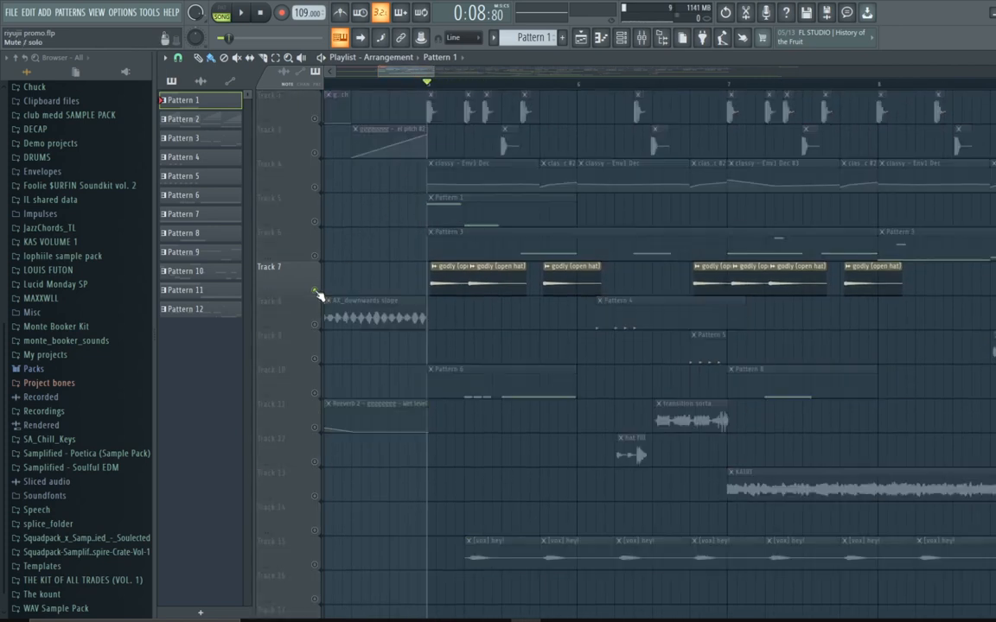
click(315, 394)
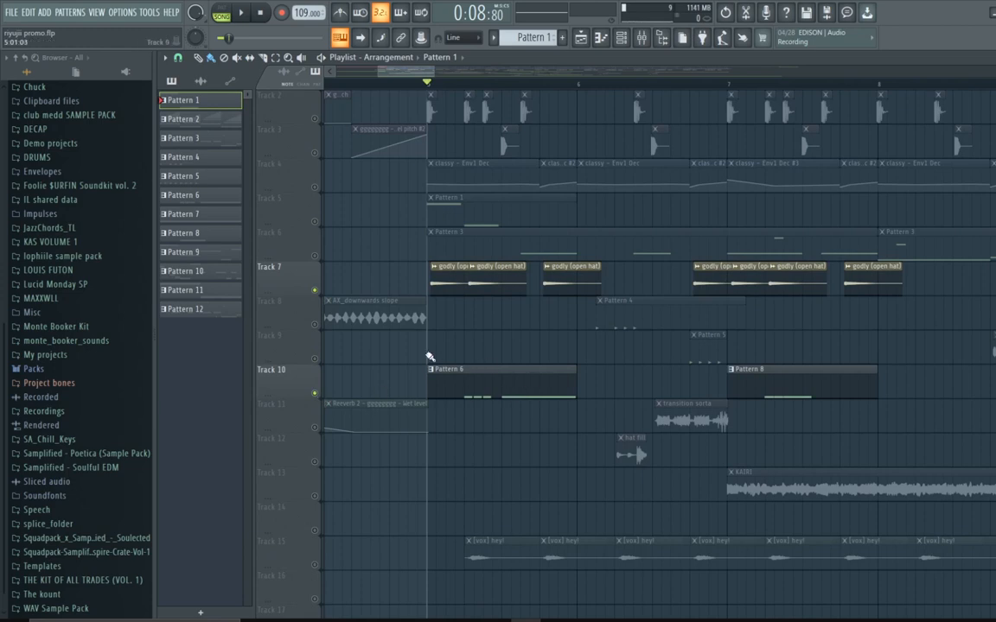
click(314, 325)
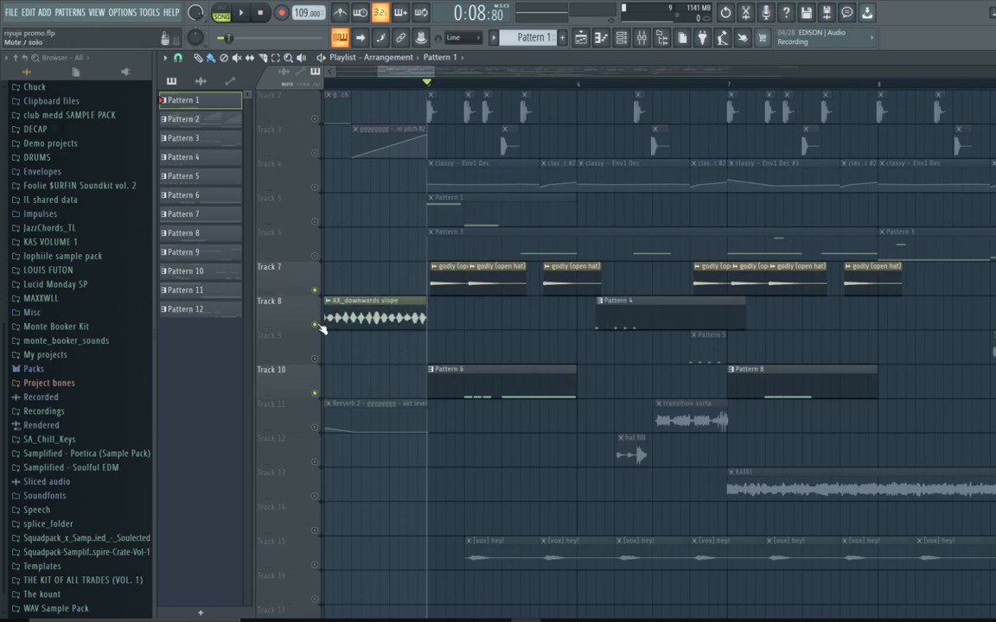
click(315, 462)
click(315, 427)
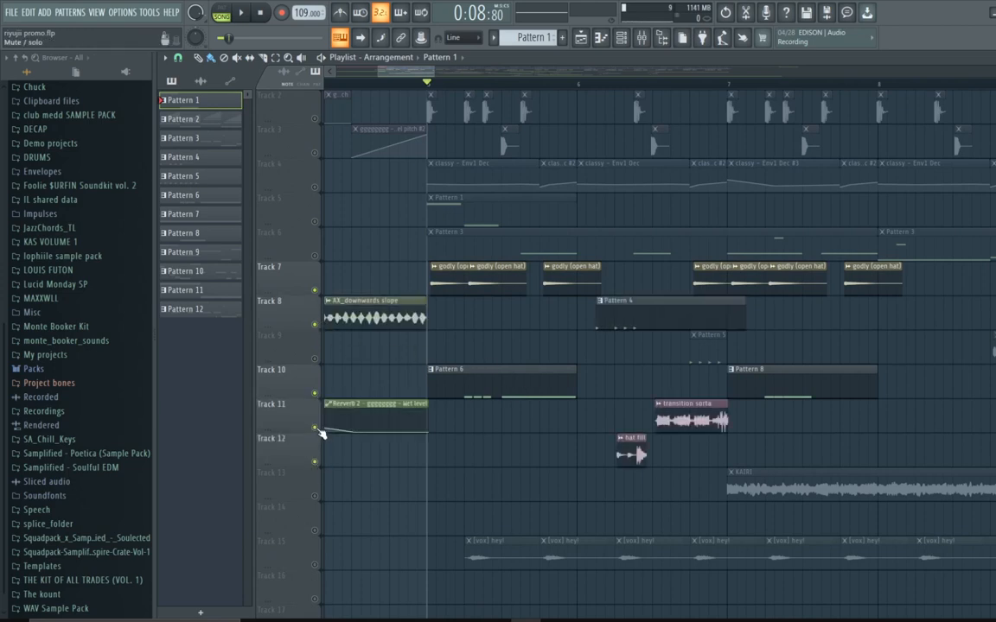
click(314, 358)
Step: Solo Track 15 on its own
scroll(445, 369, up, 1)
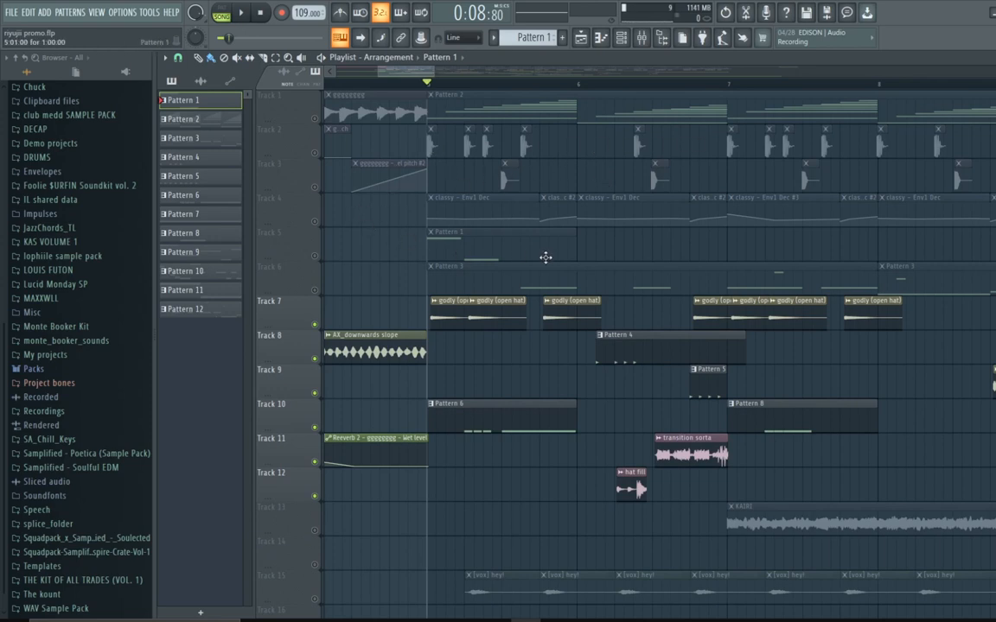
scroll(545, 257, down, 4)
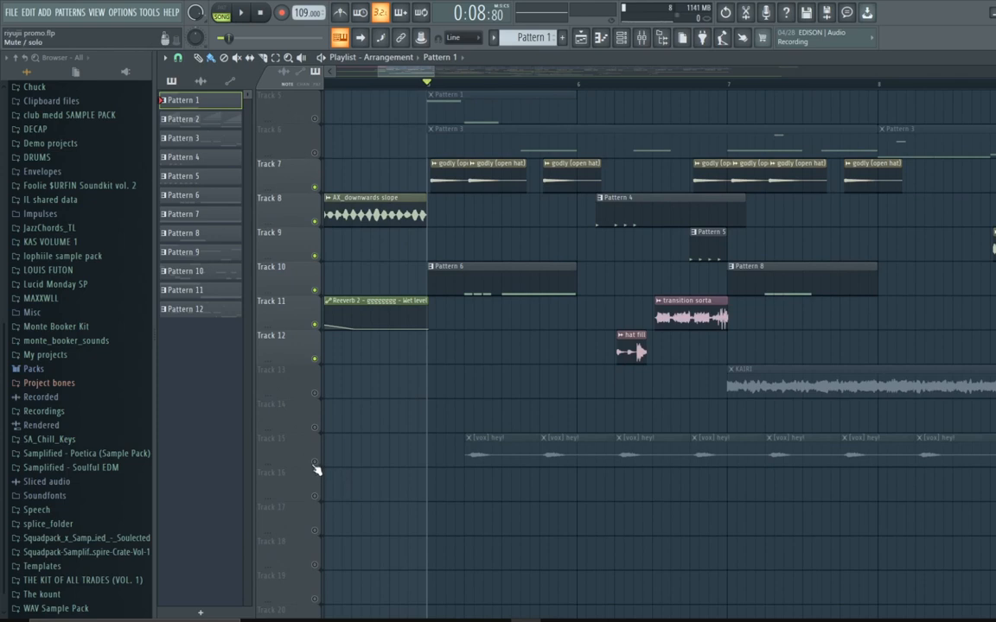
scroll(316, 470, up, 4)
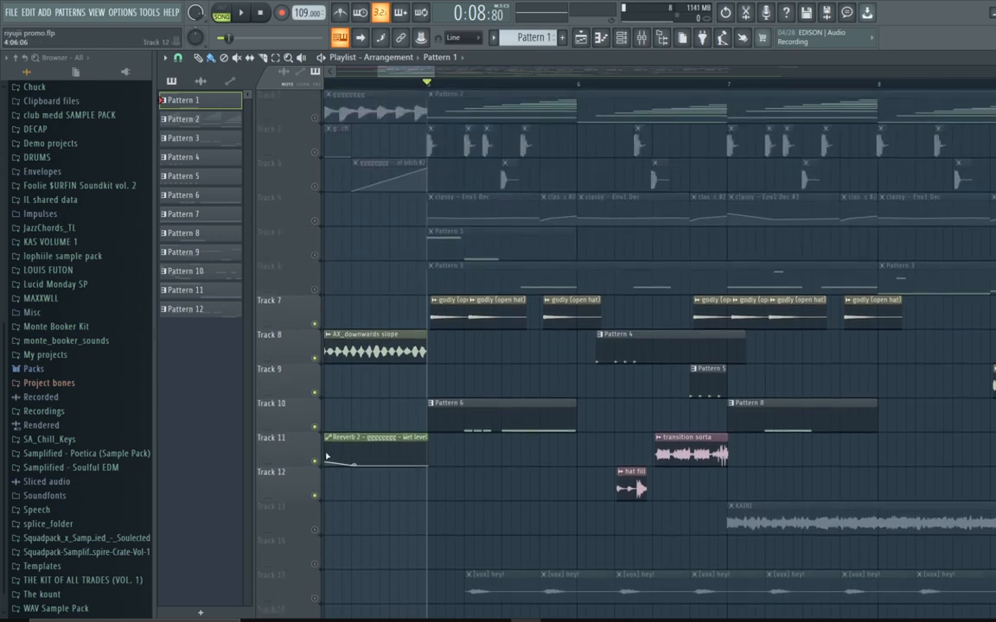
scroll(320, 531, down, 1)
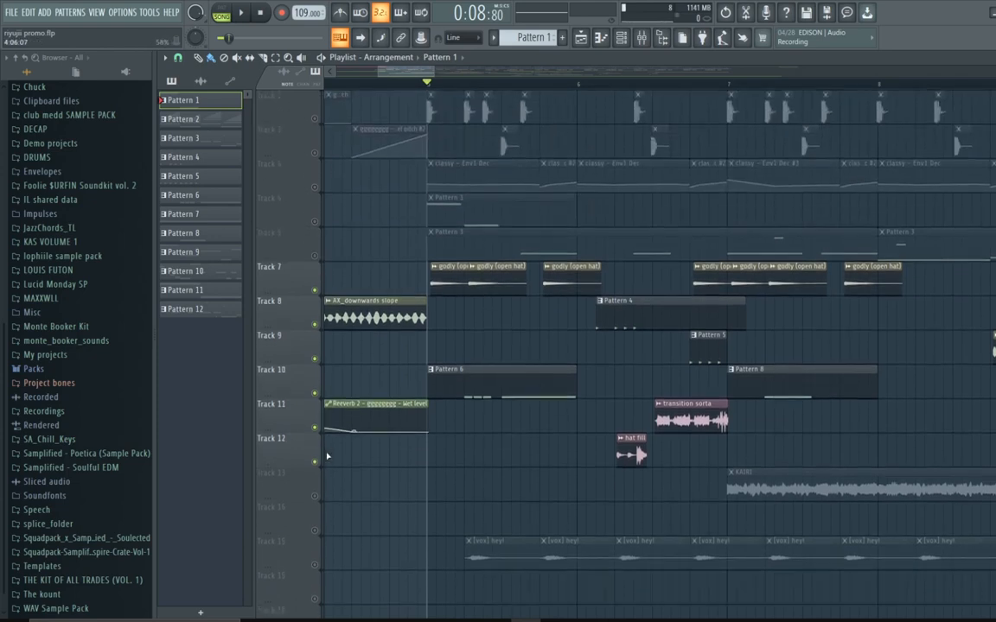
right_click(316, 567)
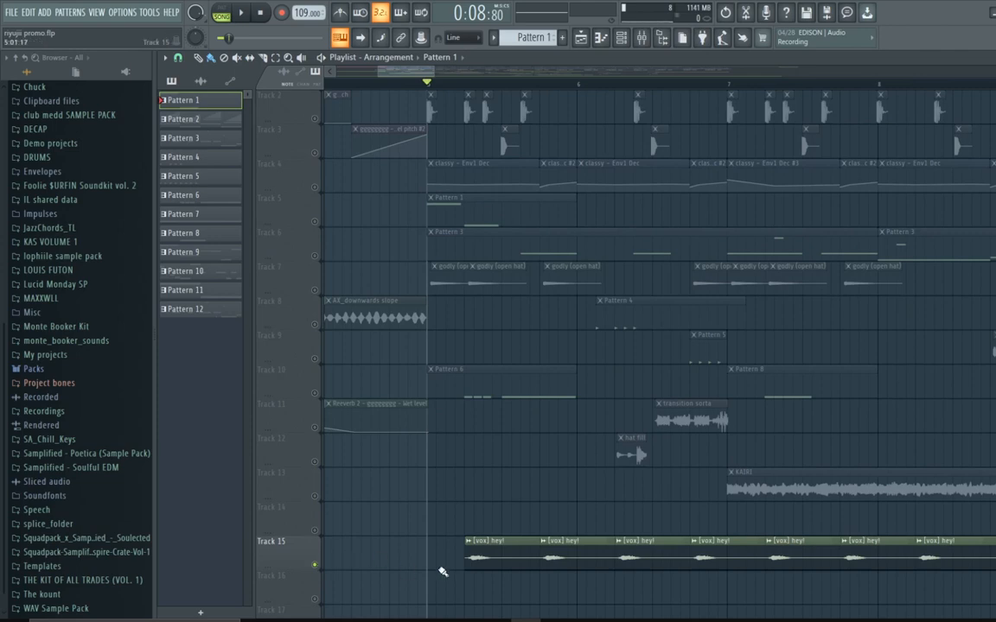
Step: Inspect the [vox] hey! sample's channel settings and the Fruity Reeverb 2 on its mixer insert
double_click(499, 543)
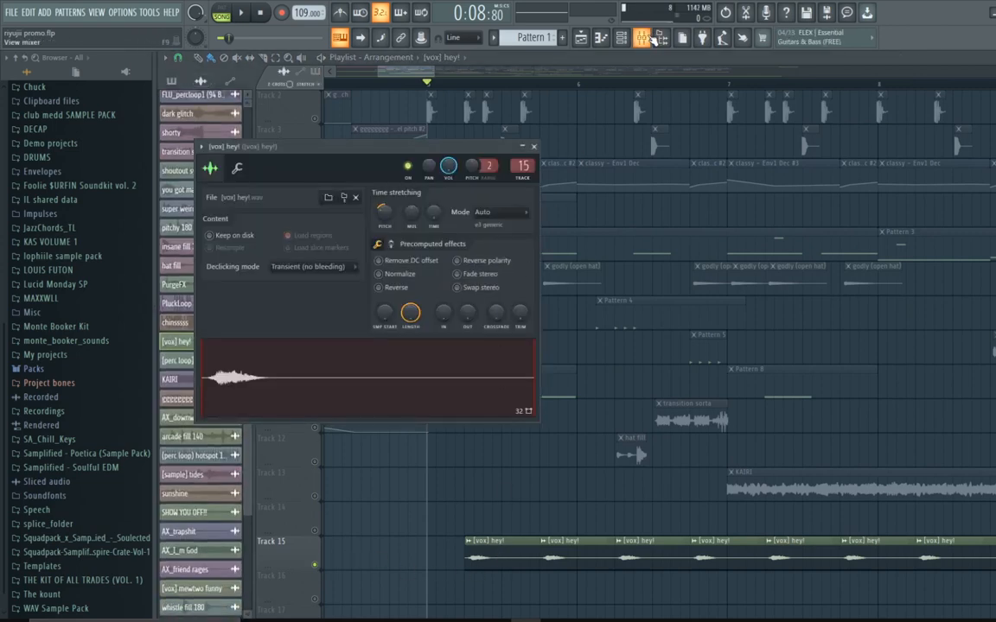
click(649, 37)
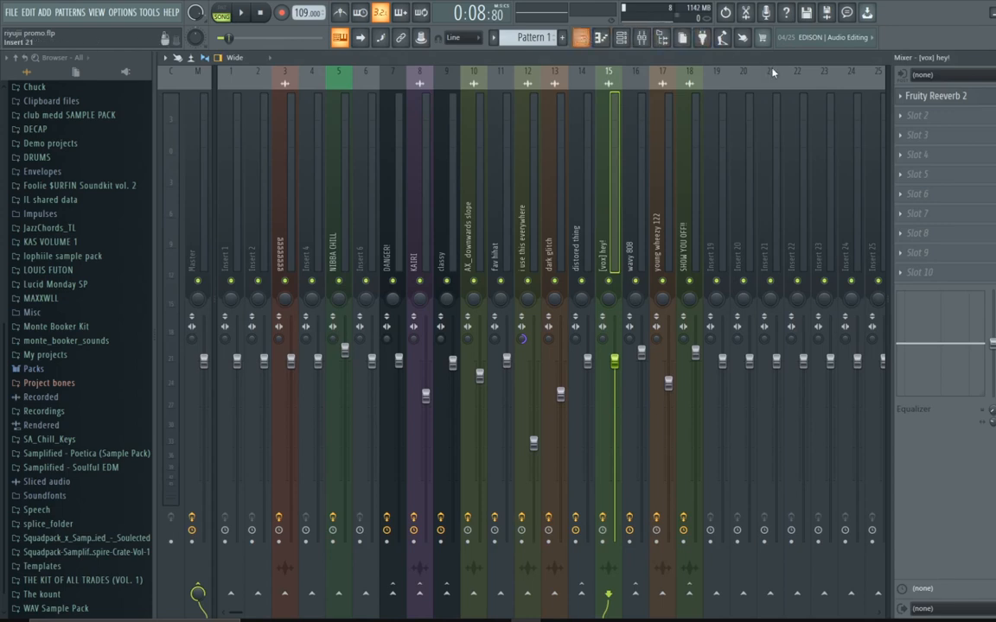
click(935, 95)
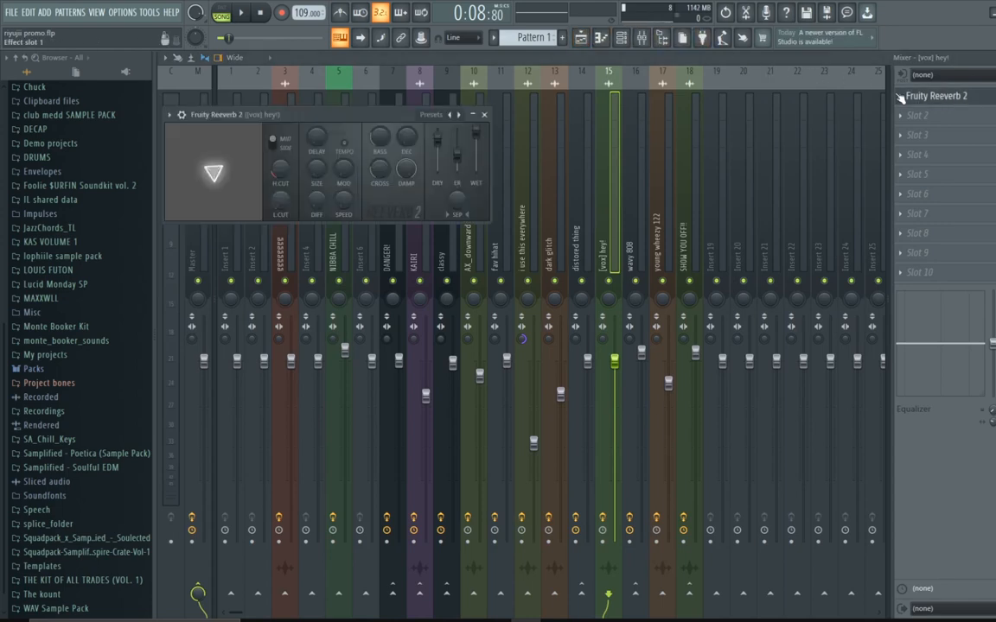
click(581, 39)
Step: Zoom the playlist around bar 5 and play the section with Tracks 10 and 15 enabled
scroll(571, 423, up, 2)
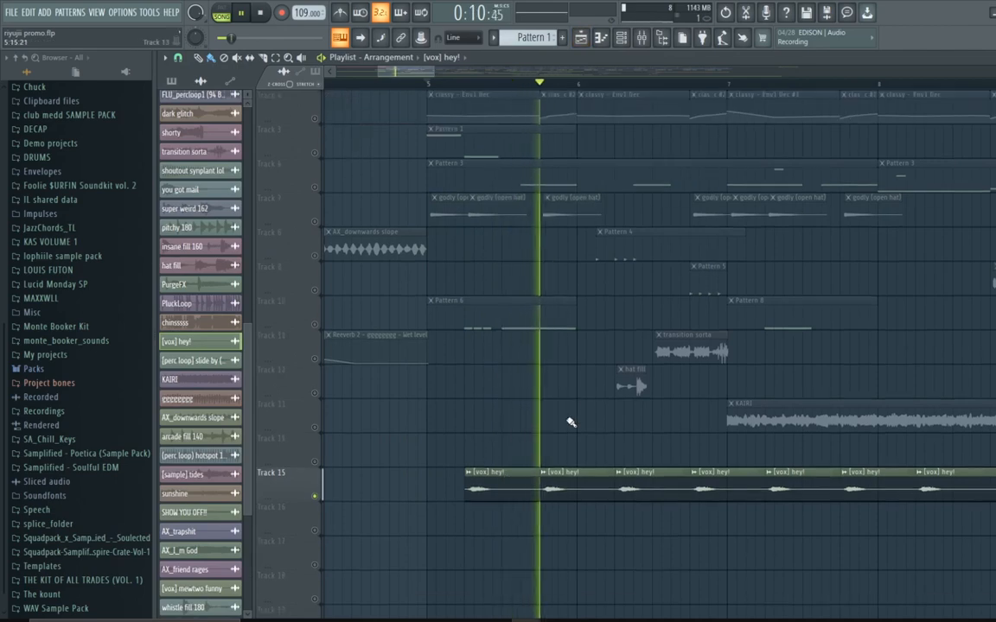
scroll(571, 423, down, 4)
key(space)
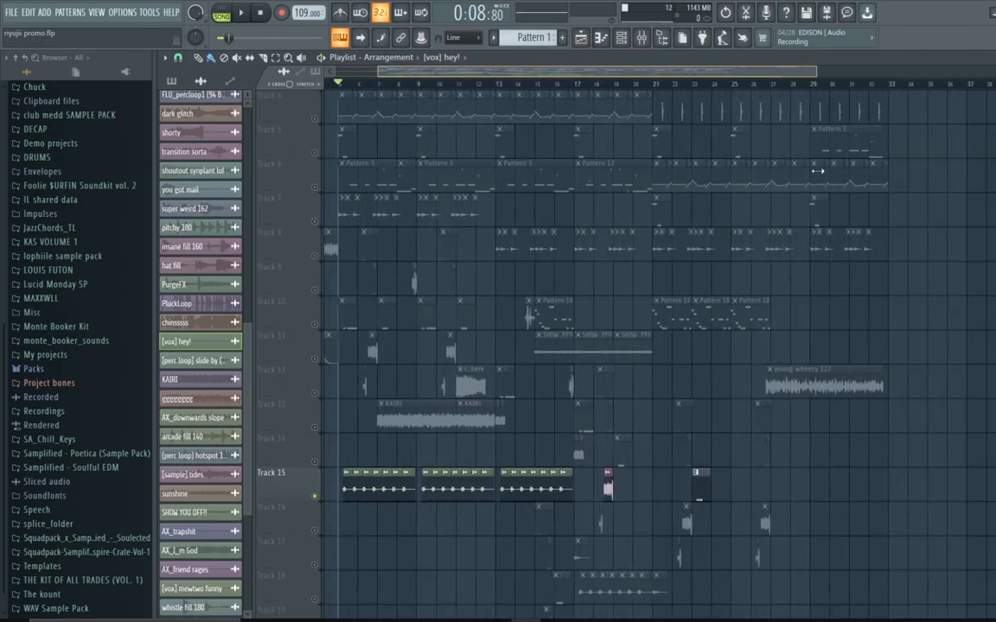
scroll(969, 211, down, 4)
scroll(774, 203, up, 5)
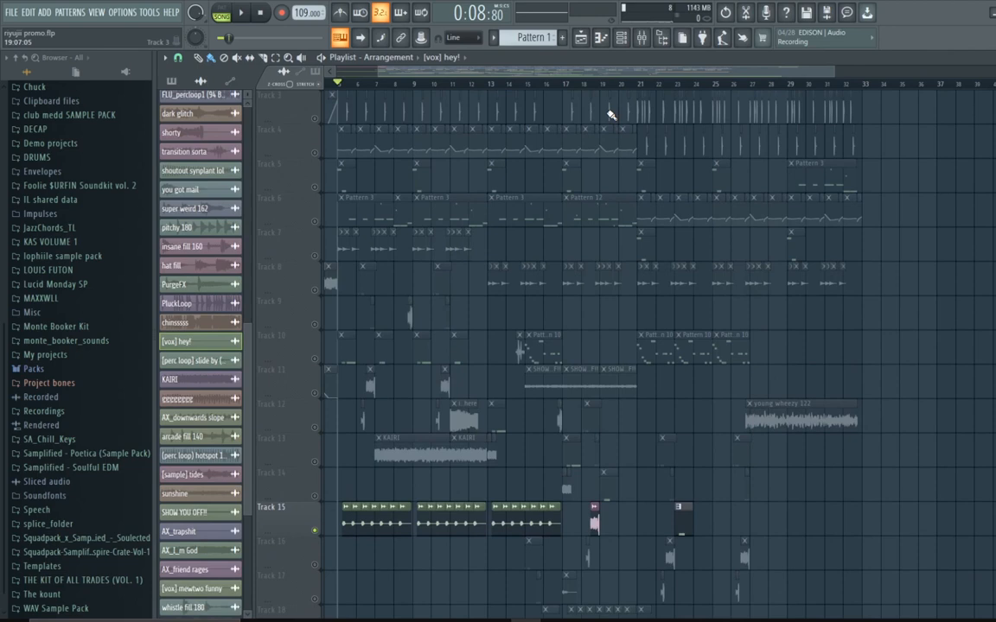
scroll(610, 117, down, 4)
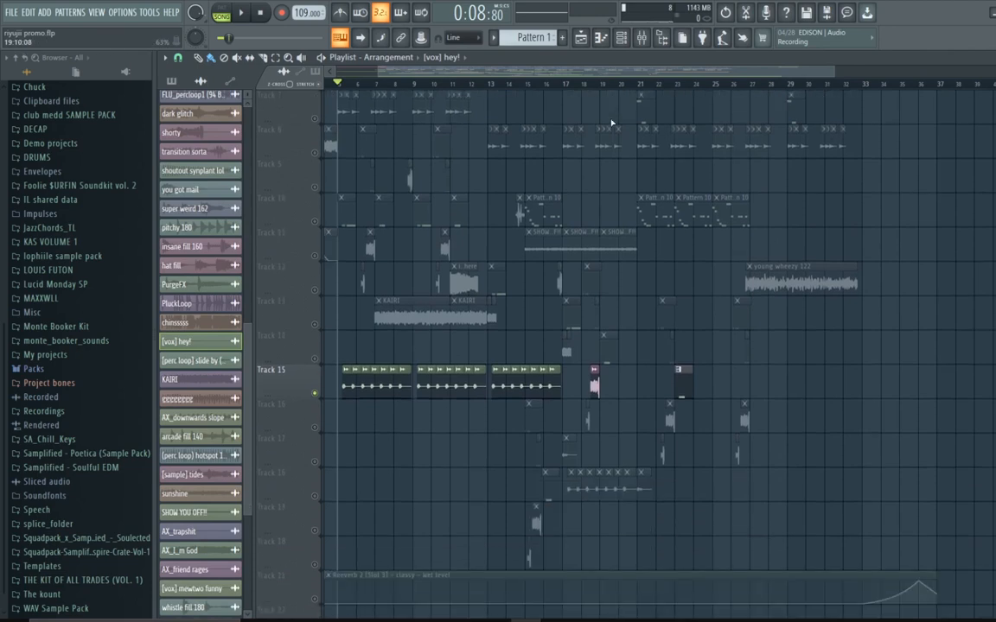
drag(836, 66, 358, 206)
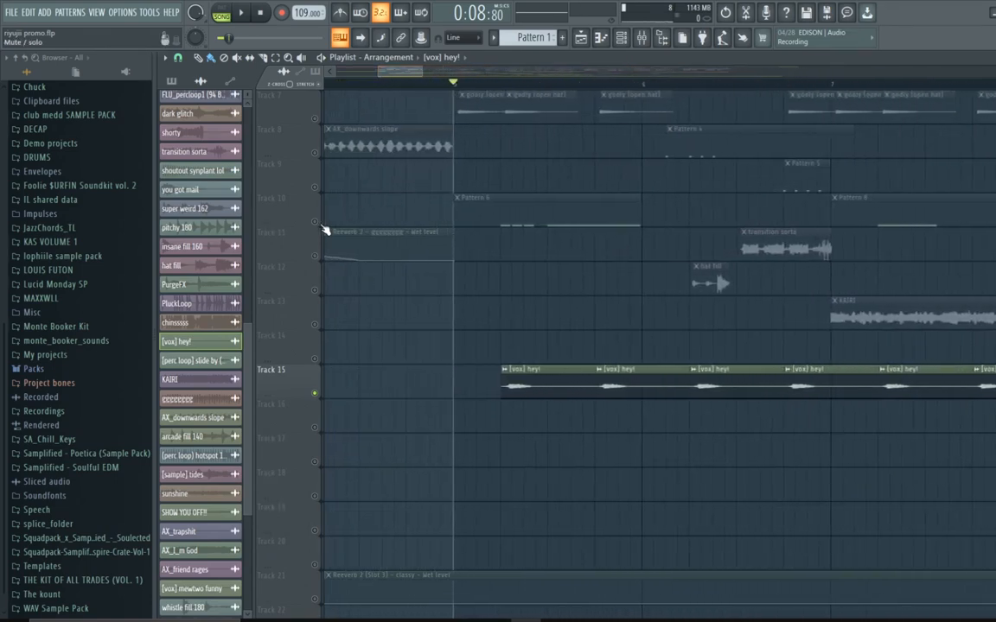
scroll(321, 226, up, 4)
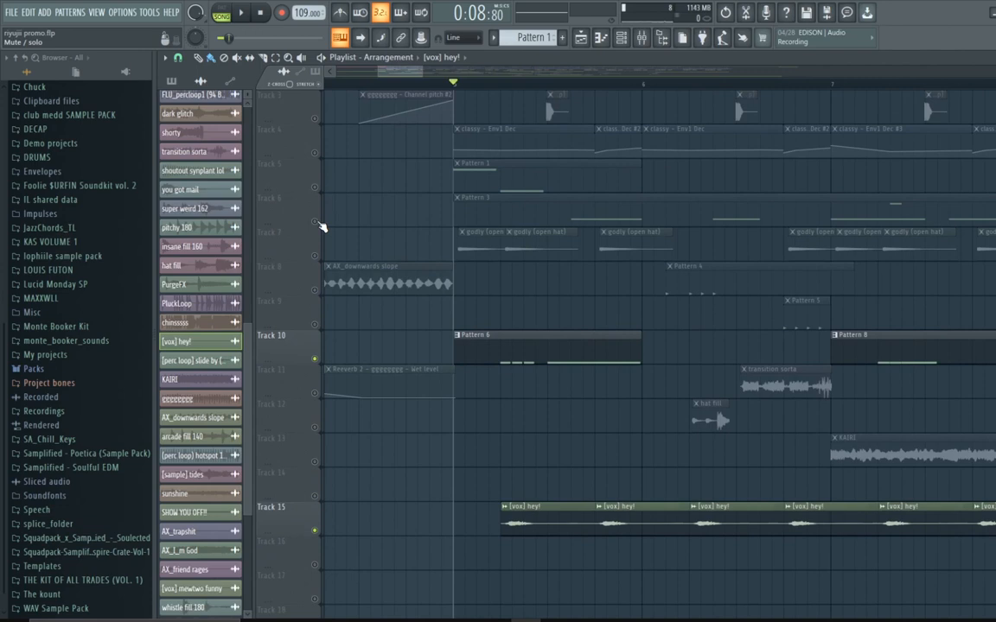
key(space)
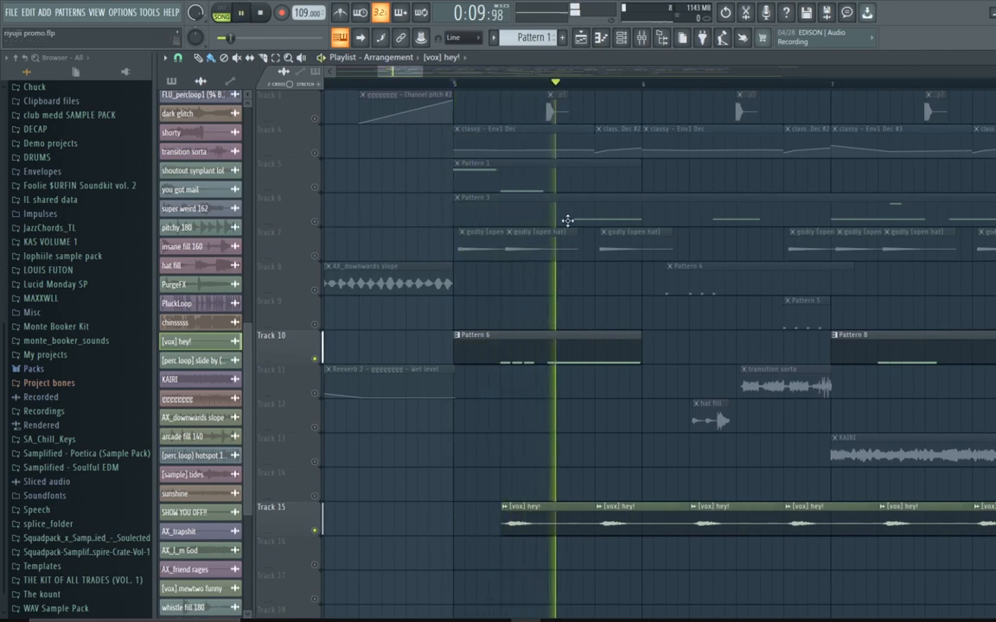
Step: Mute Track 15 during playback, stop, and move the playhead back near bar 5
click(315, 531)
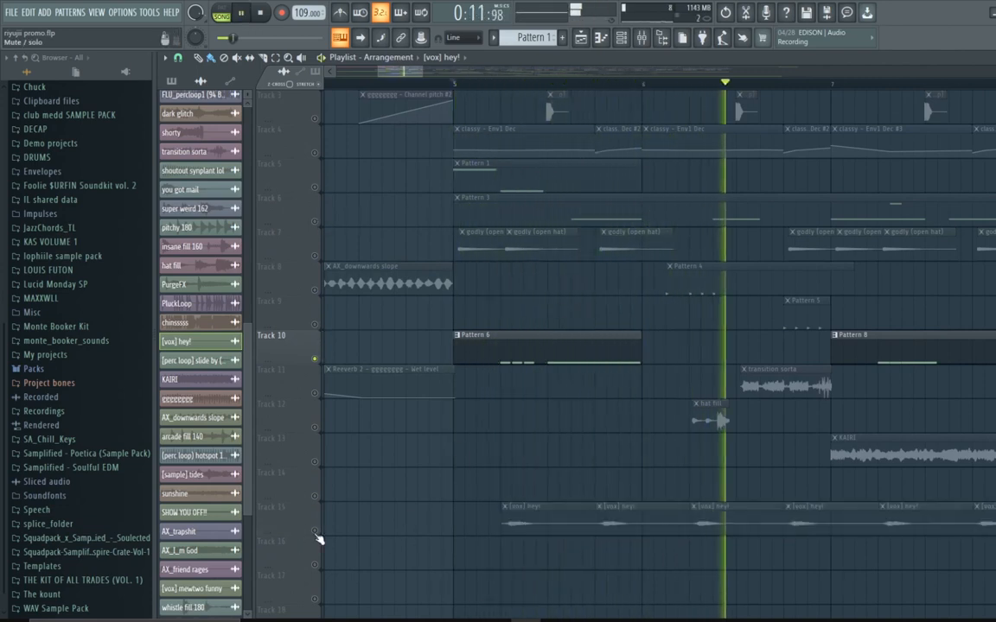
key(space)
click(549, 85)
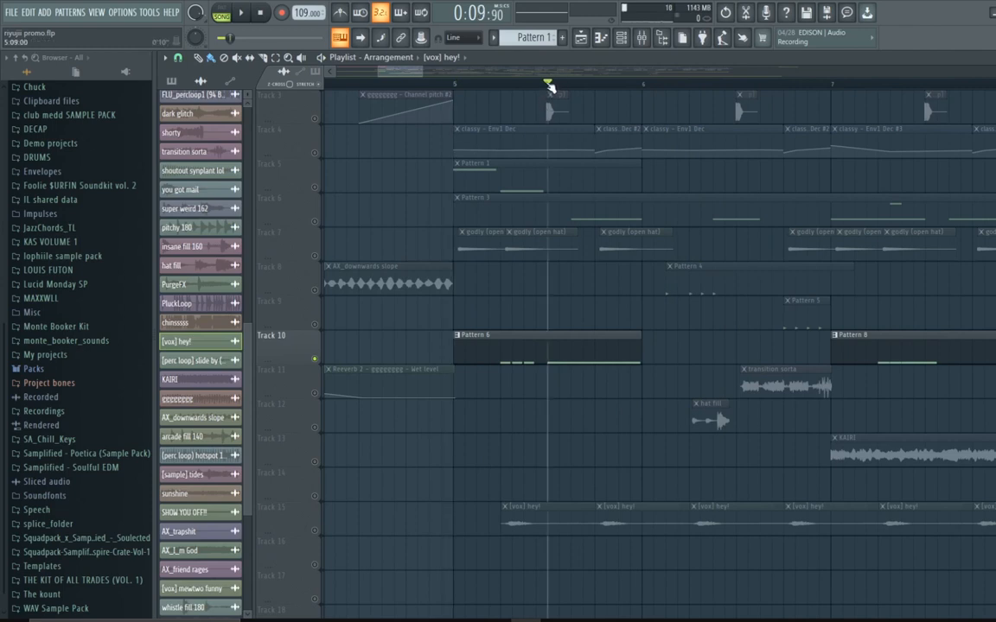
Step: Open the mixer and close the Fruity Reeverb 2 window on the vox insert
click(993, 58)
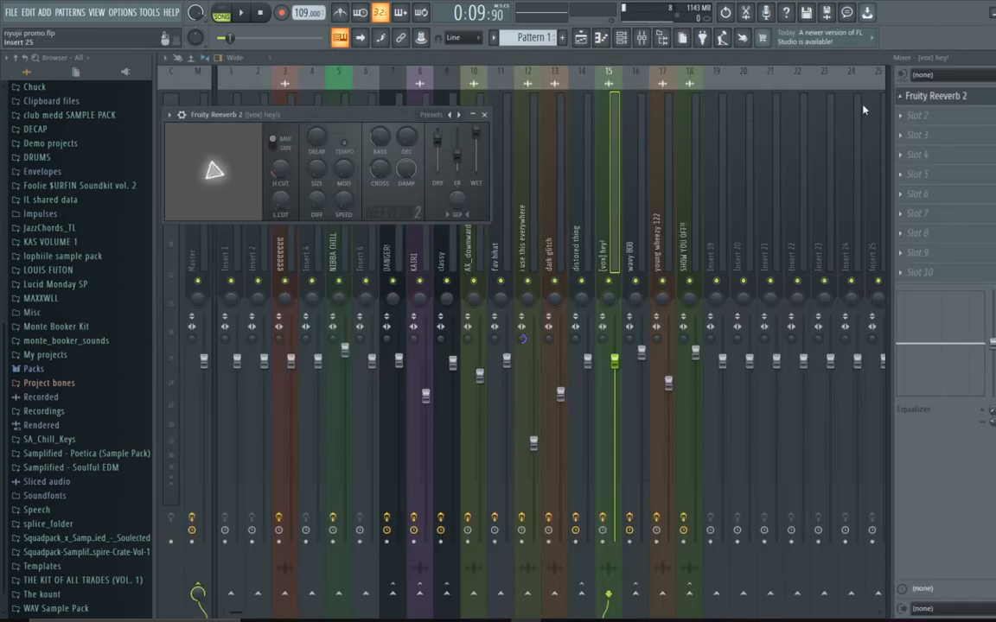
click(487, 115)
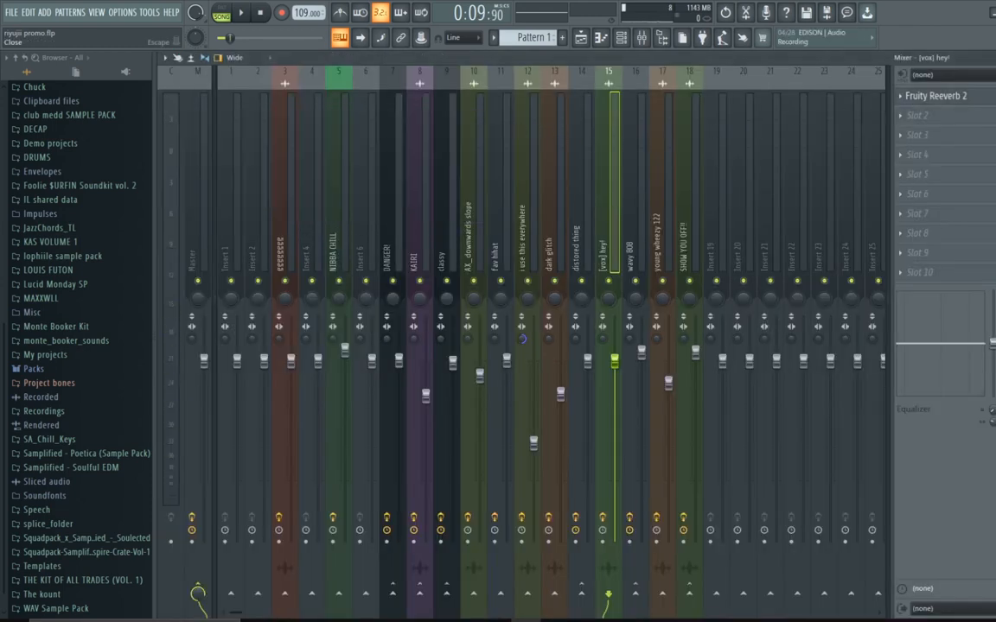
click(993, 57)
Step: Open the channel rack and set its group filter to Unsorted
click(533, 148)
click(361, 121)
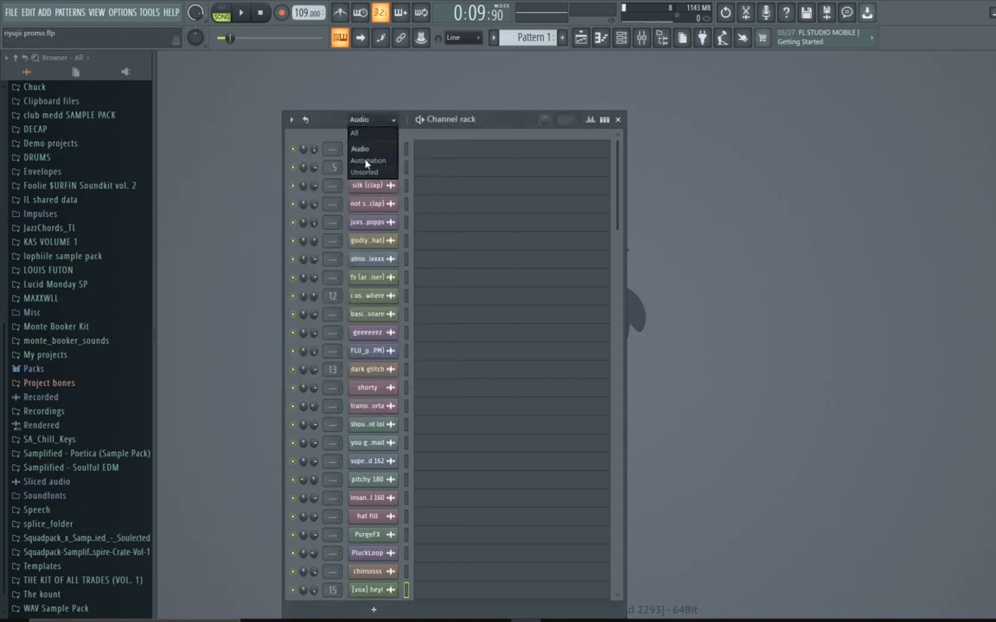
click(366, 161)
click(581, 37)
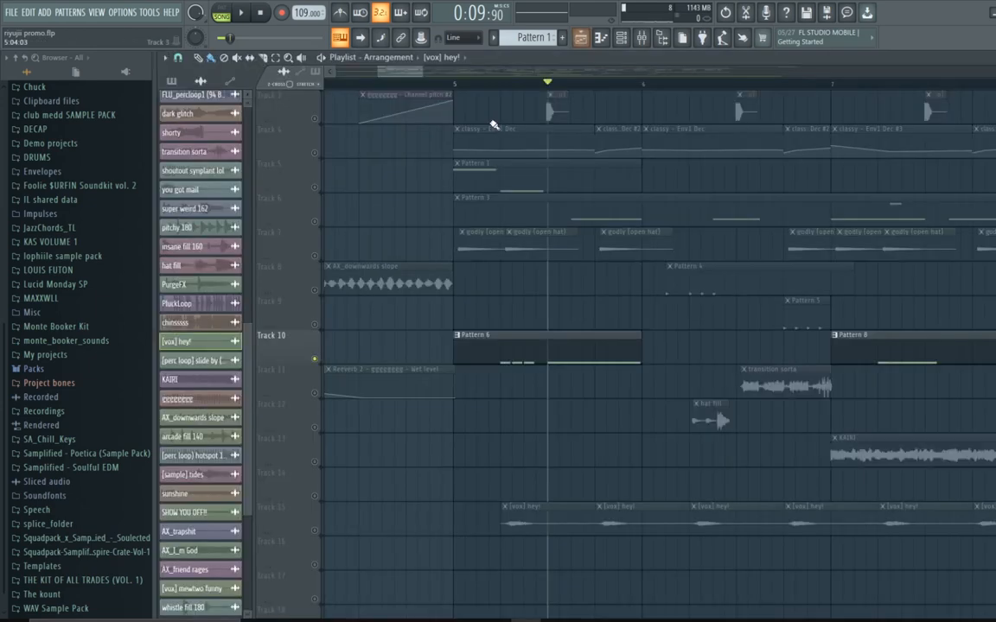
Step: Play the arrangement briefly from just after bar 5 with Track 10 soloed
drag(498, 87, 503, 88)
key(space)
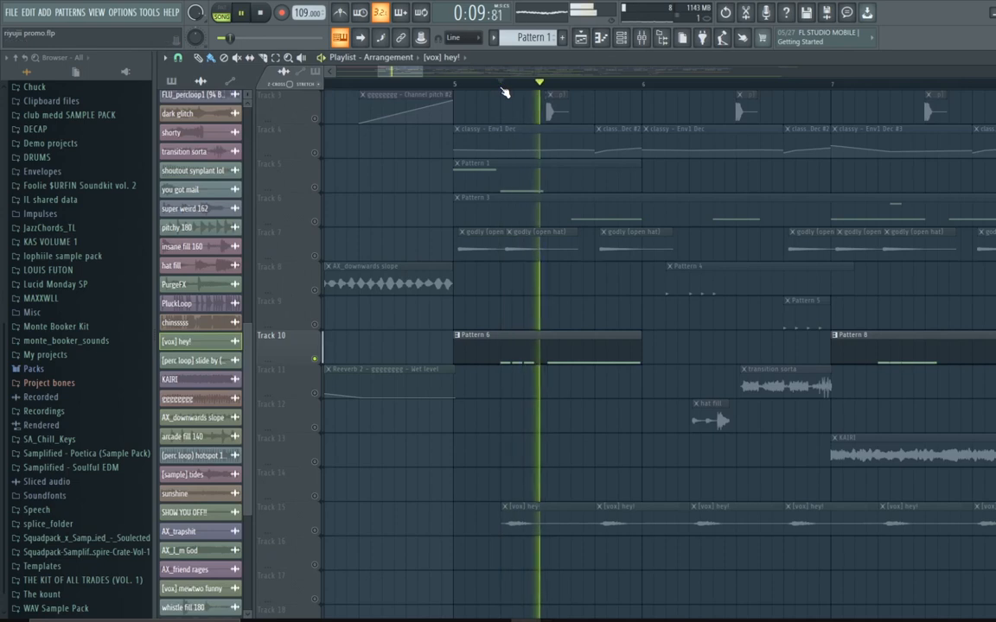
key(space)
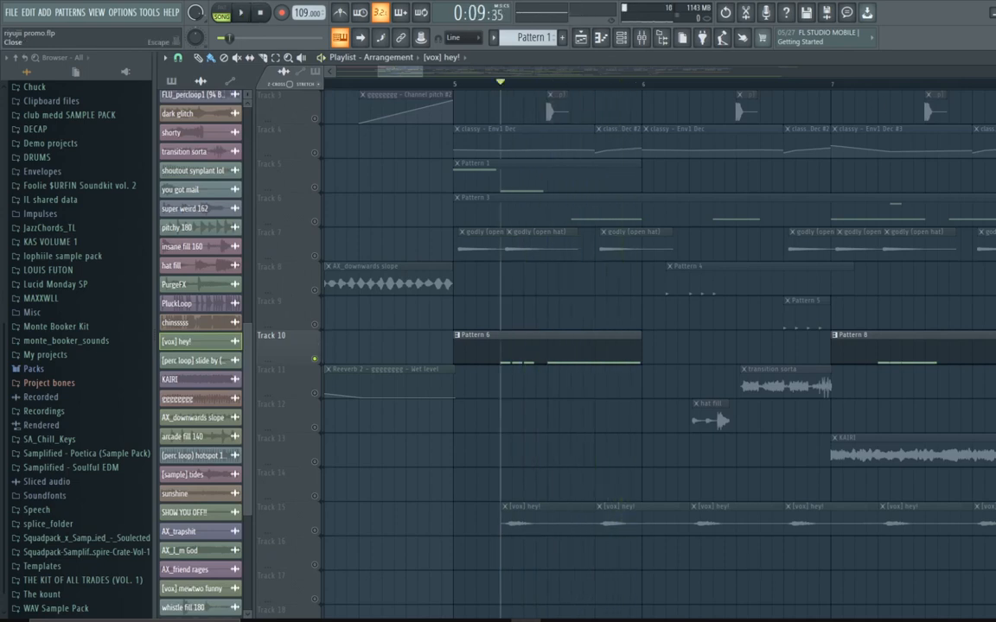
key(Escape)
Step: Switch to Pattern 6 and inspect the impact channel's settings in the channel rack
drag(530, 39, 530, 17)
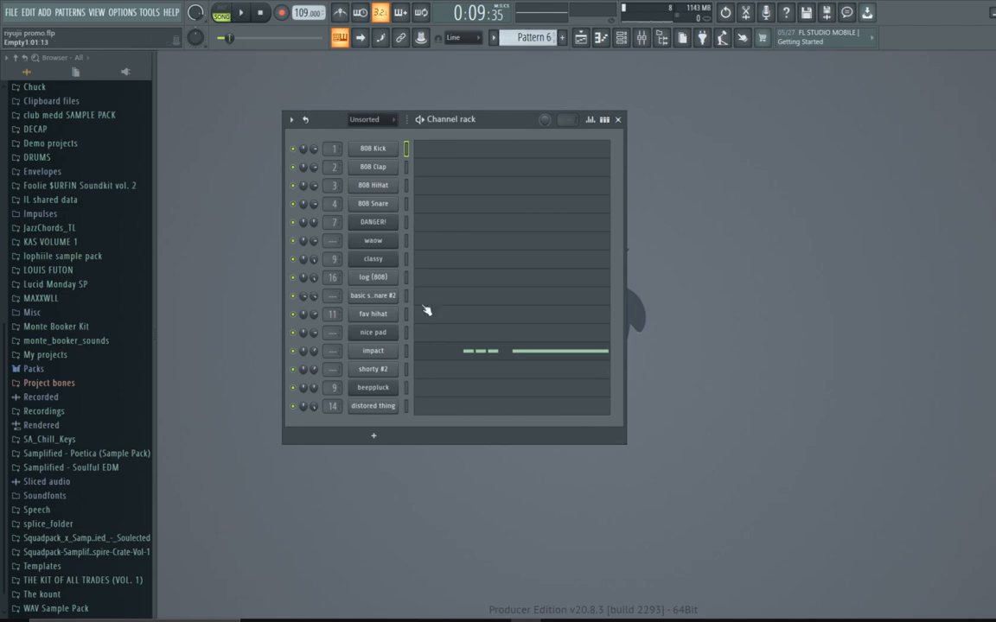
click(381, 350)
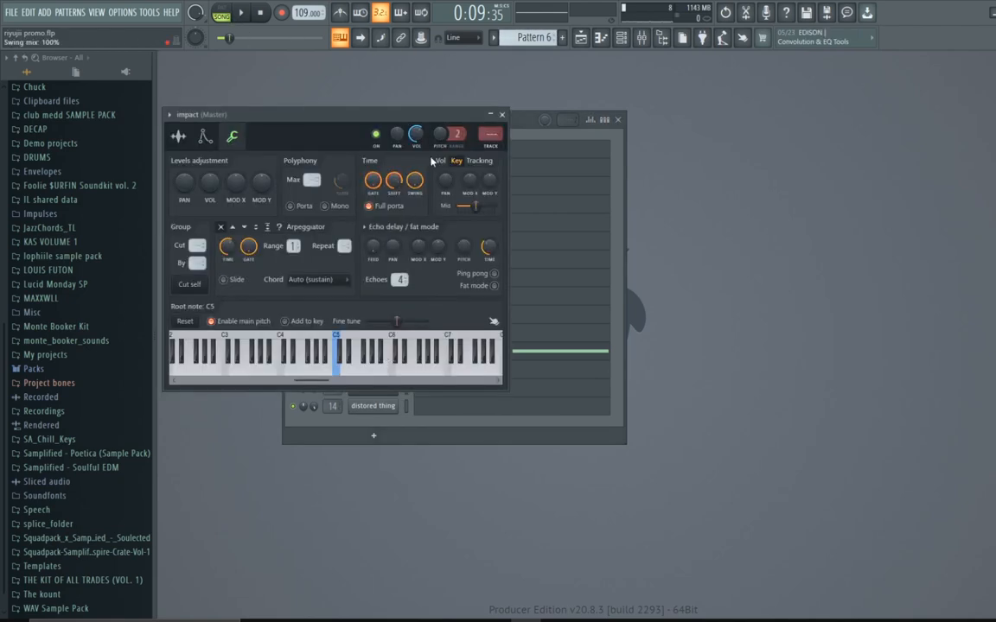
click(501, 114)
key(F5)
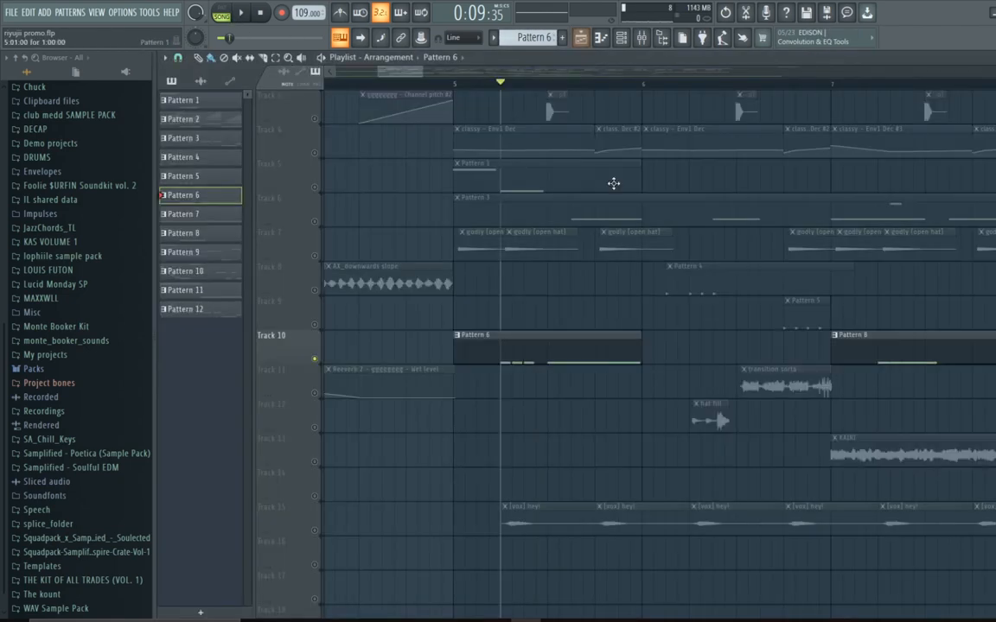
Step: Enable Track 7 alongside Track 10 and play the arrangement from bar 5
click(319, 259)
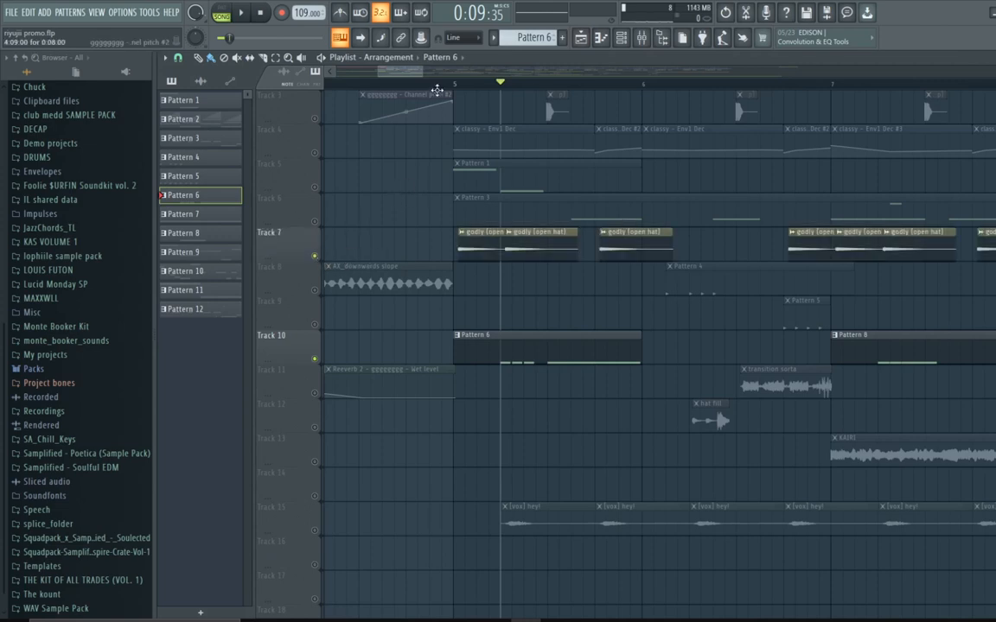
click(455, 84)
key(space)
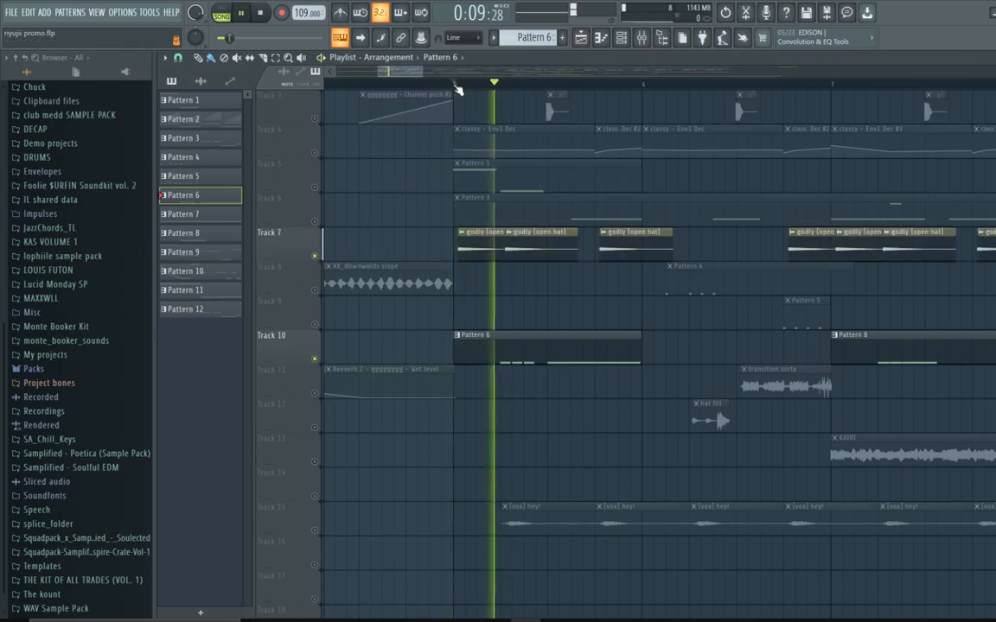
key(space)
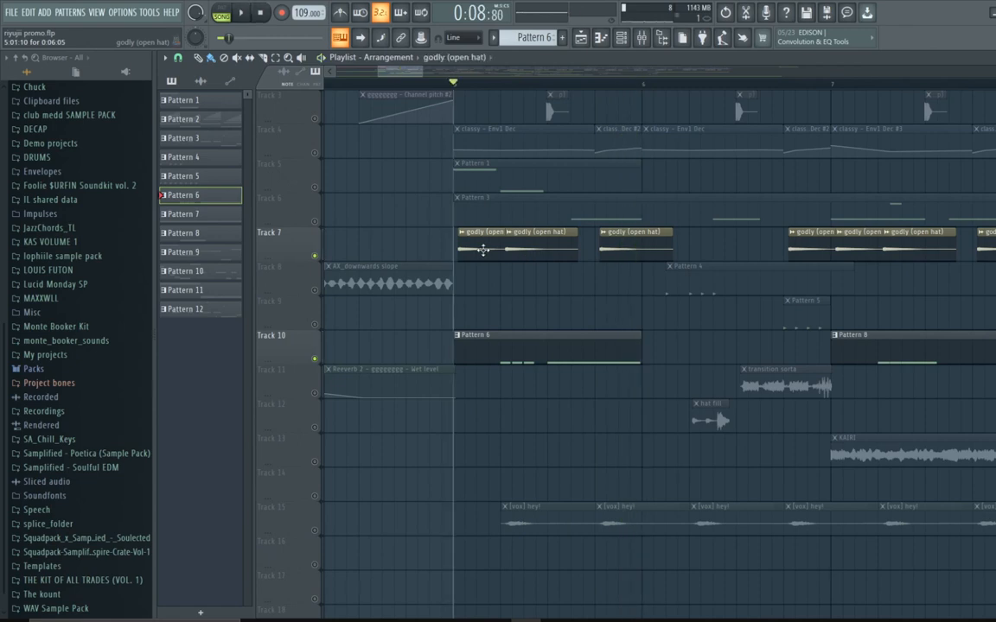
Step: Select the godly (open hat) clip's channel on Track 7 and play the soloed tracks briefly
double_click(482, 249)
click(582, 195)
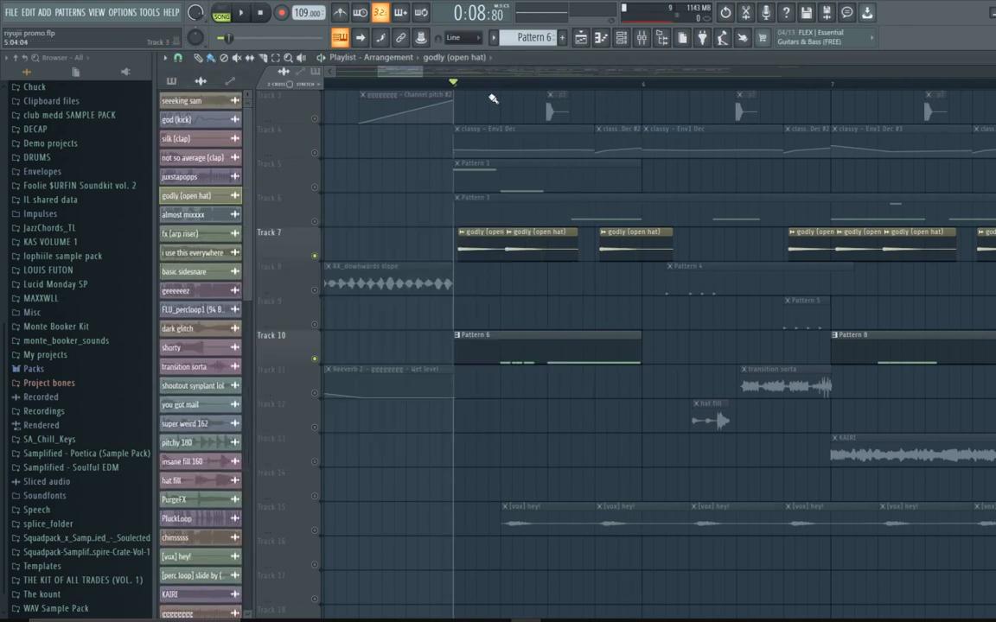
key(space)
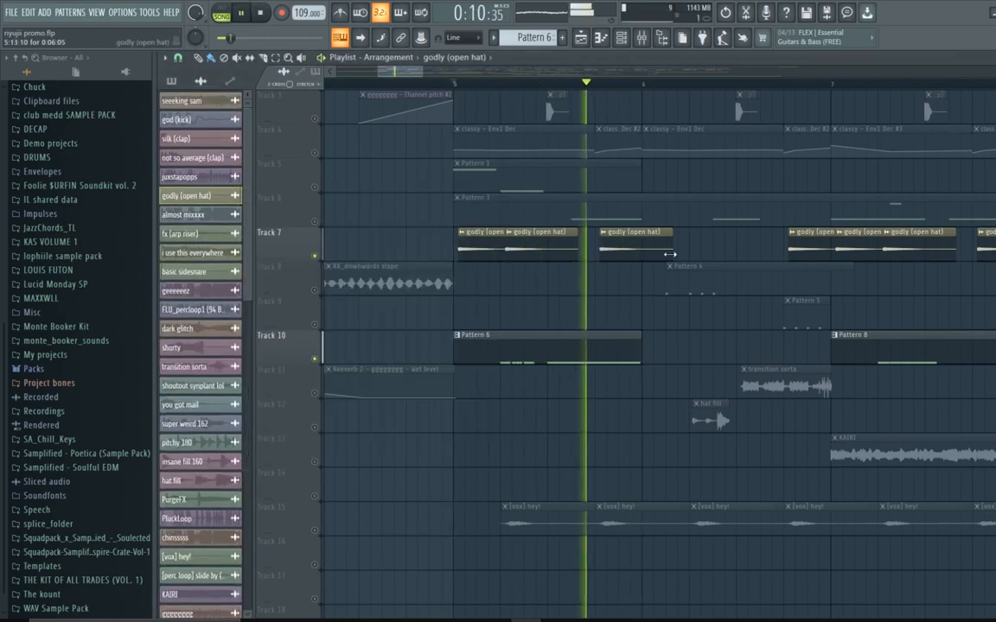
key(space)
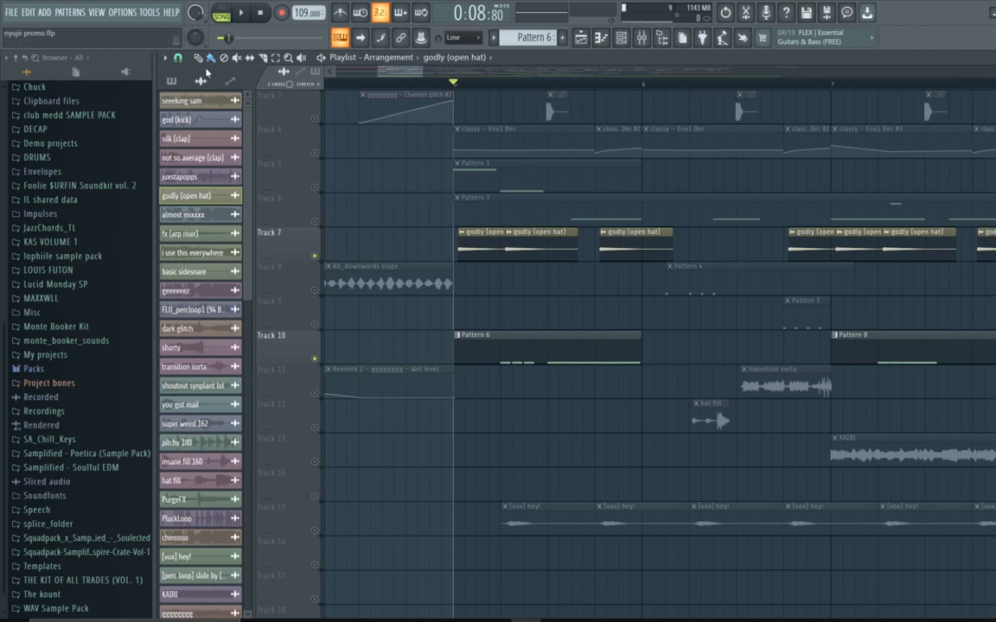
Step: Set the playlist's snap setting to Step
click(178, 57)
click(191, 117)
click(178, 57)
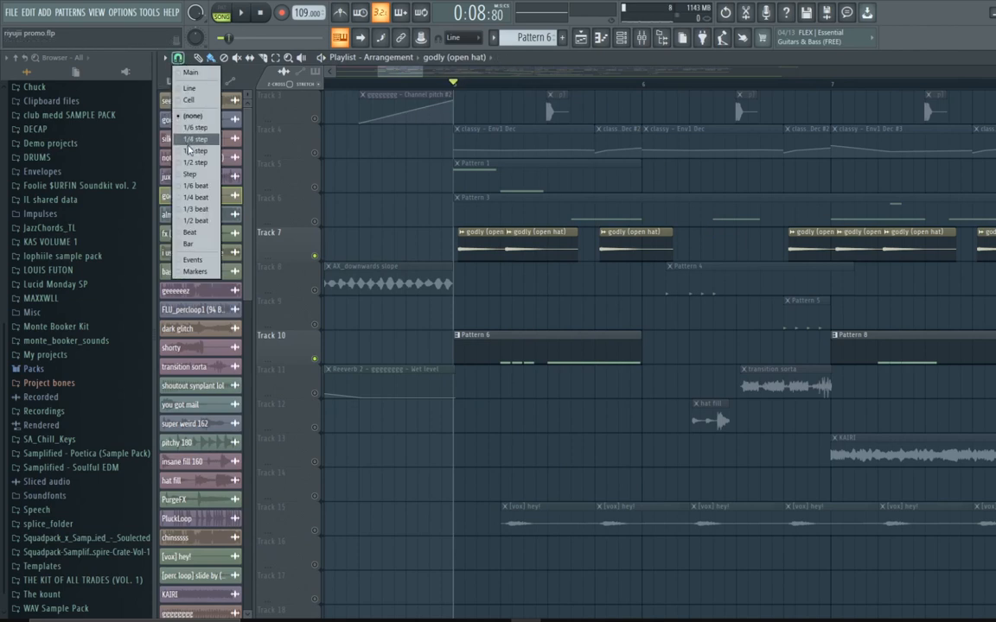
click(191, 175)
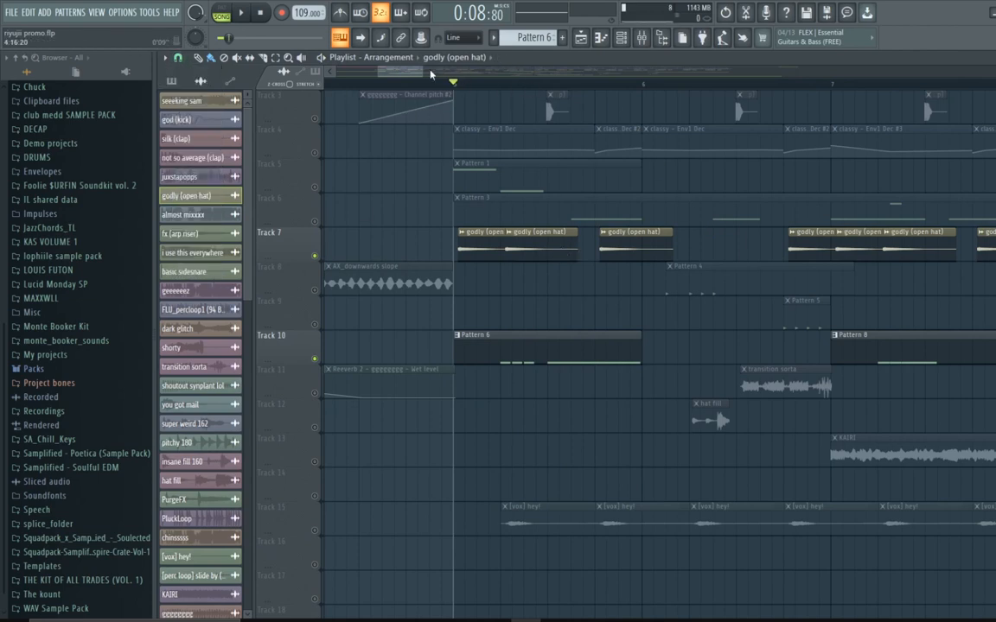
Step: Enable Tracks 8, 9 and 11 alongside Tracks 7 and 10, then unsolo to re-enable all tracks
drag(431, 73, 451, 232)
click(320, 291)
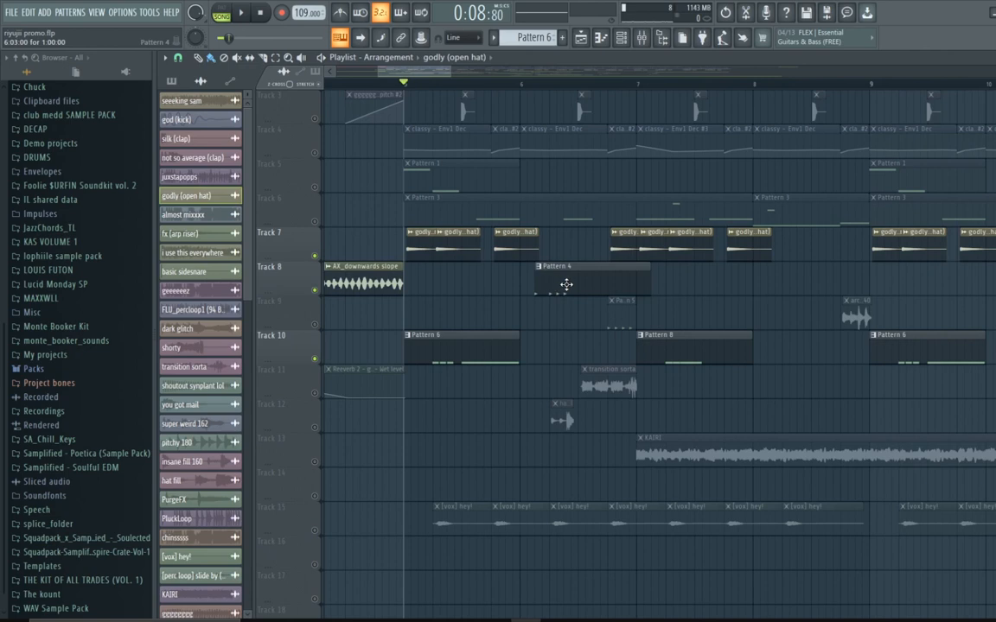
click(317, 326)
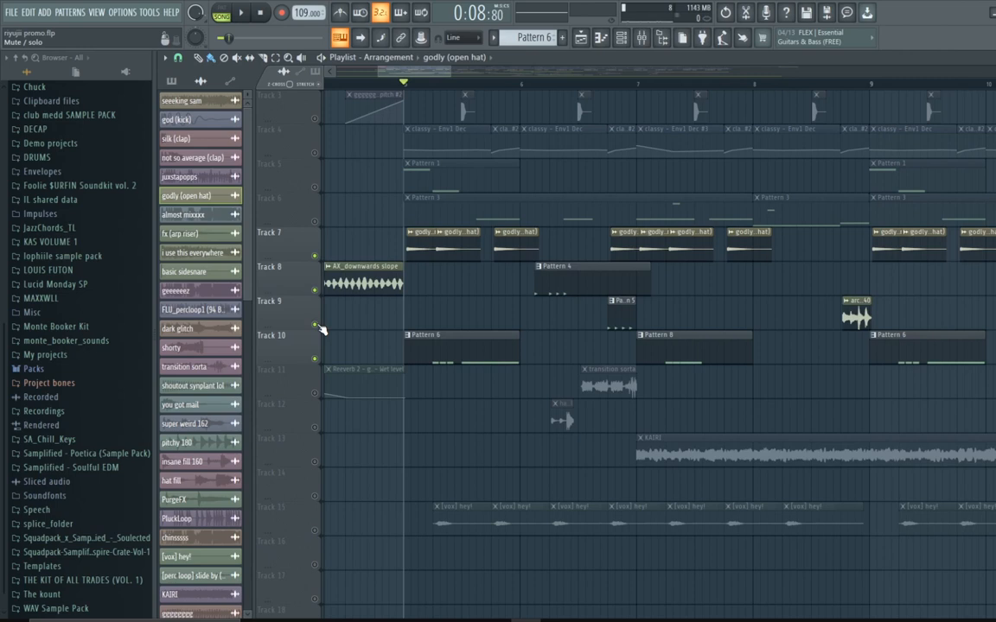
click(315, 395)
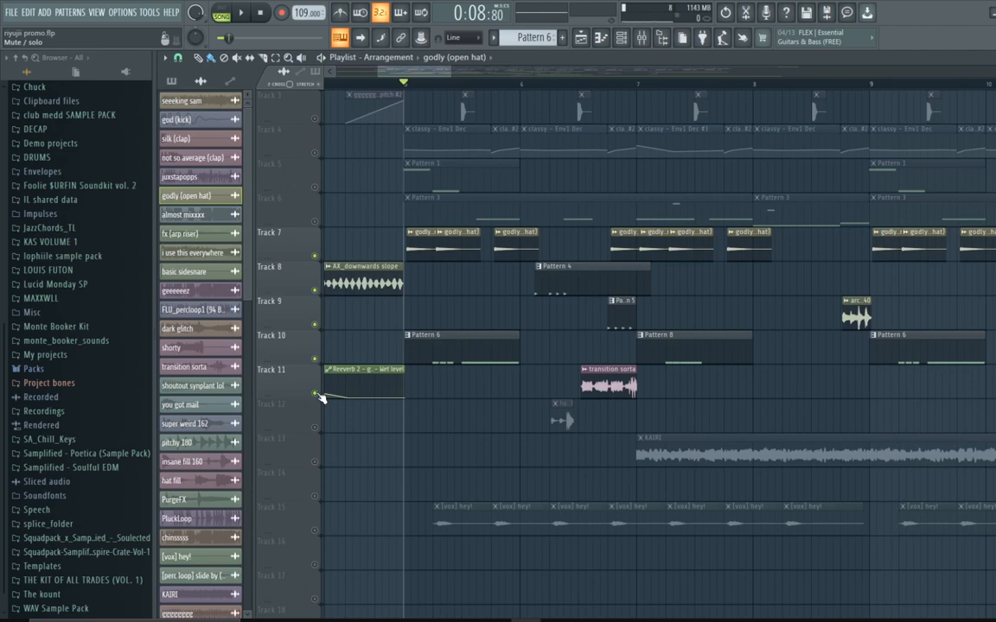
right_click(316, 395)
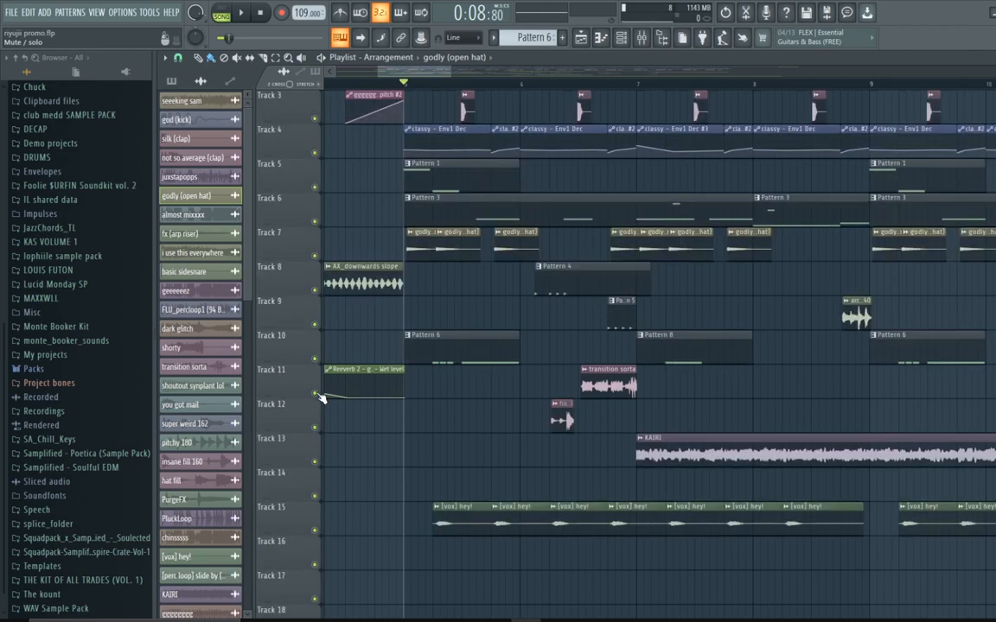
Step: Move the playhead to bar 6 and solo Track 8 on its own
click(521, 83)
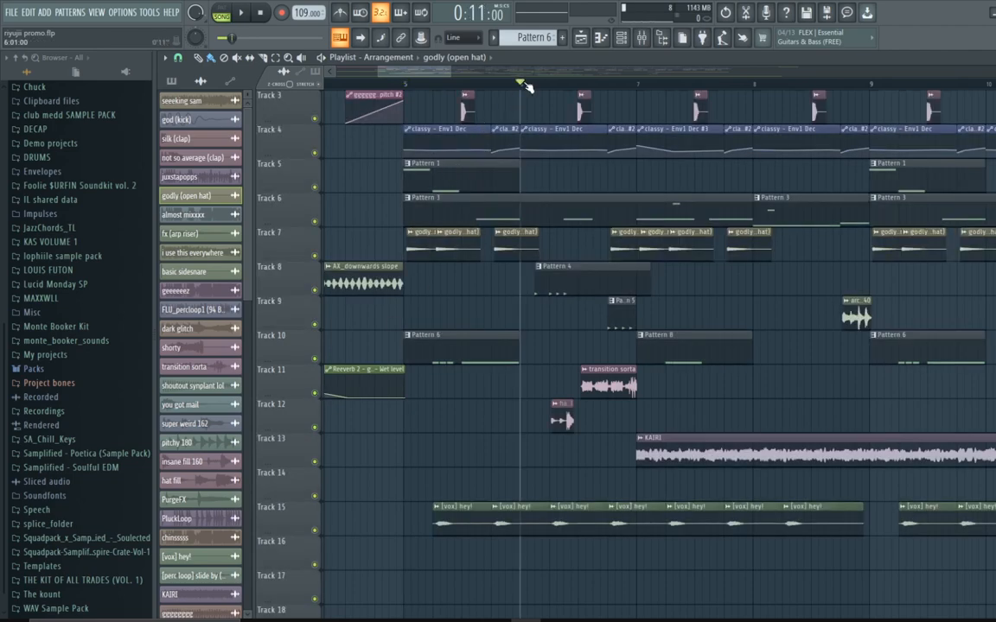
right_click(317, 291)
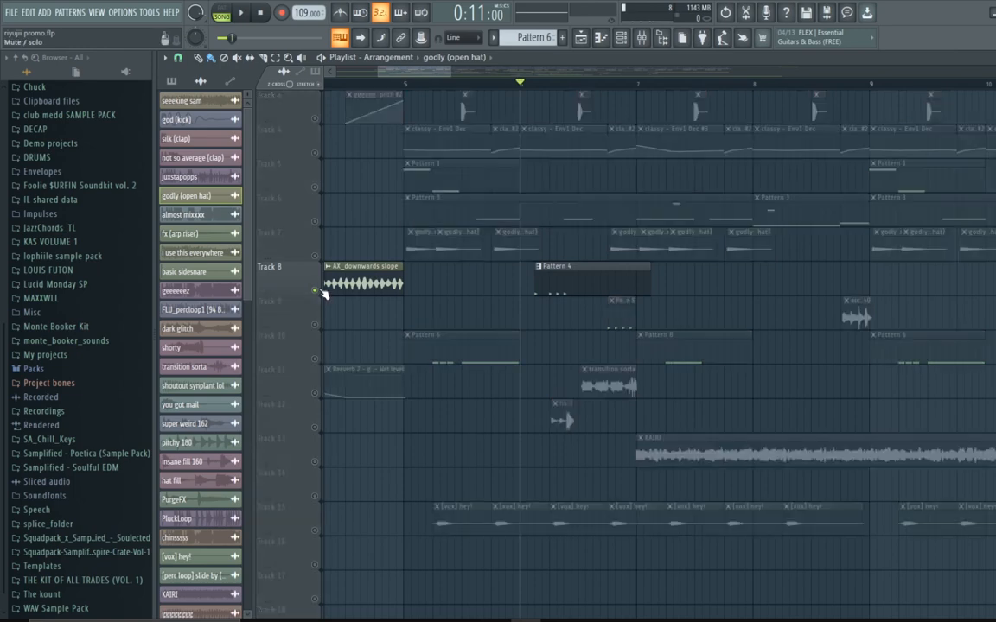
Step: Enable Track 9 alongside the soloed Track 8, play the two tracks briefly, and stop near bar 6
click(315, 325)
key(space)
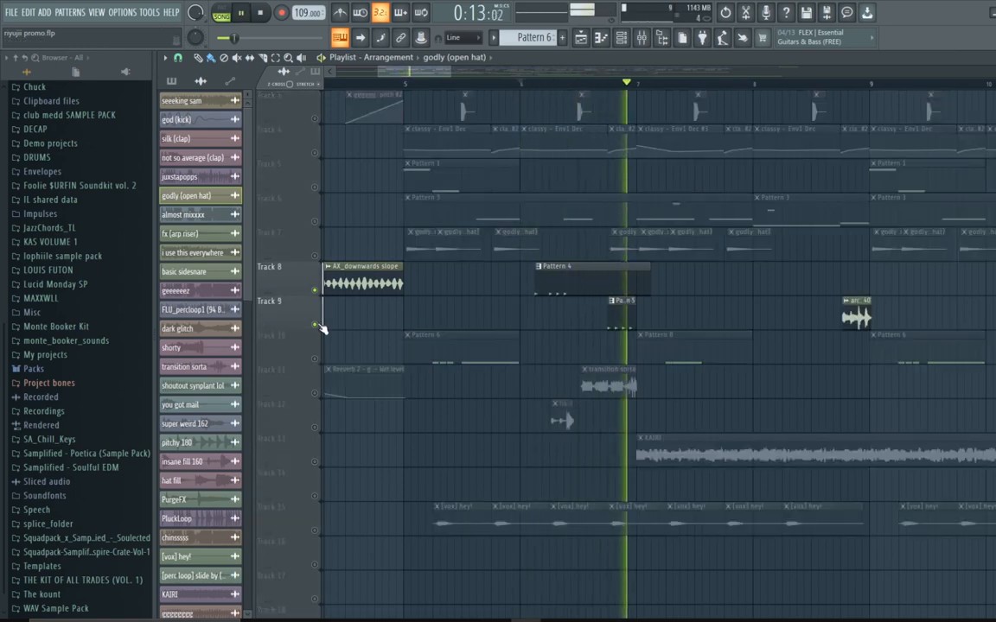
click(534, 84)
key(space)
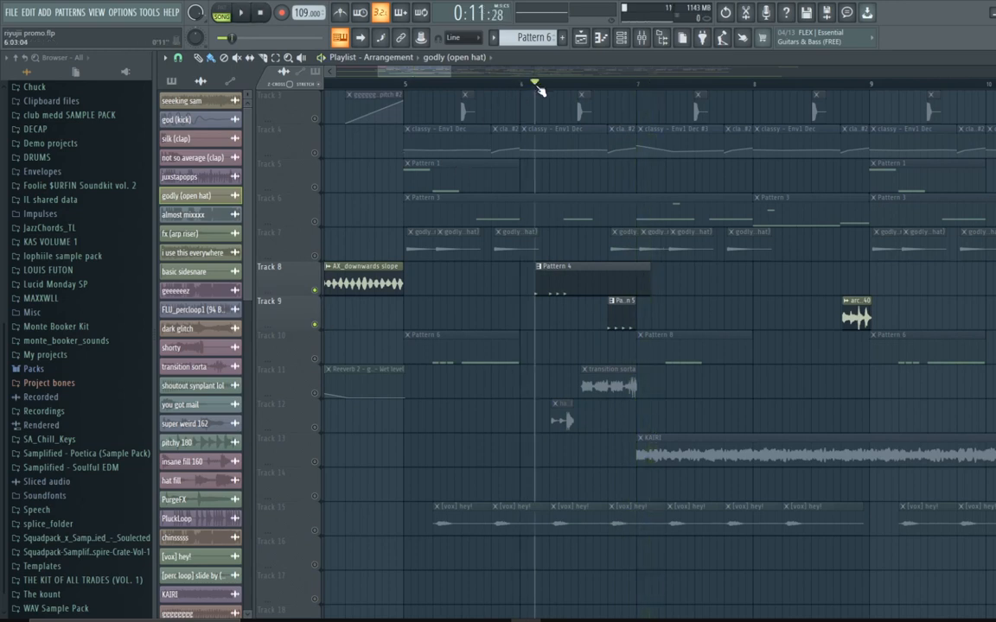
Step: Open the transition sorta sample's channel settings on Track 11, close them, and resume playback
mouse_move(536, 89)
mouse_down()
mouse_move(556, 94)
mouse_move(536, 95)
mouse_move(540, 116)
mouse_up()
click(607, 393)
double_click(607, 393)
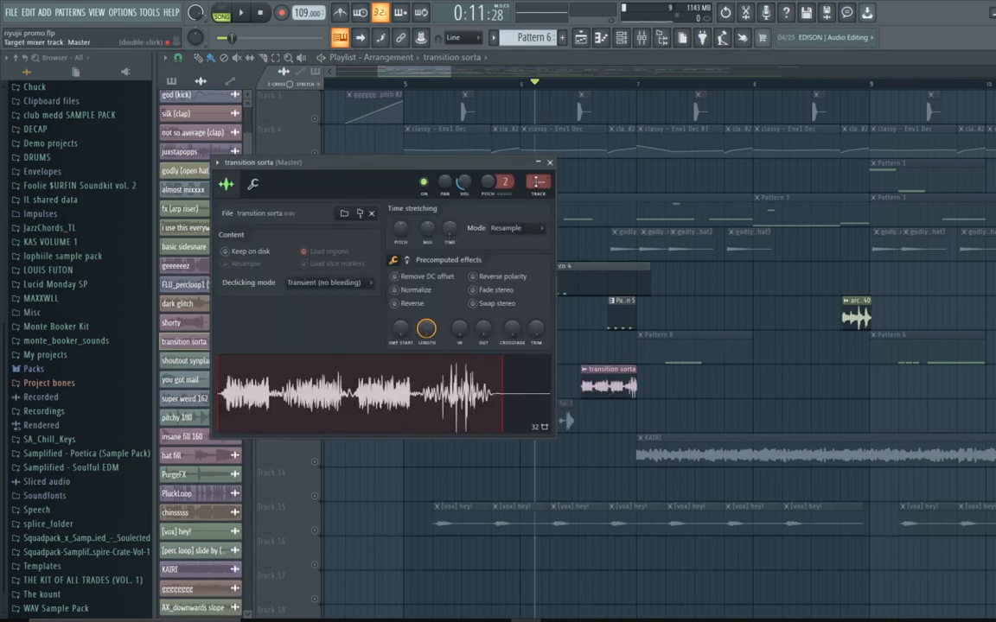
click(555, 170)
key(space)
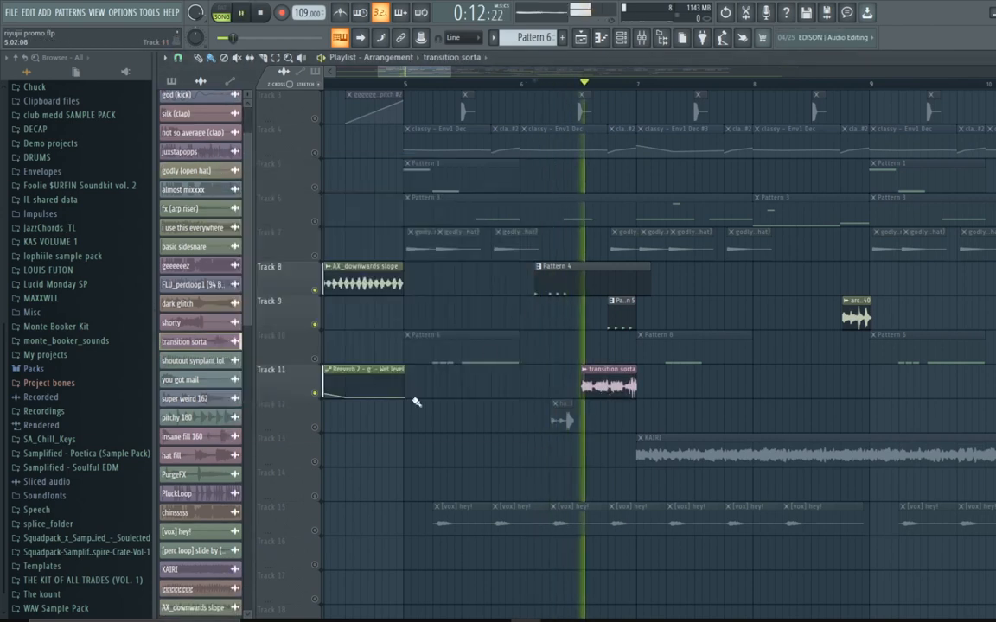
Step: Toggle Track 11 off and back on, stop playback, and unsolo to re-enable all playlist tracks
click(316, 394)
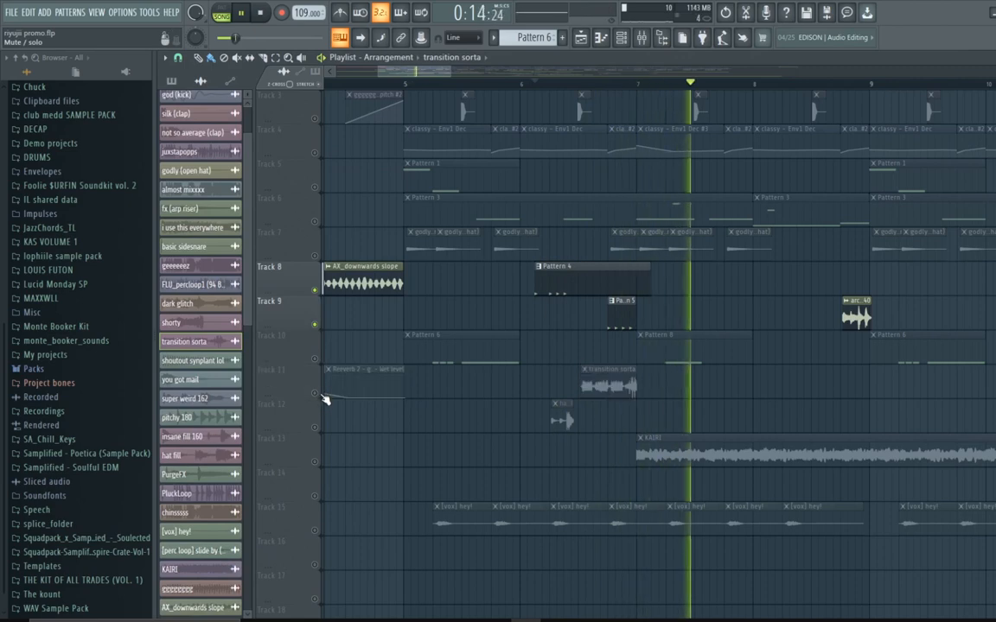
click(316, 394)
key(space)
right_click(317, 428)
right_click(317, 428)
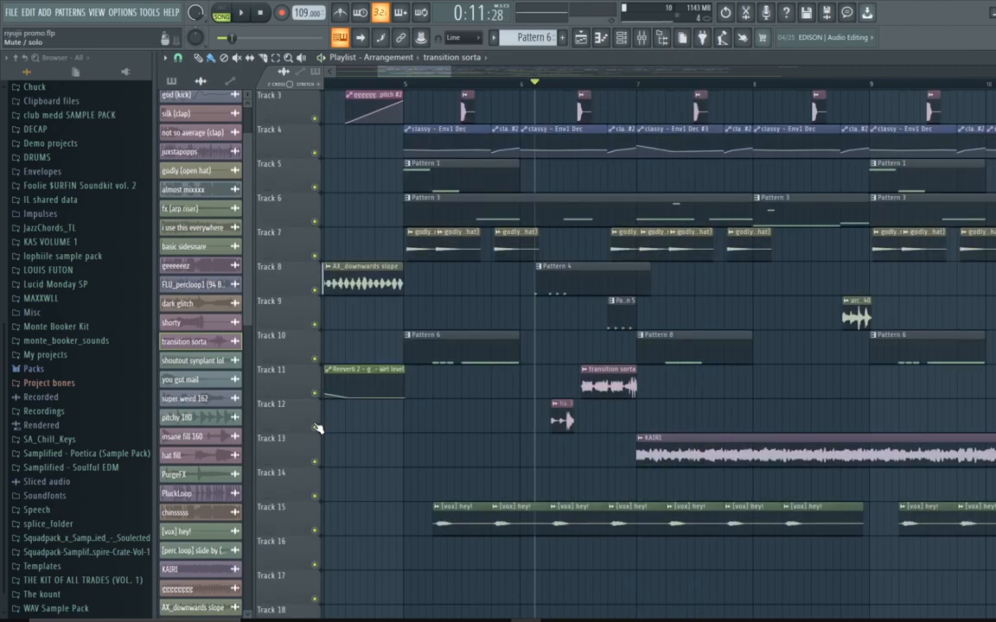
Step: Open the hat fill sample's channel settings on Track 12, close them, and play the arrangement briefly
click(571, 419)
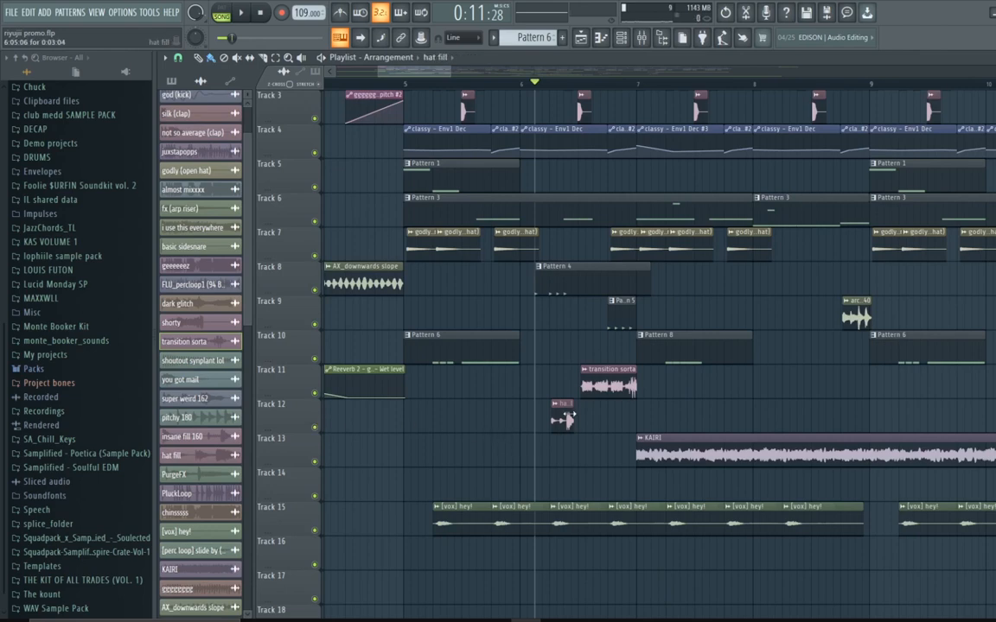
double_click(566, 420)
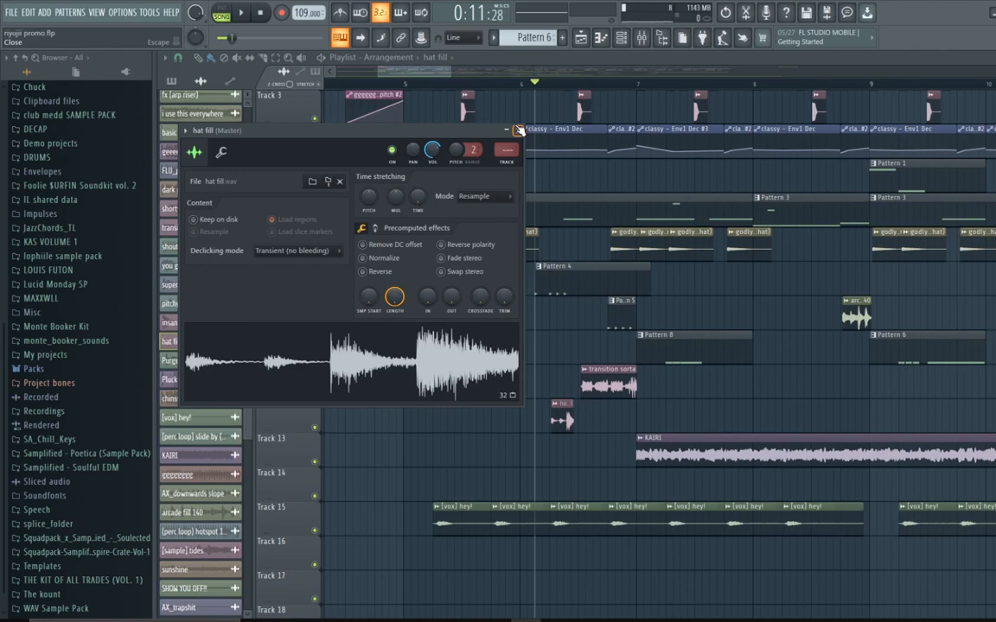
click(518, 129)
key(space)
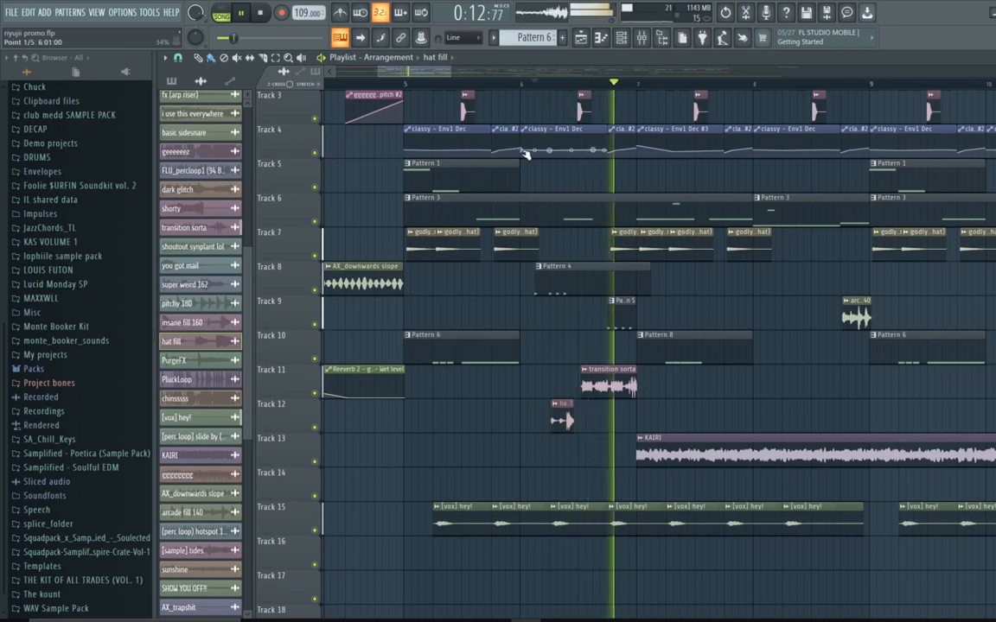
key(space)
Step: Solo Tracks 11 and 12 together and audition them, then unsolo all tracks and return the playhead to bar 6
right_click(315, 395)
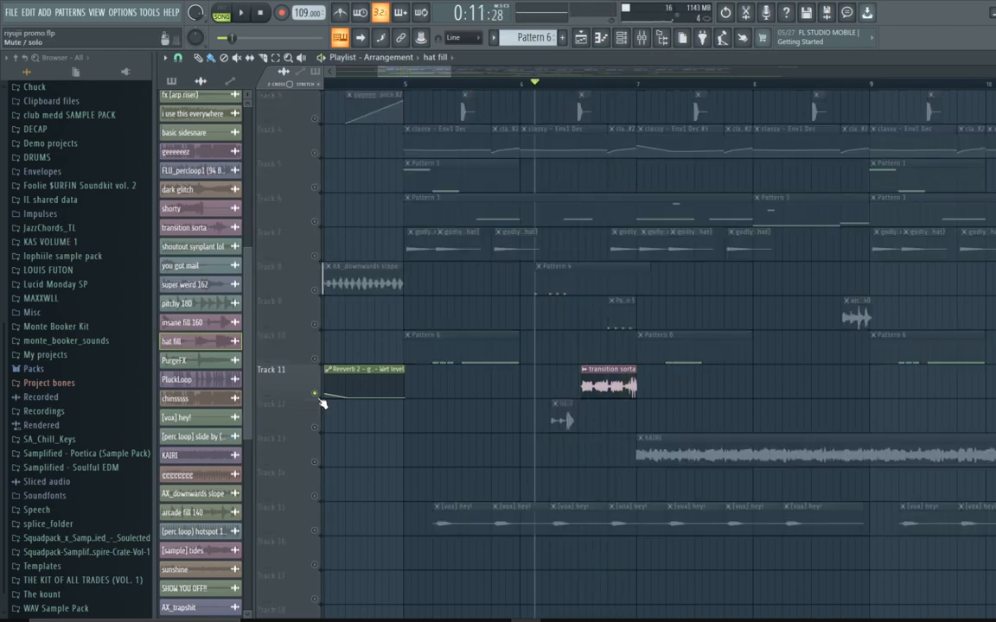
click(316, 429)
key(space)
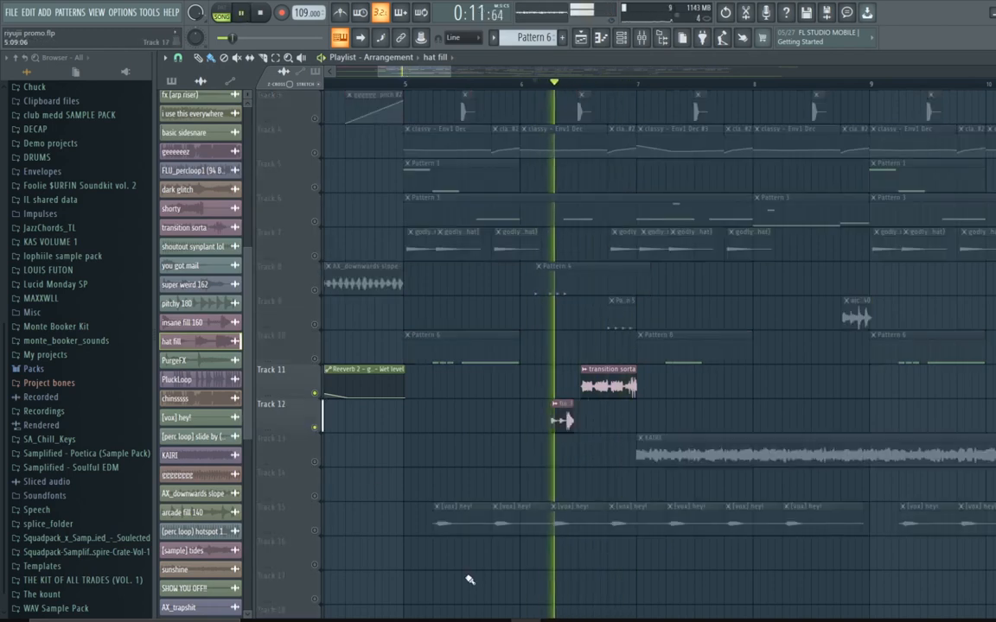
key(space)
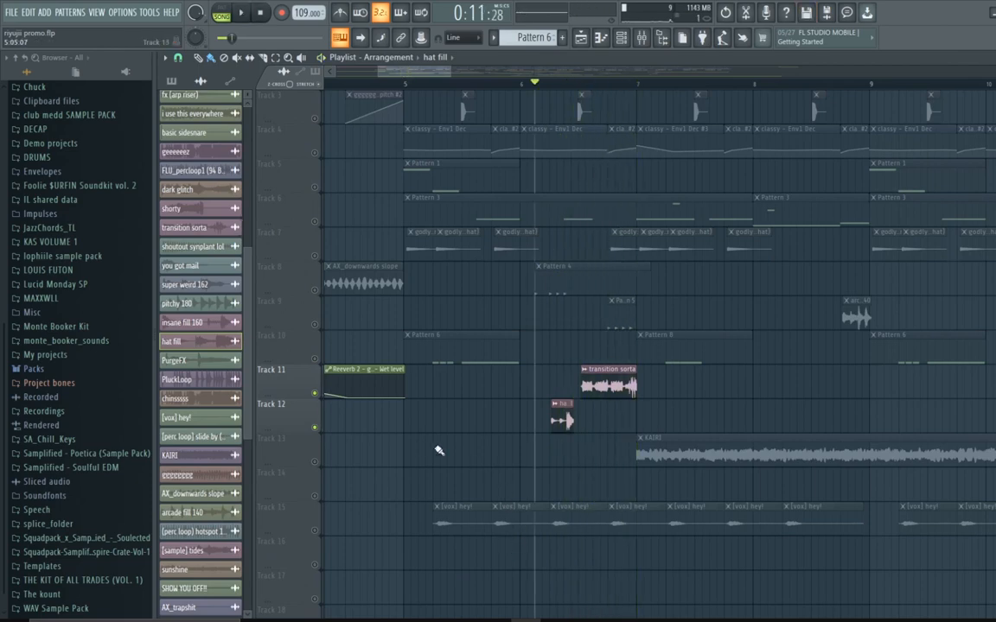
right_click(319, 394)
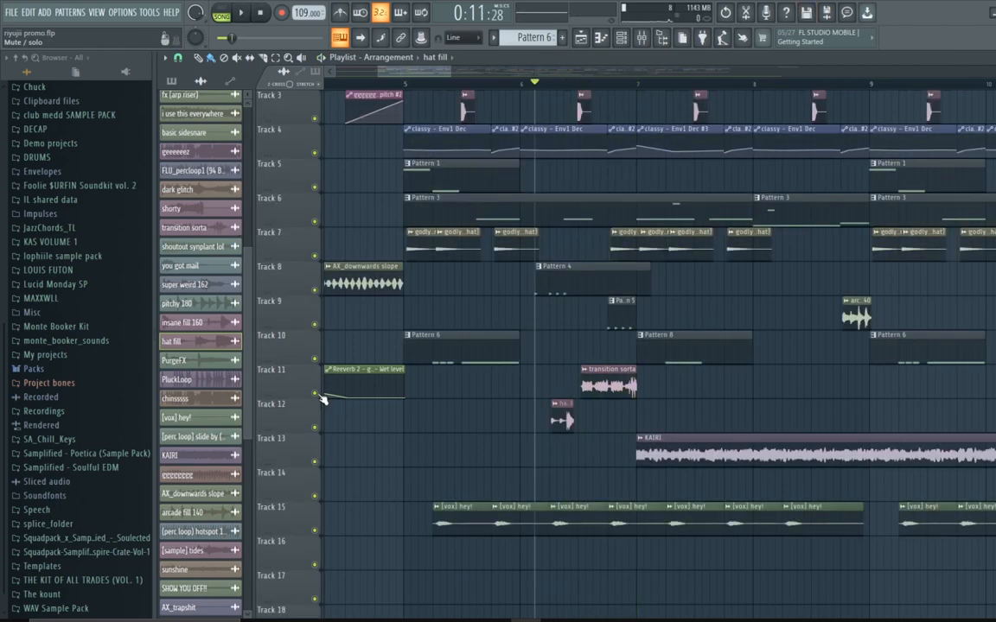
click(519, 83)
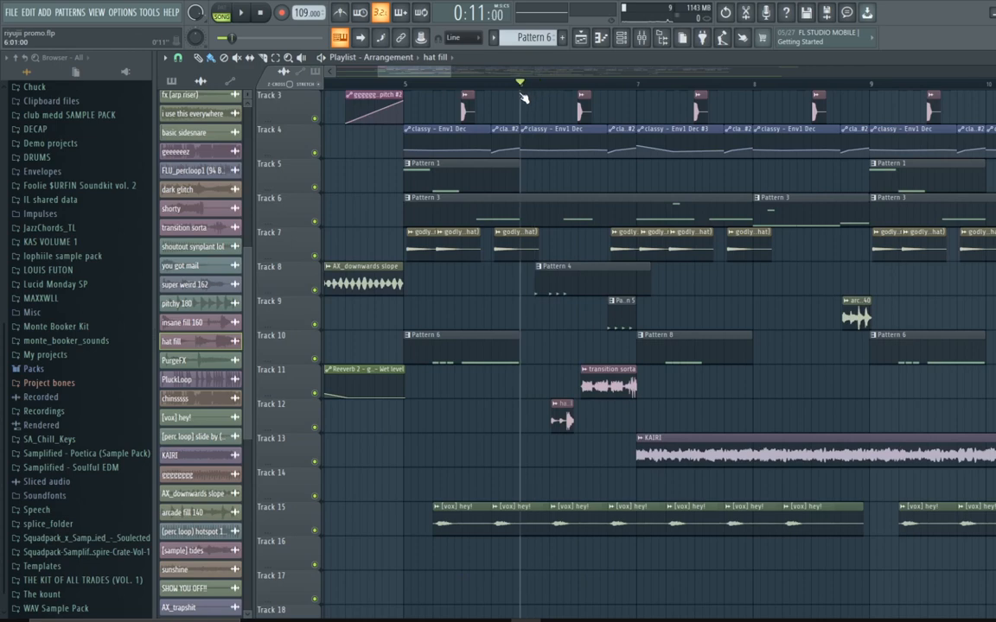
scroll(526, 117, up, 2)
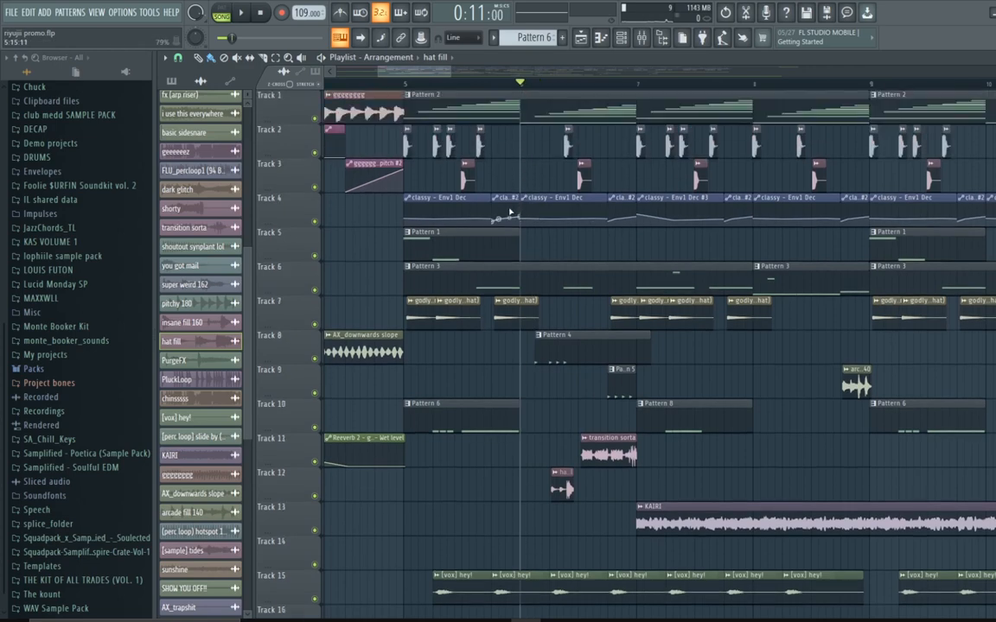
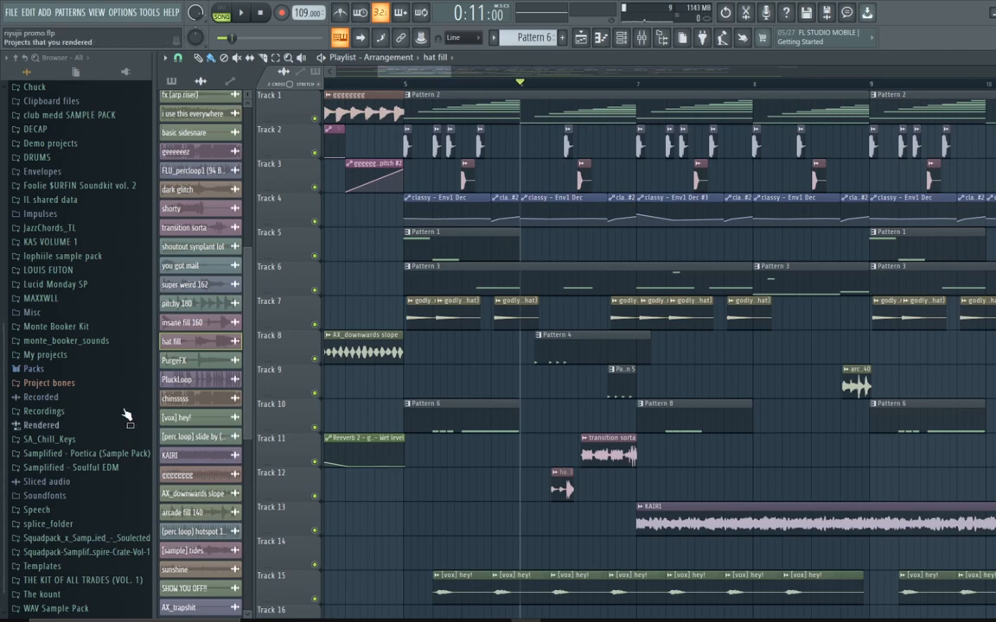
scroll(247, 315, down, 5)
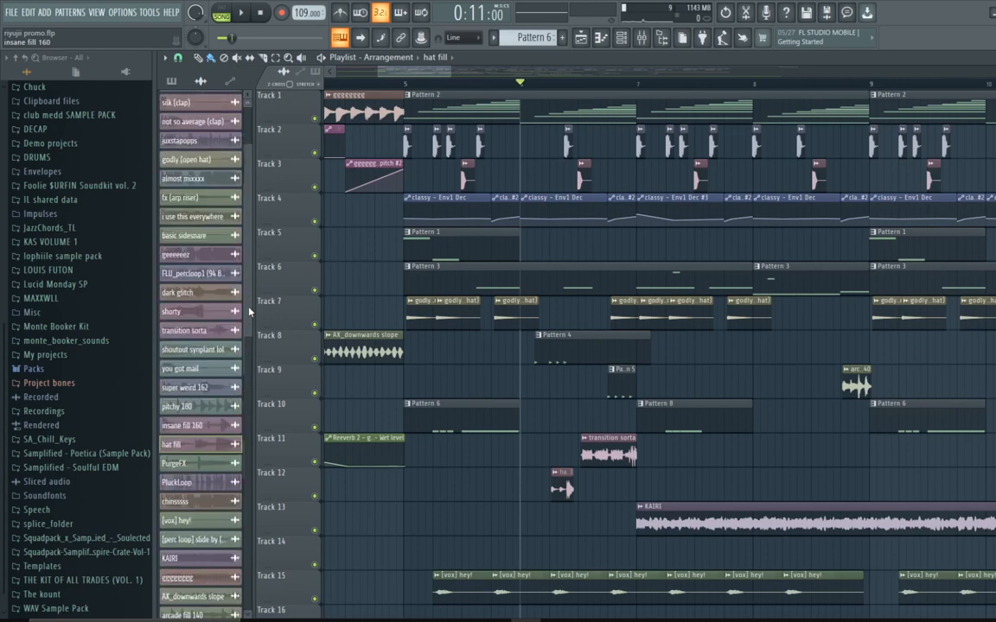
scroll(245, 321, down, 1)
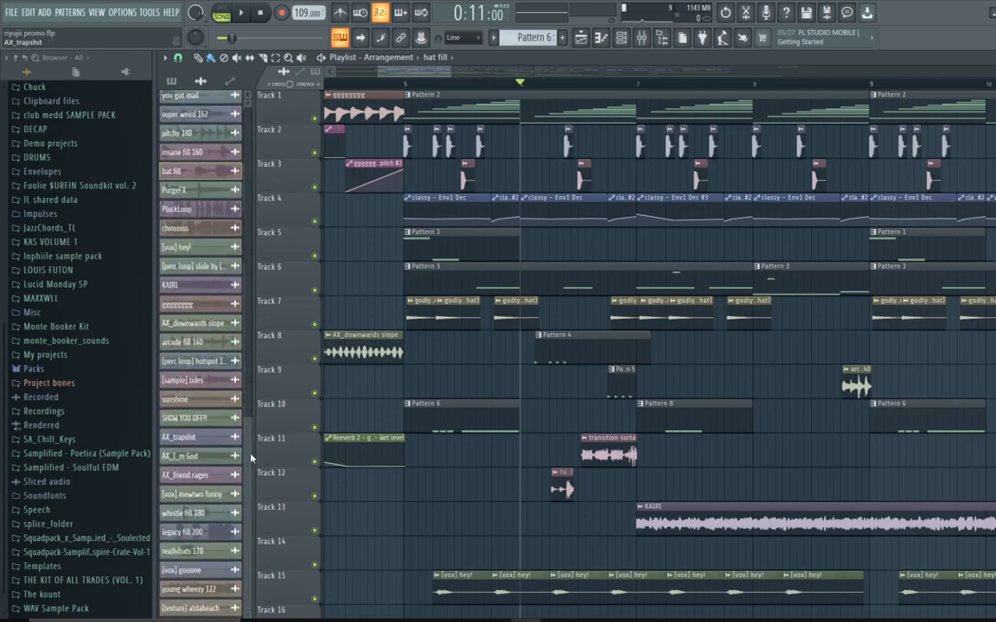
scroll(208, 441, up, 10)
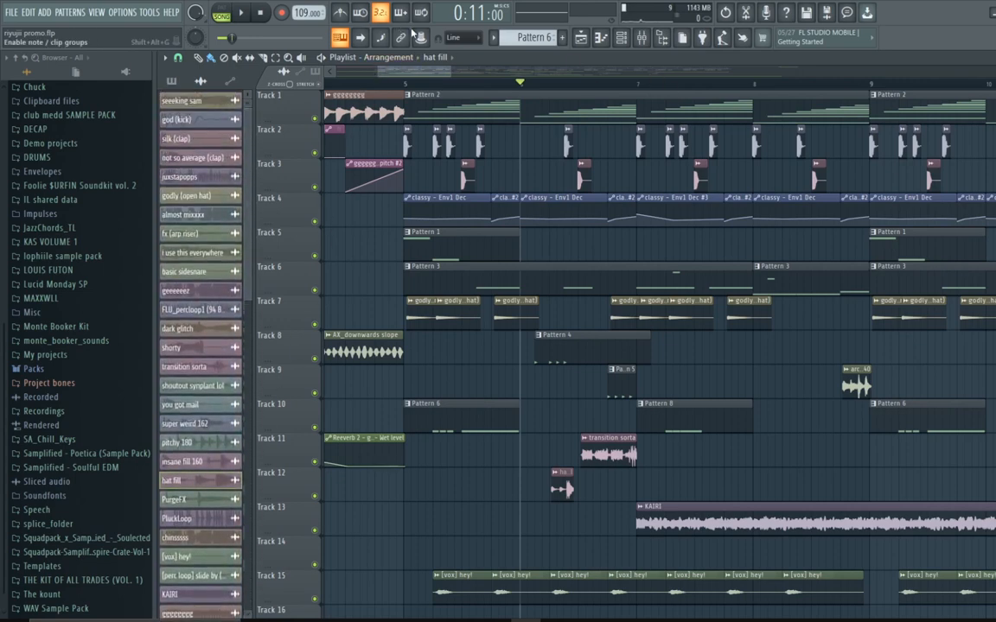
Step: Zoom the playlist onto bars 5 to 14 and start playing the arrangement from around bar 6
drag(450, 72, 512, 261)
scroll(510, 265, down, 4)
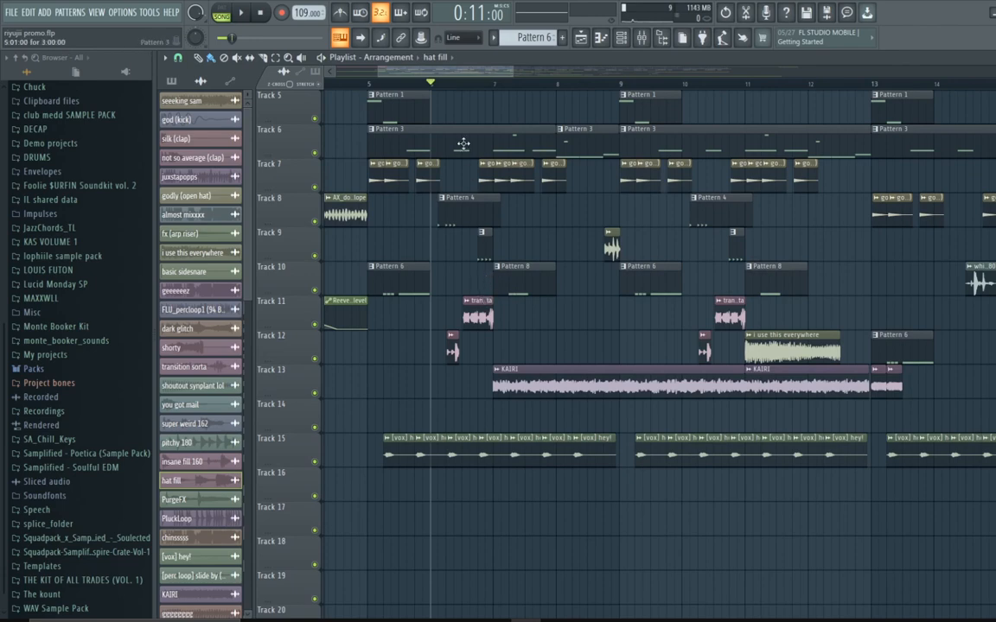
drag(479, 77, 477, 276)
key(space)
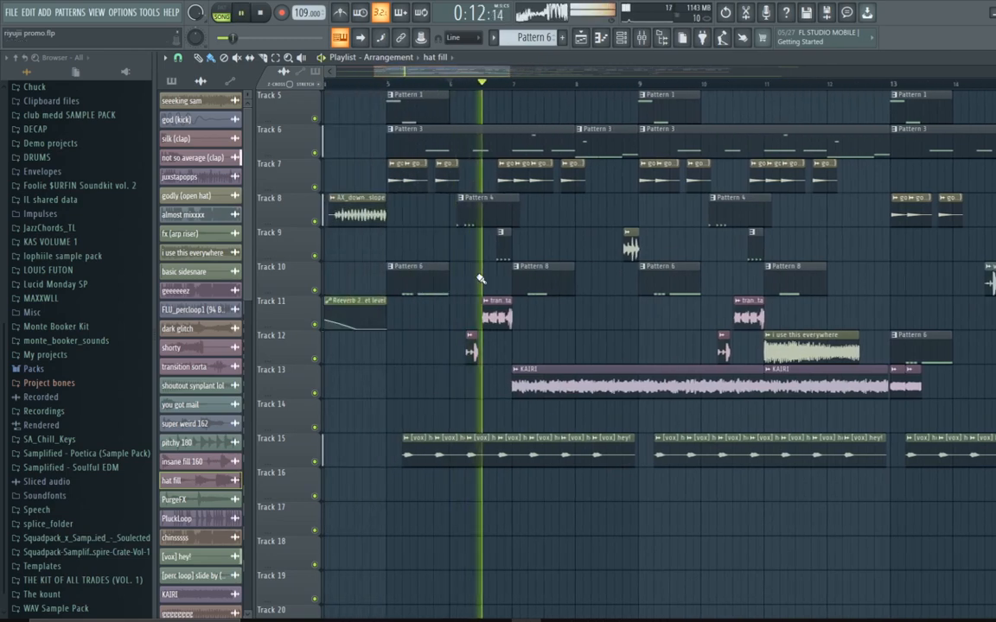
Step: Solo Track 11, add Track 12 to the solo, and restart playback from bar 5
ctrl+click(315, 325)
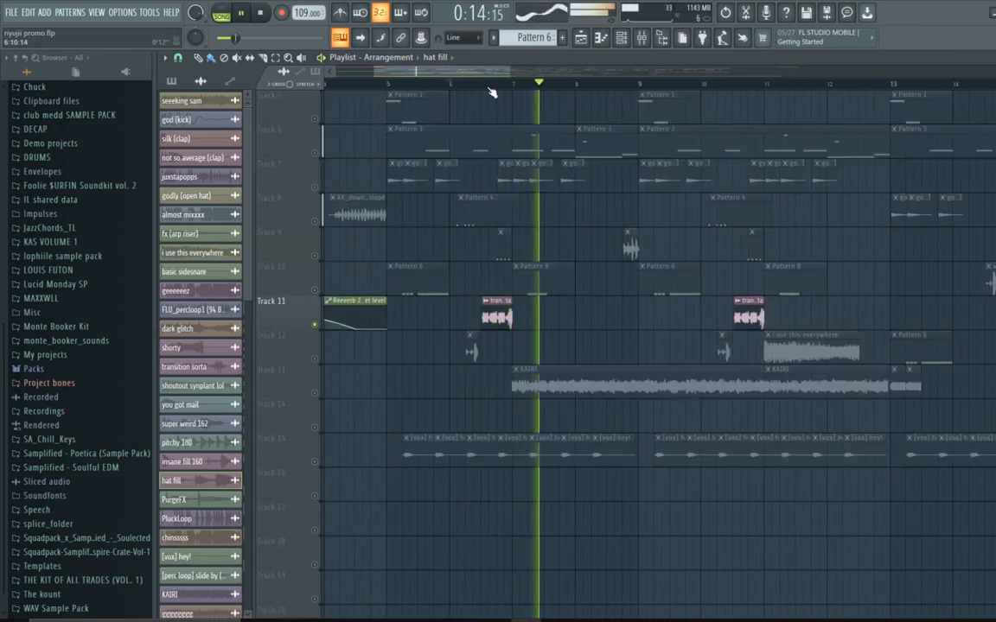
click(315, 359)
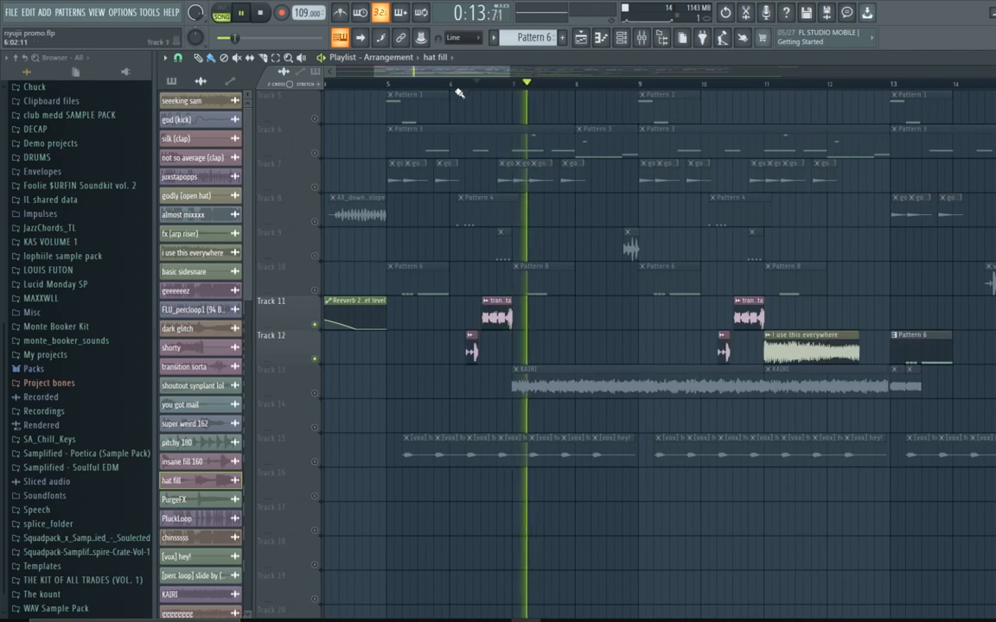
click(467, 84)
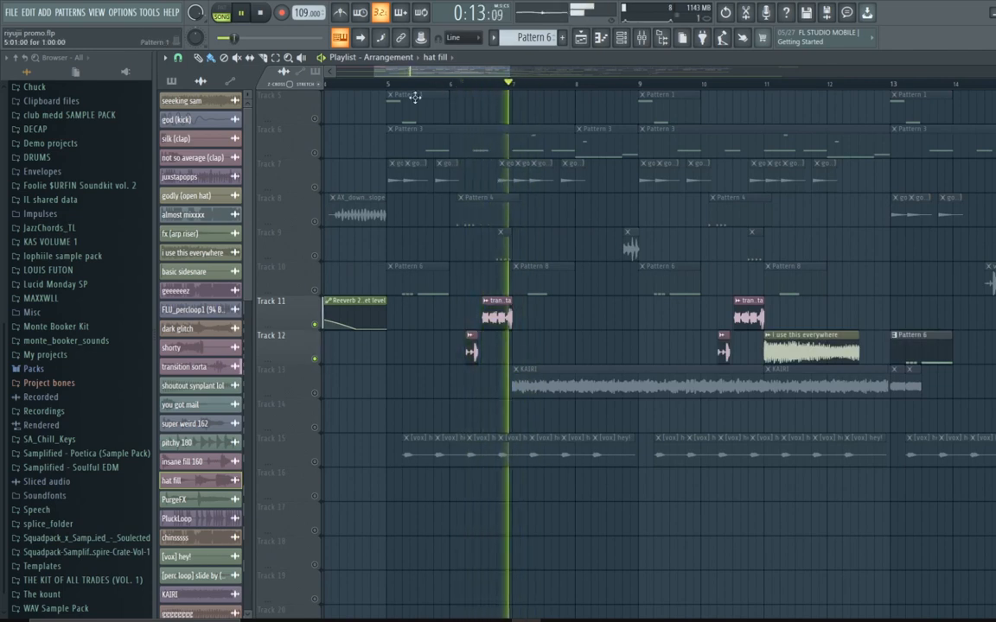
Step: Add Track 8 to the solo, audition the section from bar 6, and stop playback
click(317, 222)
click(452, 83)
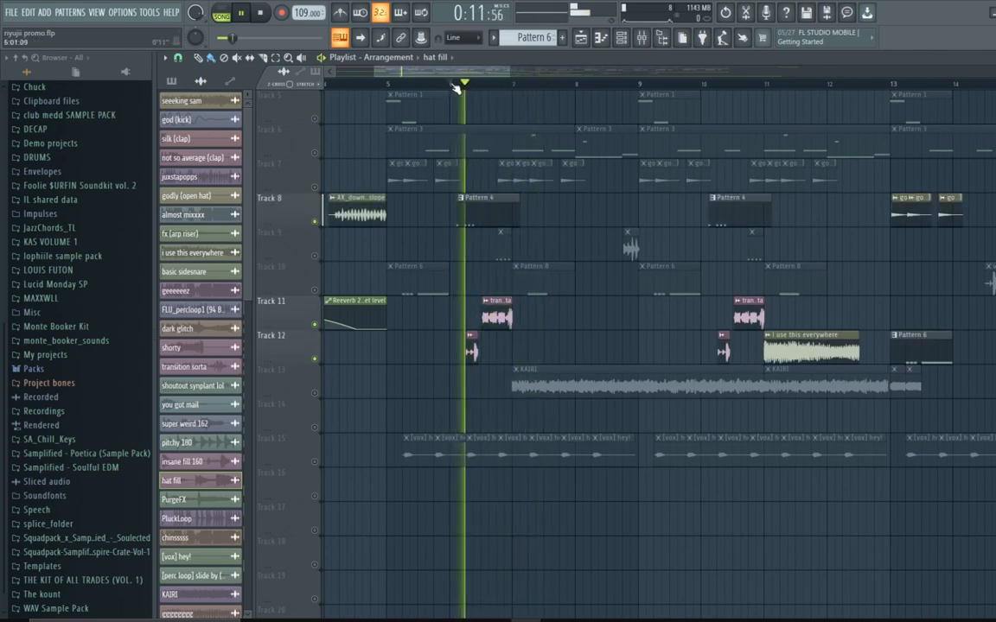
click(455, 87)
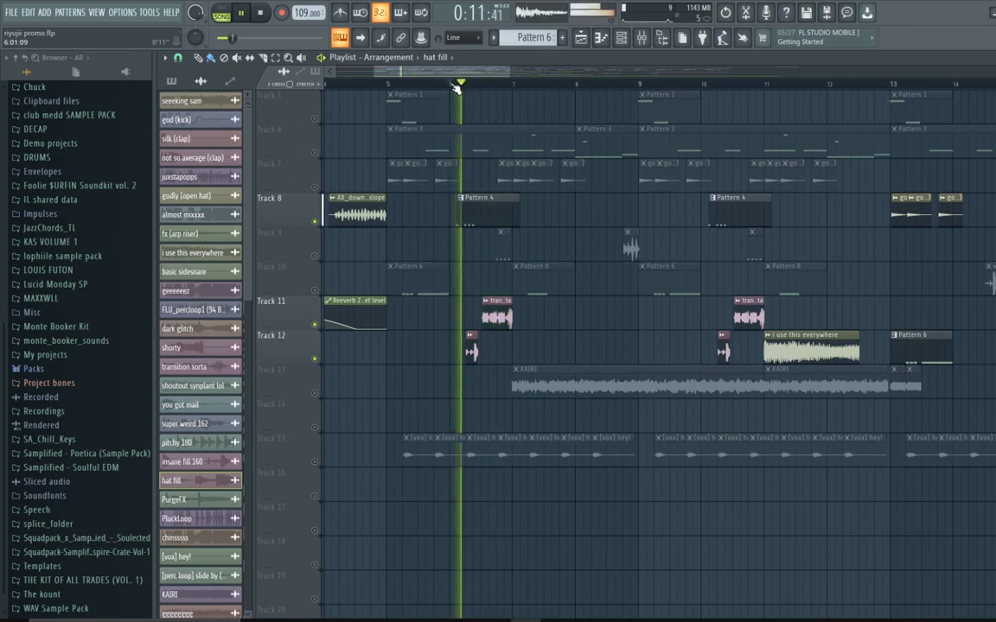
key(space)
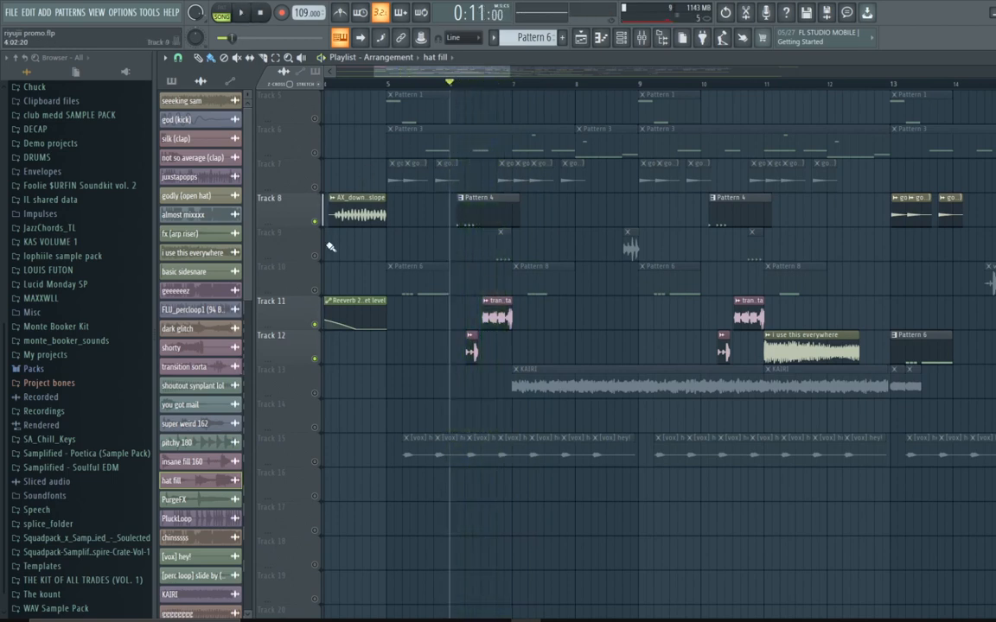
Step: Add Track 9 to the solo and briefly play the soloed tracks
click(316, 256)
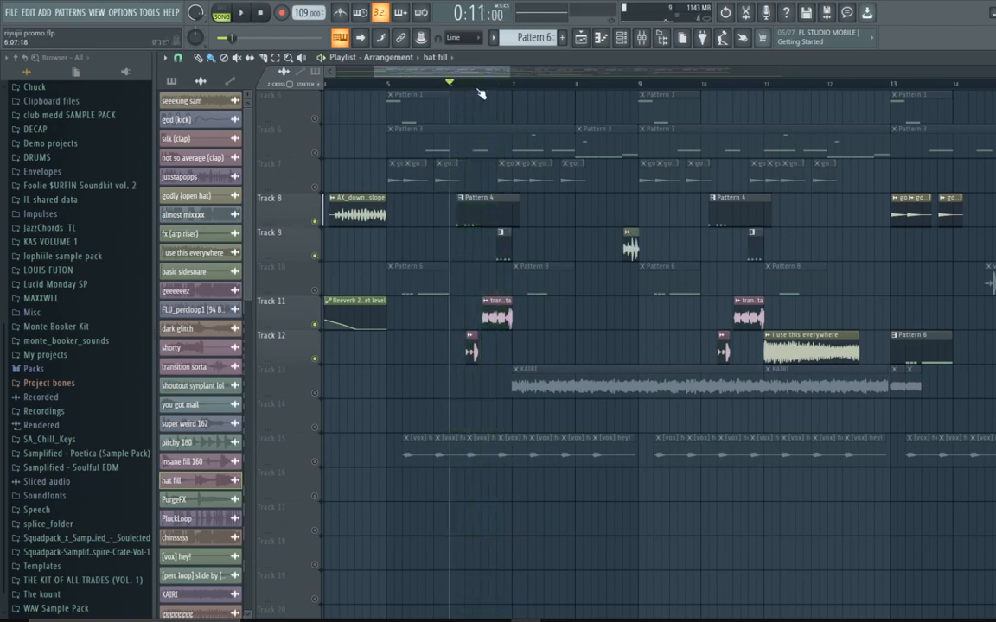
key(space)
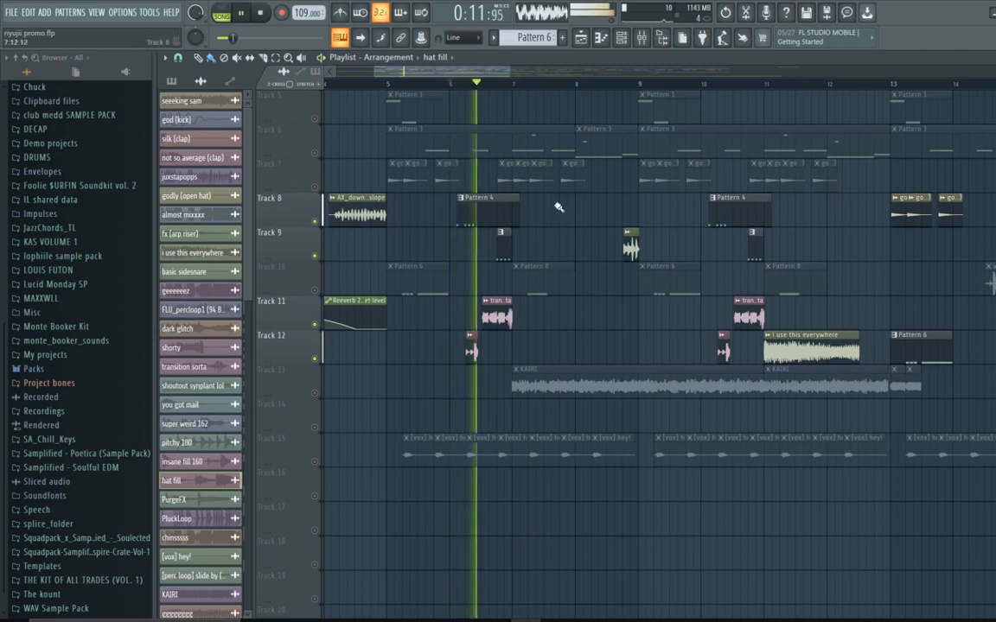
key(space)
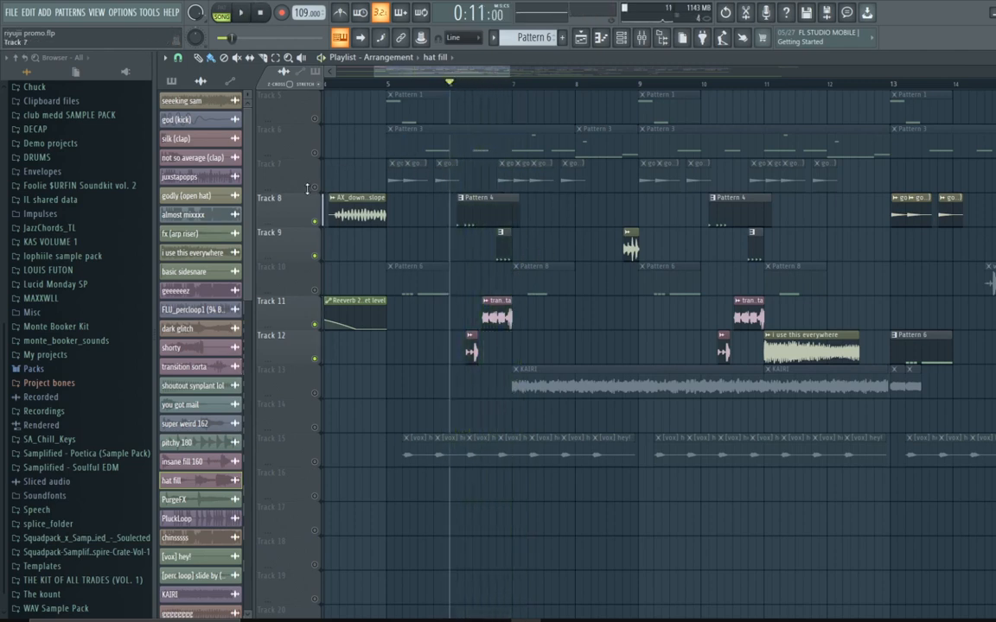
Step: Add Track 7 to the solo and play the soloed tracks from bar 5
click(315, 187)
click(385, 84)
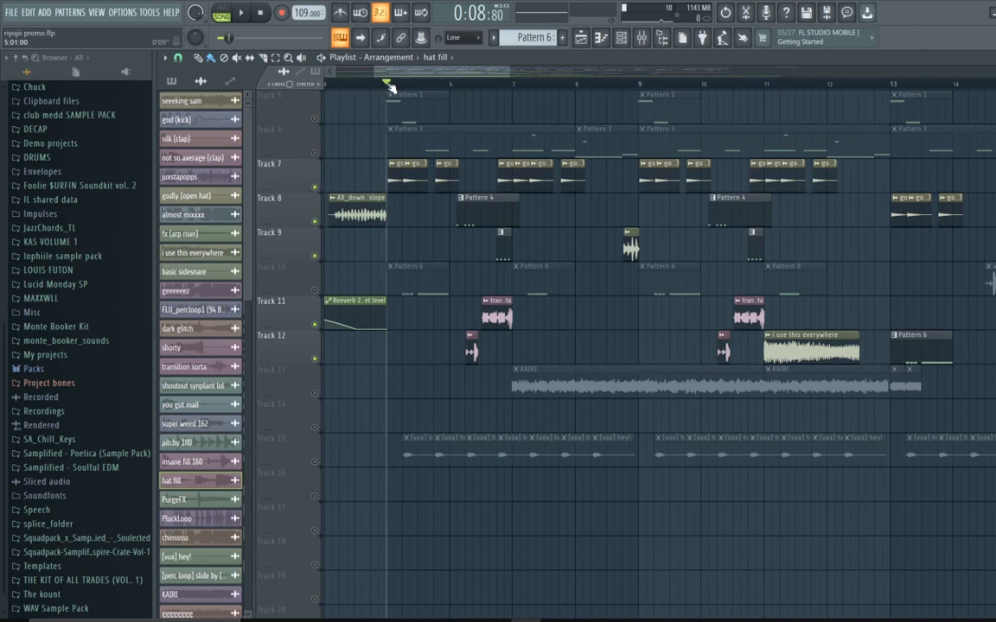
key(space)
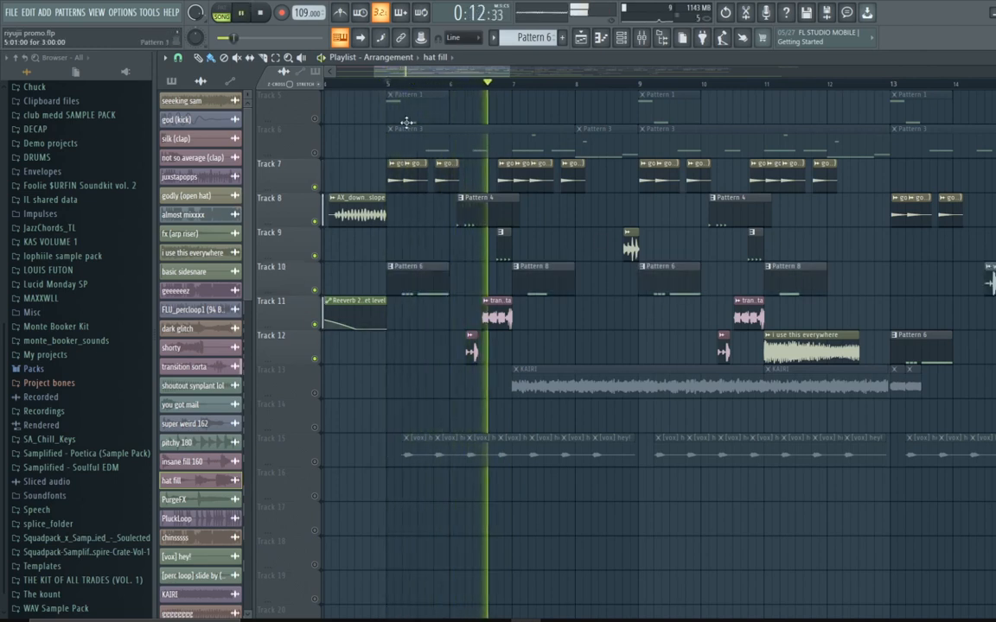
Step: Add Track 10 to the solo, restart playback from bar 5, and stop it
click(315, 289)
click(386, 84)
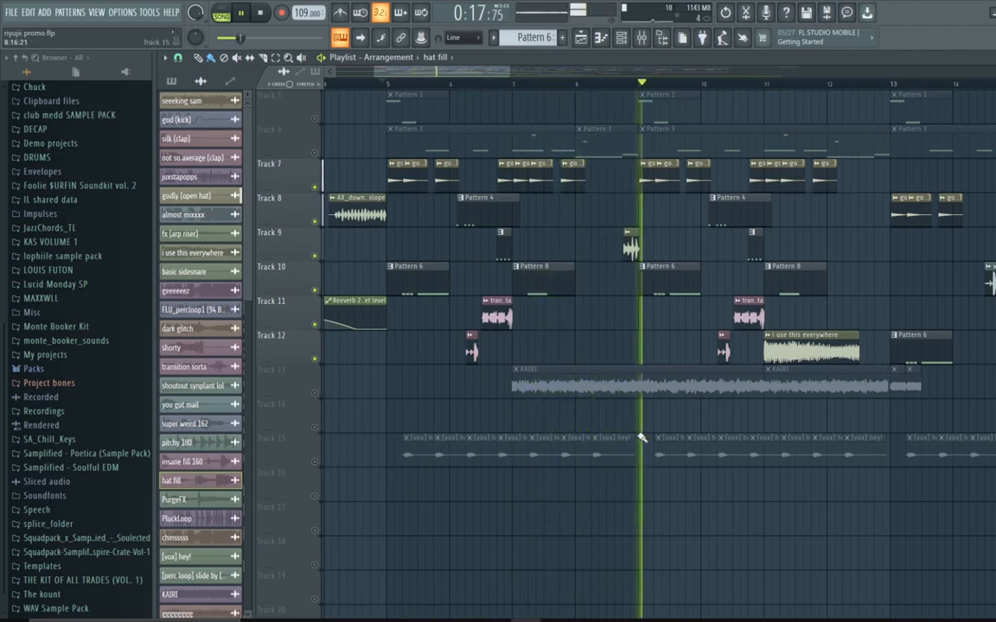
key(space)
Step: Move the playhead to bar 9 and scroll the playlist to view the later bars of the arrangement
scroll(624, 172, up, 4)
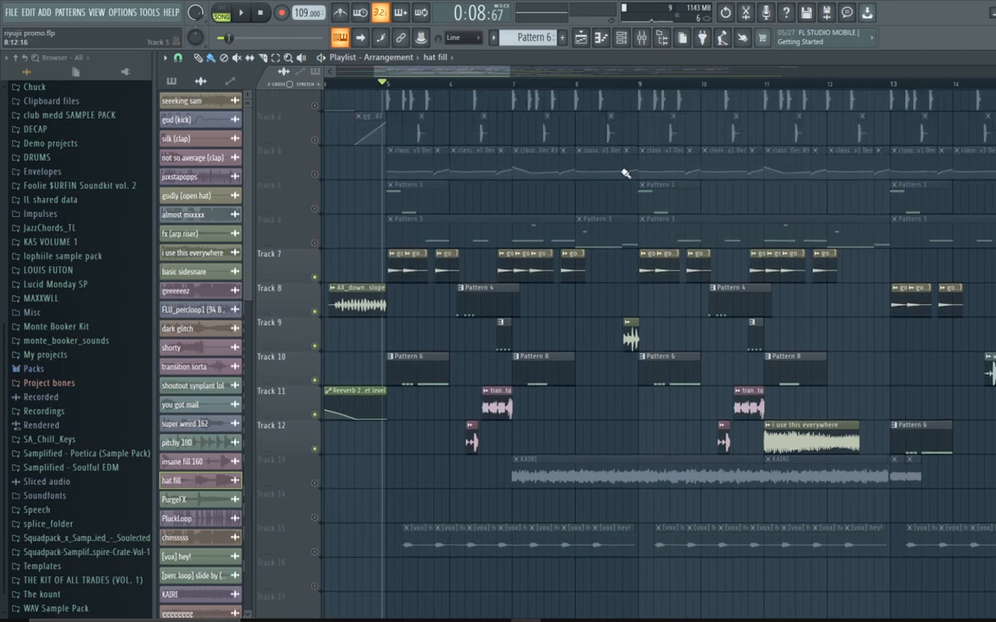
click(628, 85)
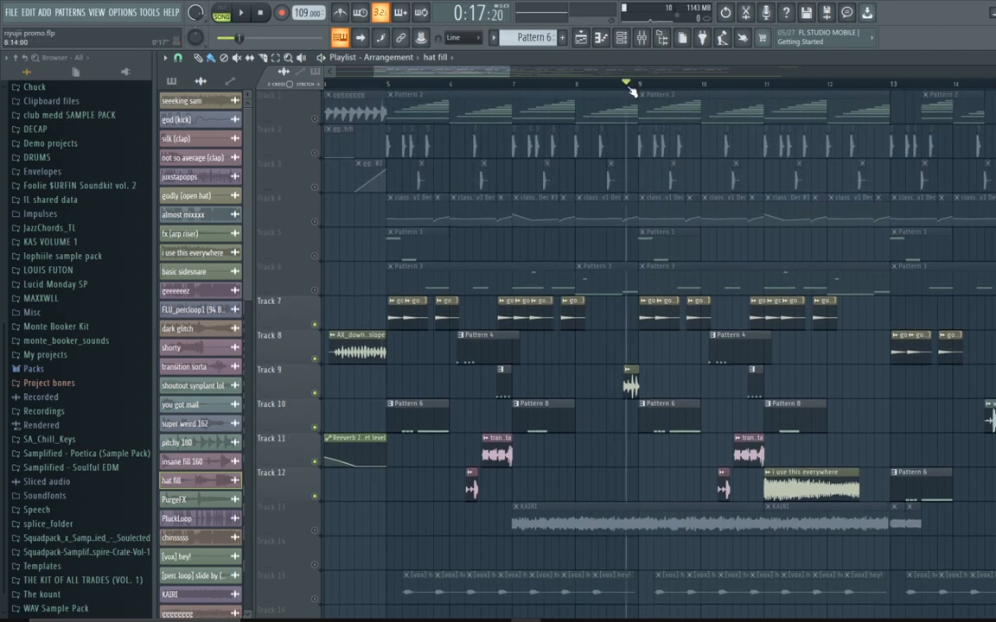
mouse_move(631, 95)
mouse_down()
mouse_move(616, 93)
mouse_move(642, 101)
mouse_move(630, 102)
mouse_up()
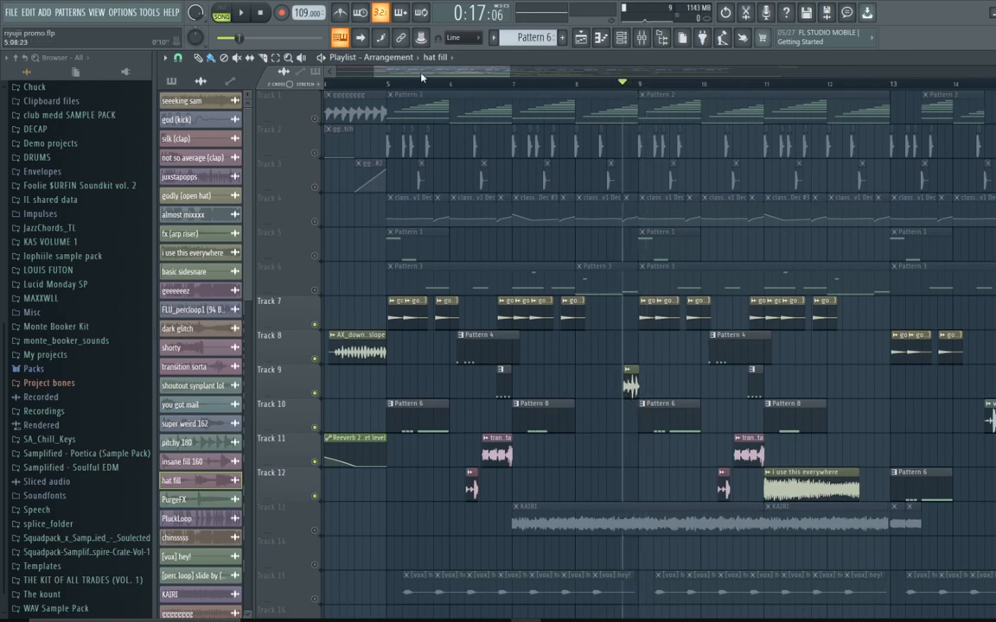
drag(422, 72, 504, 114)
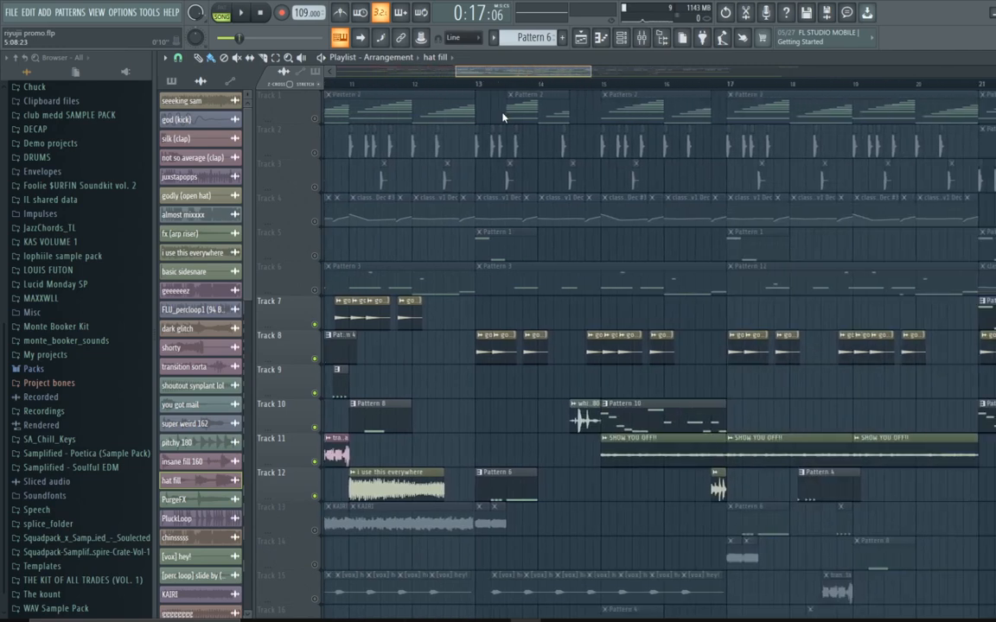
scroll(493, 129, left, 3)
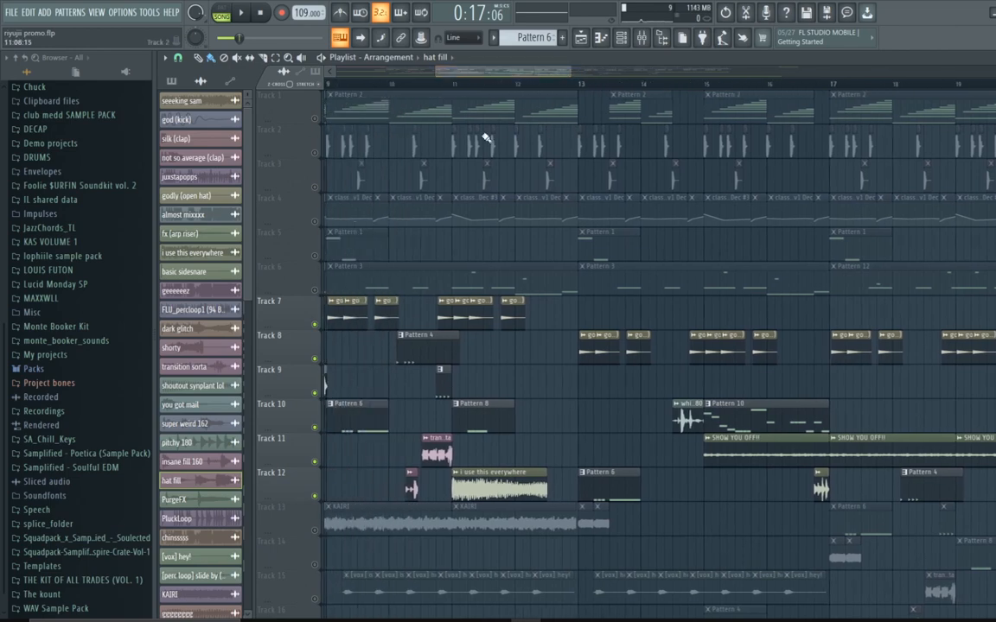
Step: Select the i use this everywhere clip on Track 12 and unsolo to re-enable all playlist tracks
double_click(461, 491)
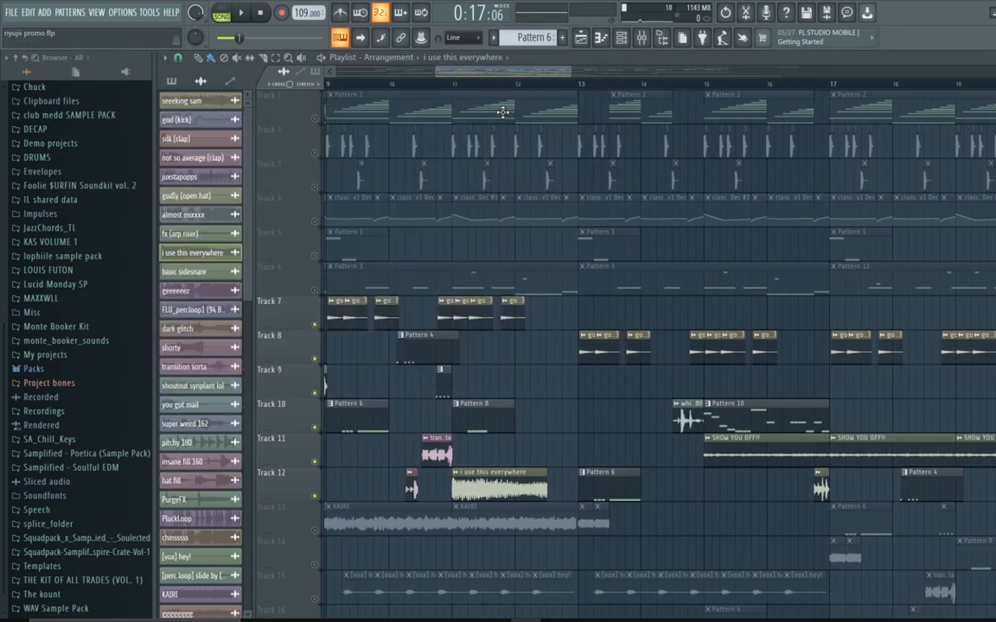
click(502, 114)
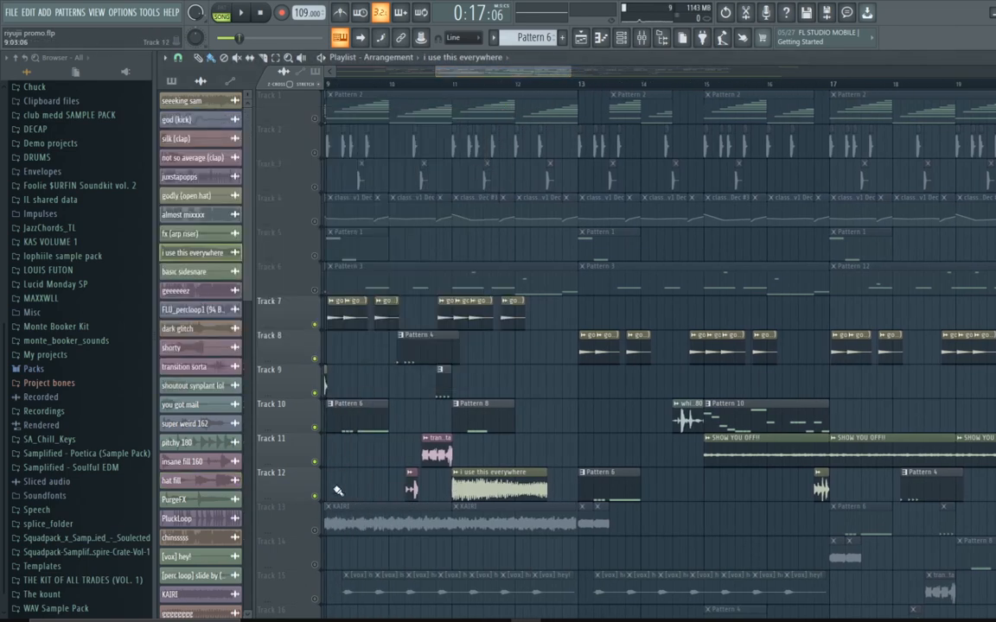
right_click(316, 531)
right_click(316, 533)
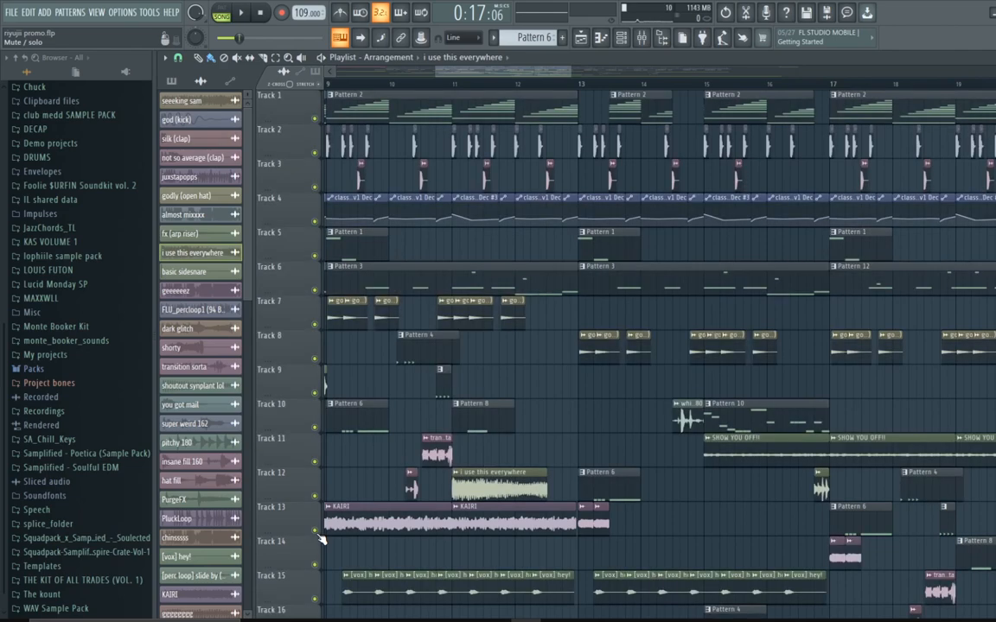
Step: Solo Track 13 with the KAIRI sample and set the playhead to bar 6
right_click(316, 531)
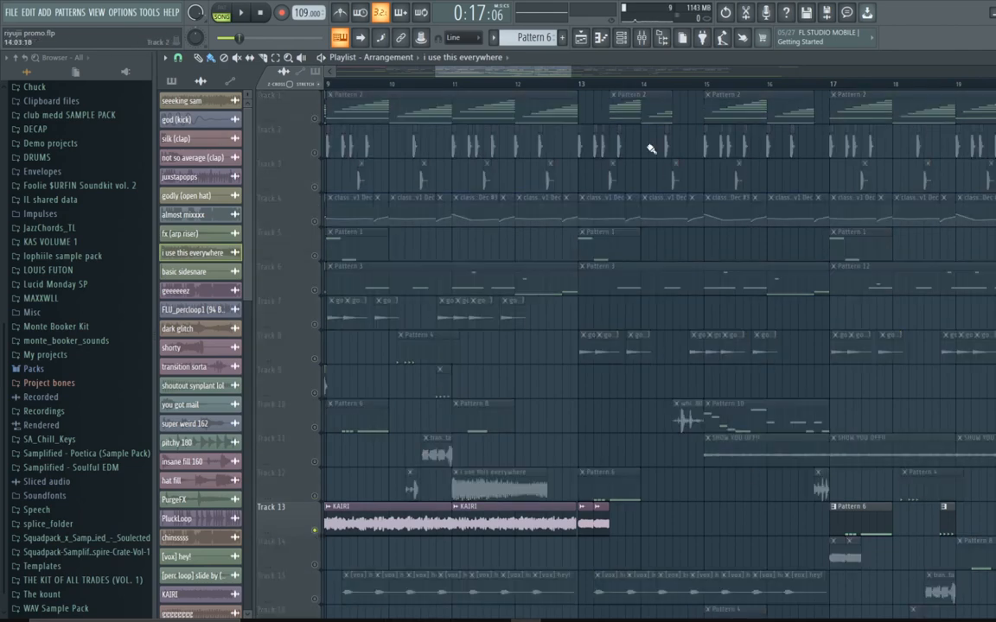
drag(516, 68, 428, 100)
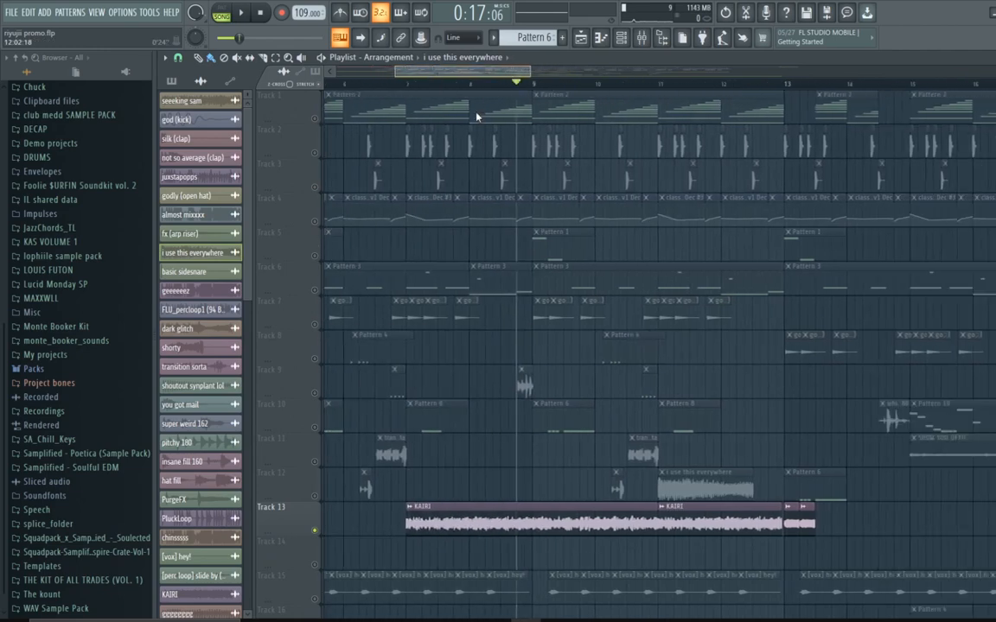
click(410, 84)
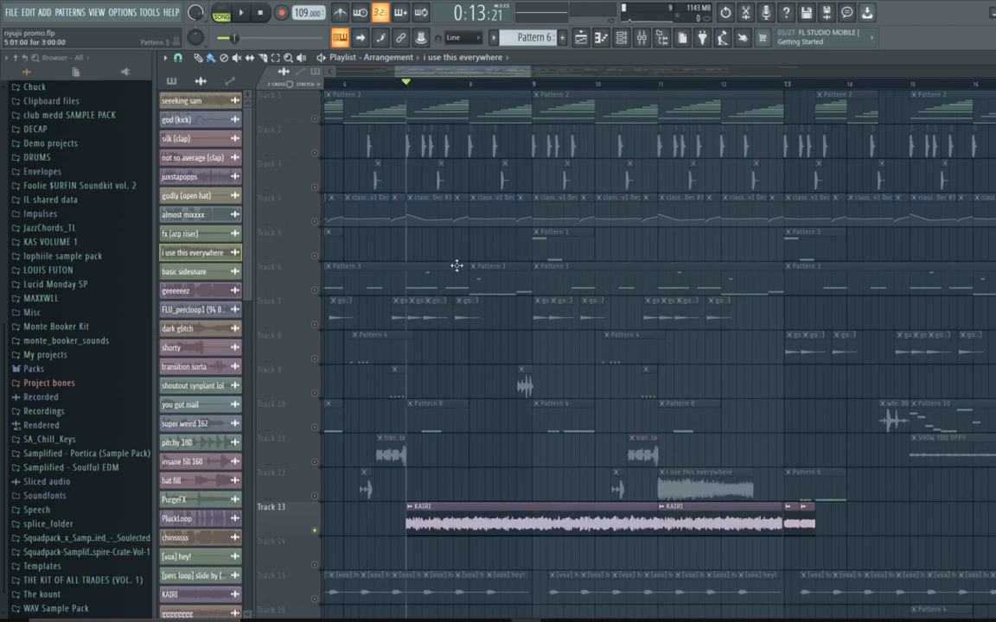
Step: Open the KAIRI sample's channel settings and close them again
double_click(434, 535)
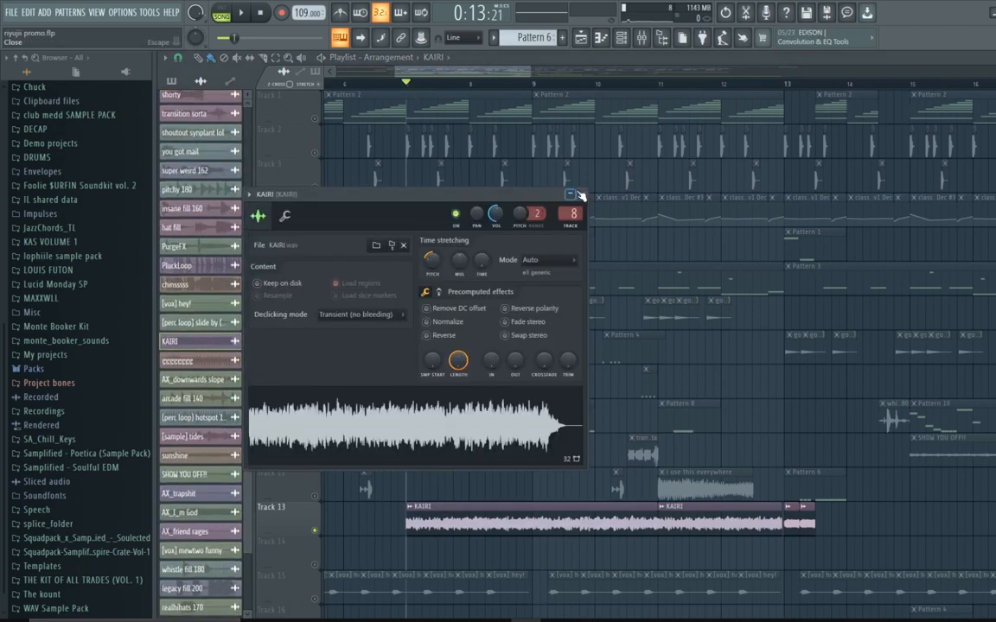
click(581, 195)
Step: Open the mixer, return to the playlist, and briefly play the soloed KAIRI track
click(642, 41)
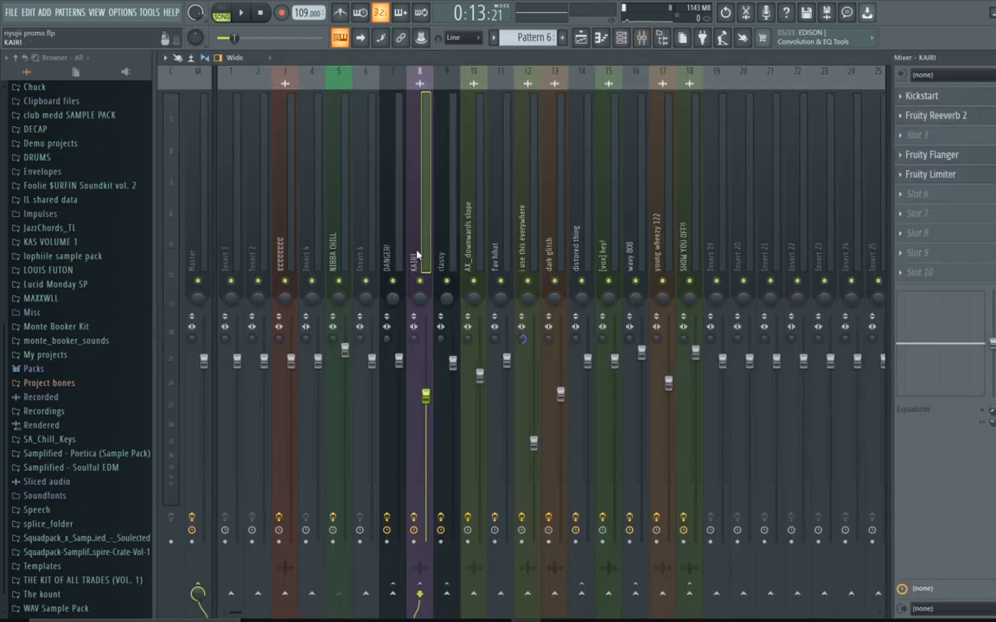
click(585, 41)
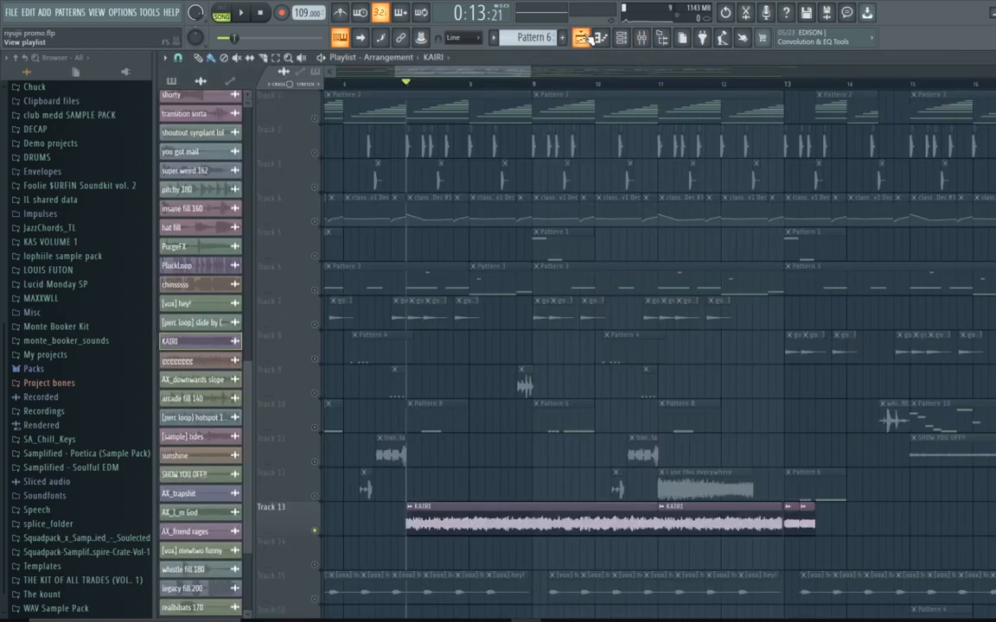
key(space)
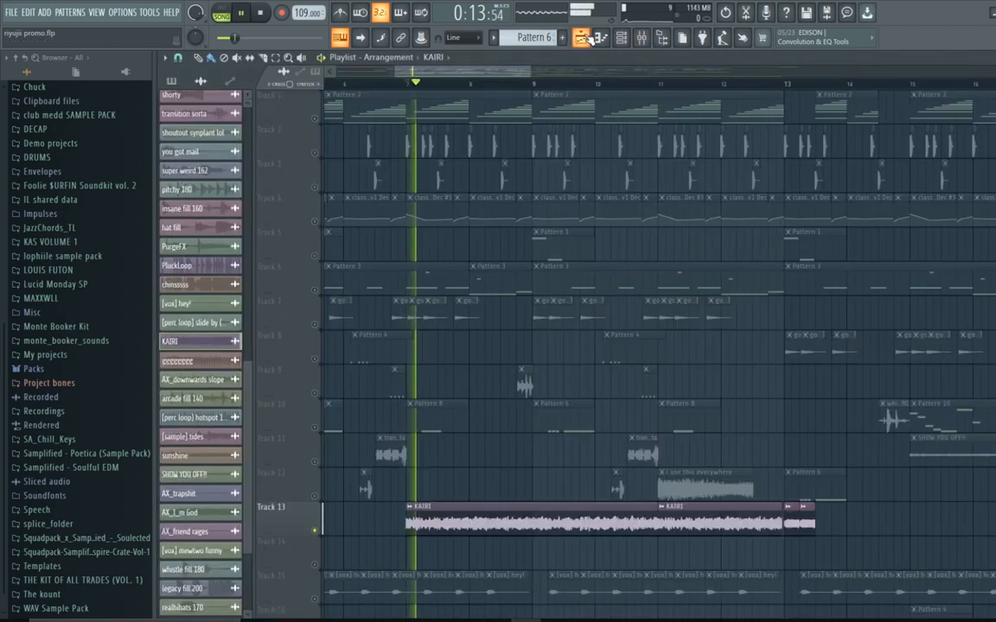
key(space)
Step: Open the mixer and inspect the Kickstart plugin on the KAIRI insert, then close it
click(640, 40)
click(935, 101)
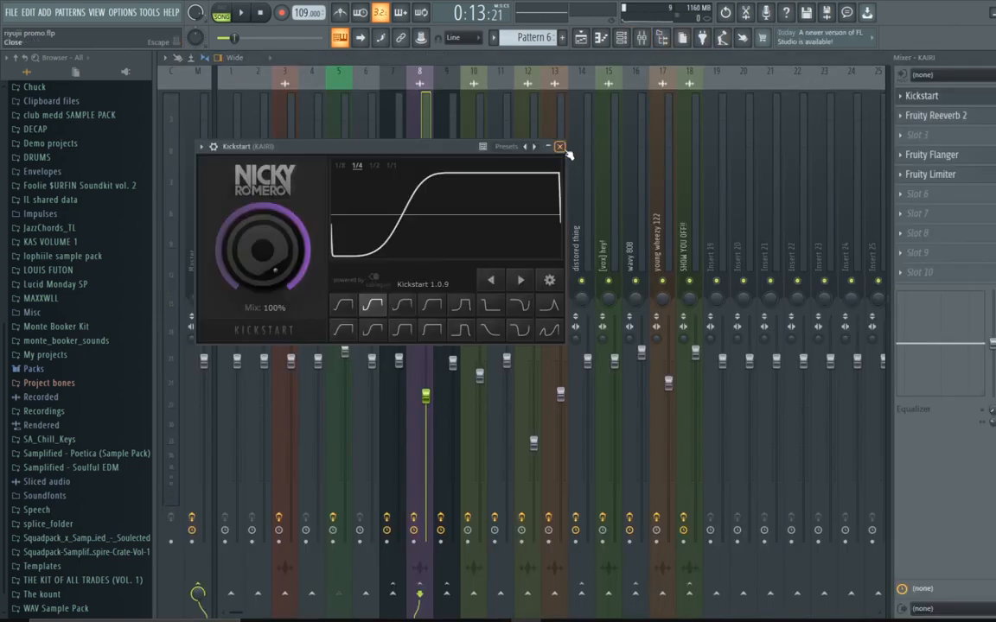
click(564, 148)
Step: Open and close Fruity Reeverb 2 on the KAIRI insert, then open its Fruity Flanger
click(932, 117)
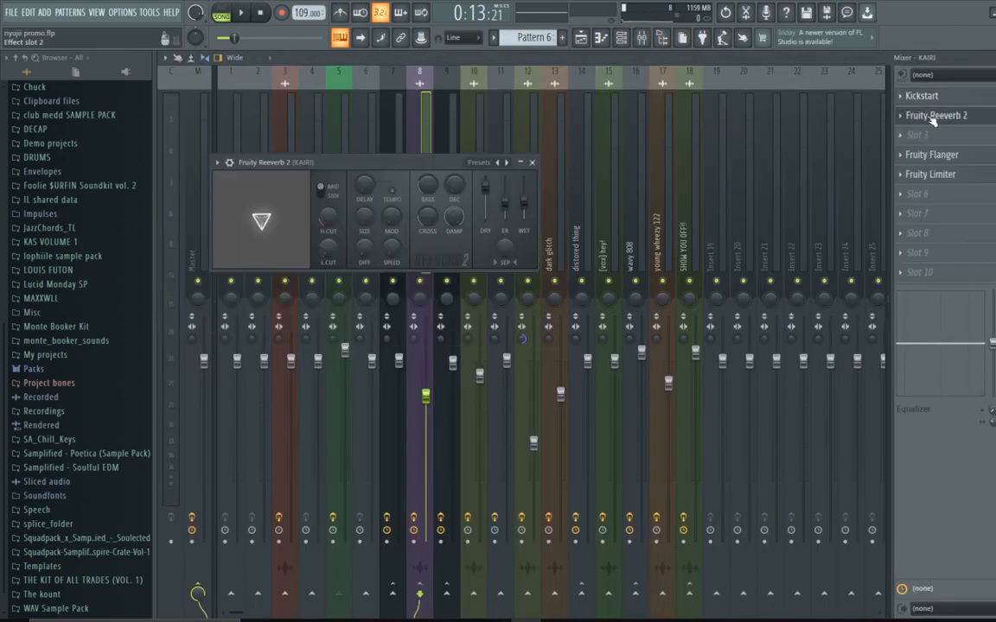
click(532, 164)
click(932, 155)
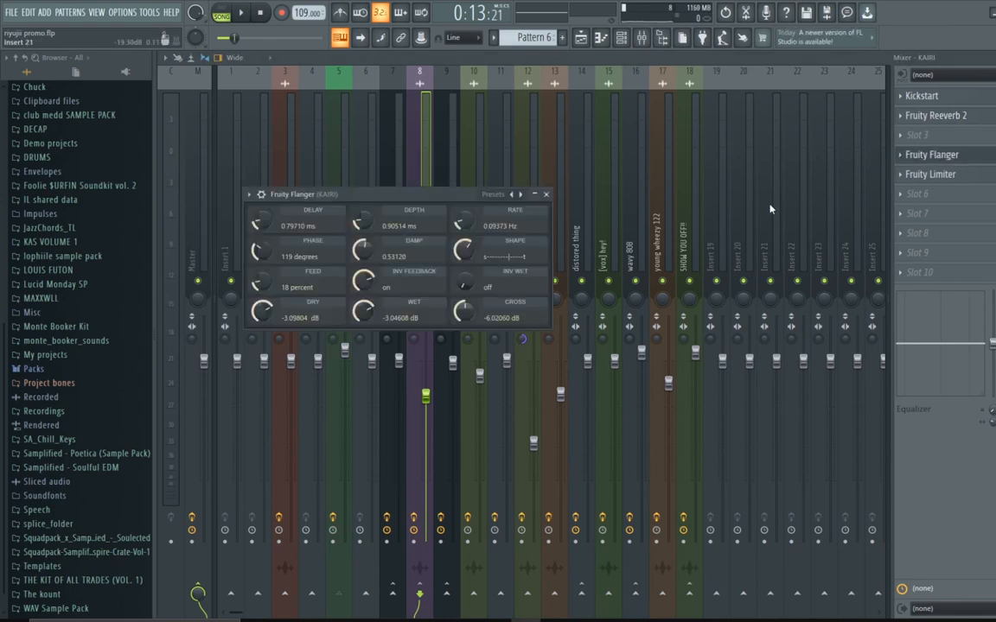
Step: Close the Fruity Flanger window and return from the mixer to the playlist
click(546, 195)
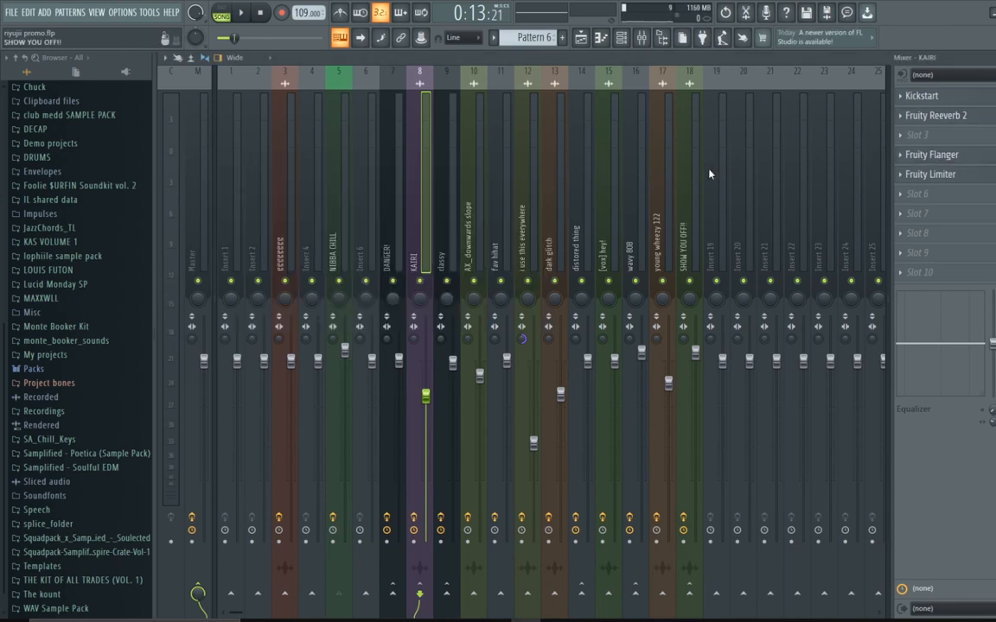
click(932, 173)
click(640, 211)
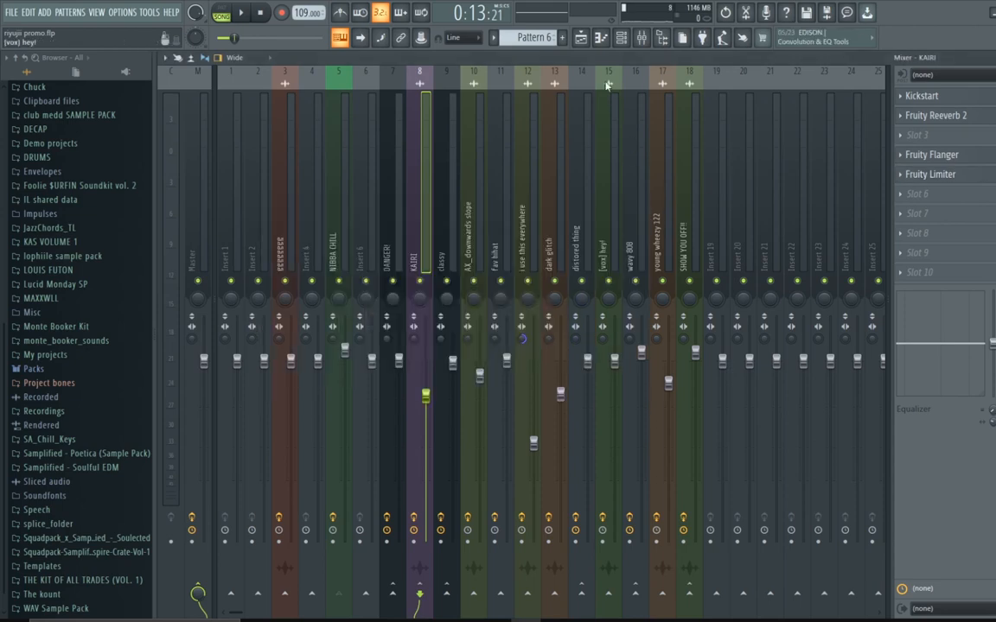
click(594, 43)
Step: Unmute Track 2 and Track 3 alongside the soloed KAIRI track while playing, then unsolo all tracks
click(314, 153)
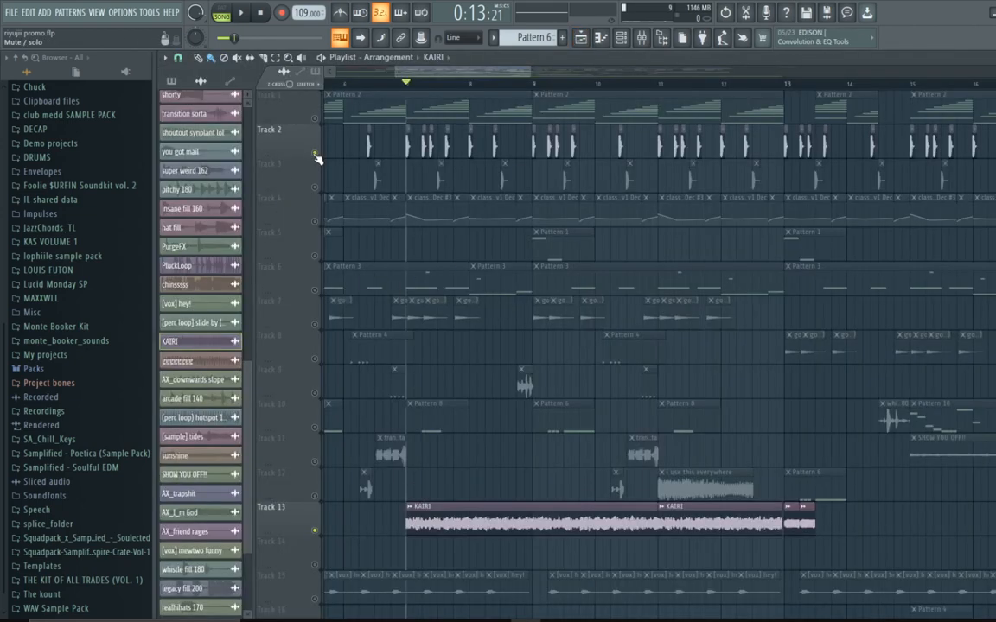
key(space)
click(315, 187)
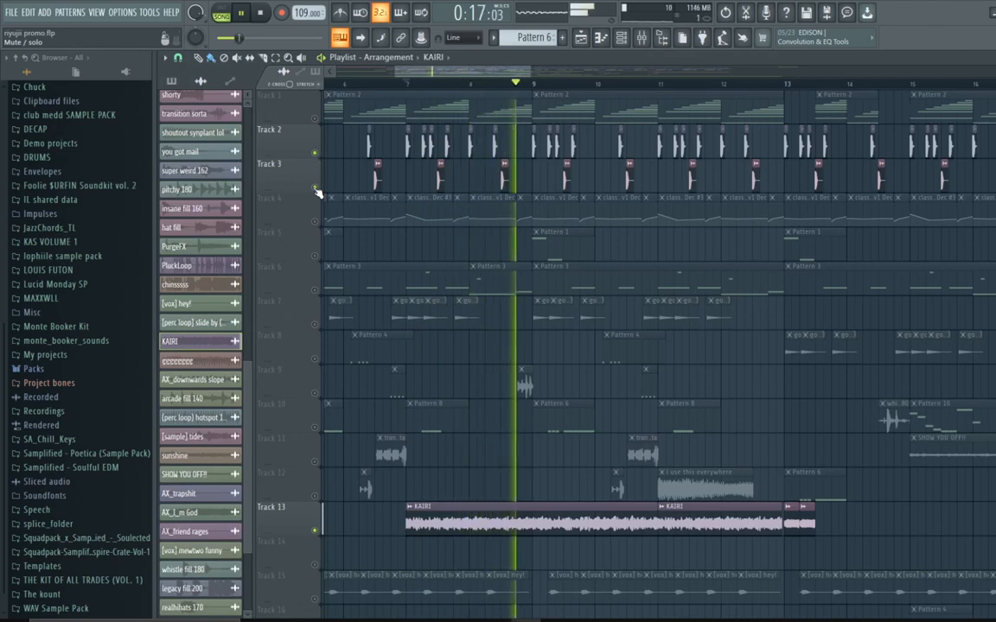
key(space)
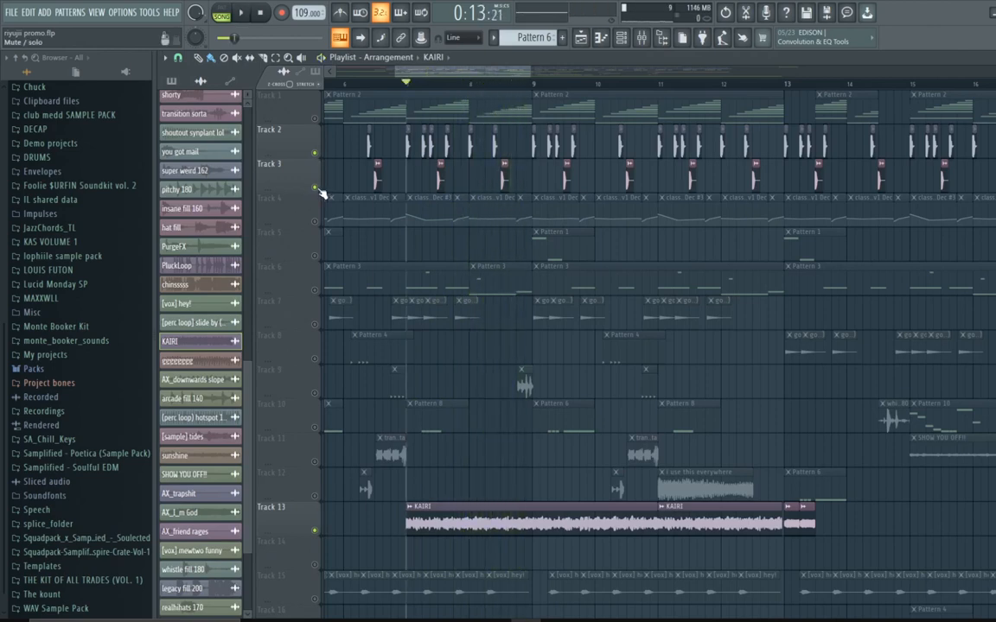
right_click(316, 188)
Step: Solo Track 11 with the SHOW YOU OFF!! clips and play it from bar 15
scroll(535, 360, down, 2)
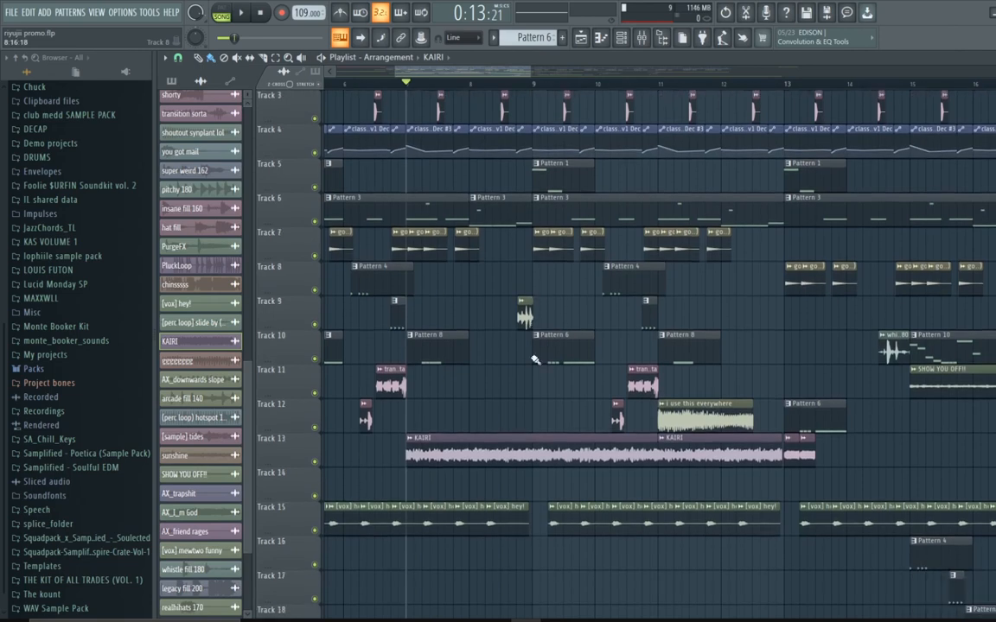
scroll(535, 359, up, 2)
drag(447, 75, 533, 175)
scroll(467, 222, down, 2)
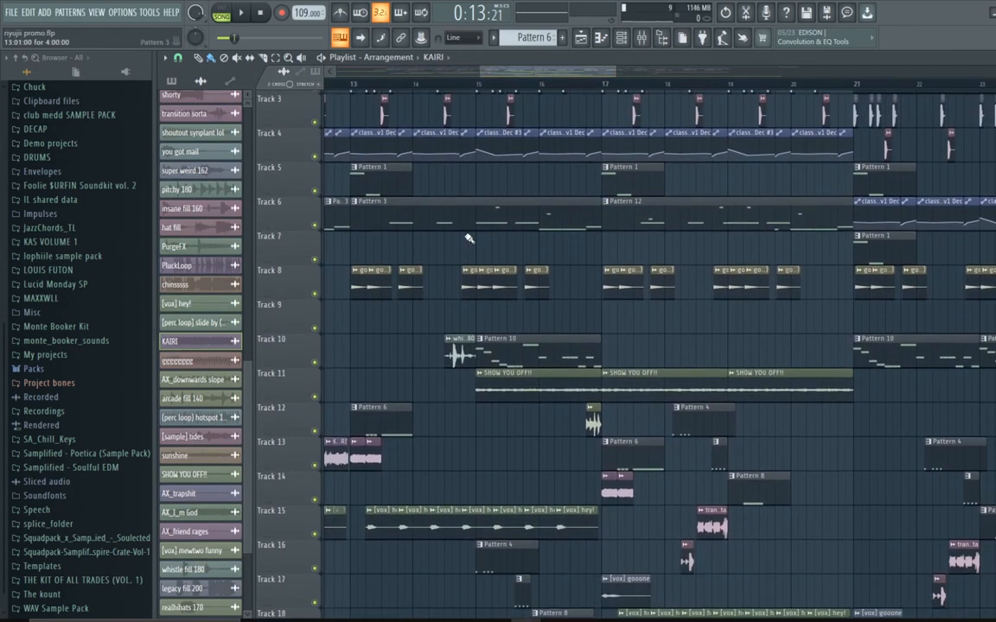
right_click(316, 395)
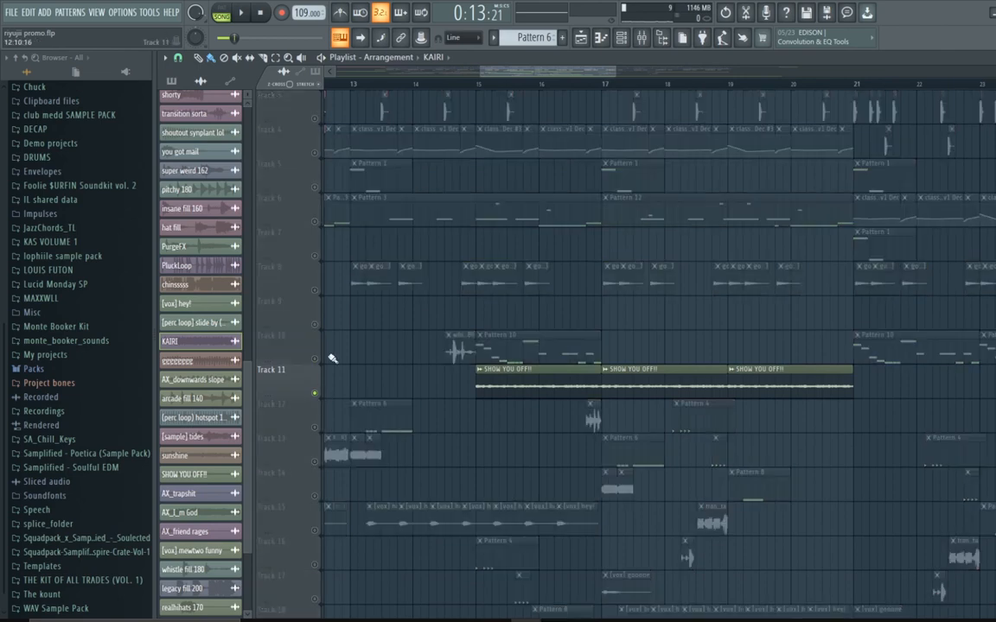
click(481, 86)
key(space)
Step: Unmute Tracks 2, 3 and 6 during playback, stop, then clear the solo so all tracks play
scroll(551, 233, up, 2)
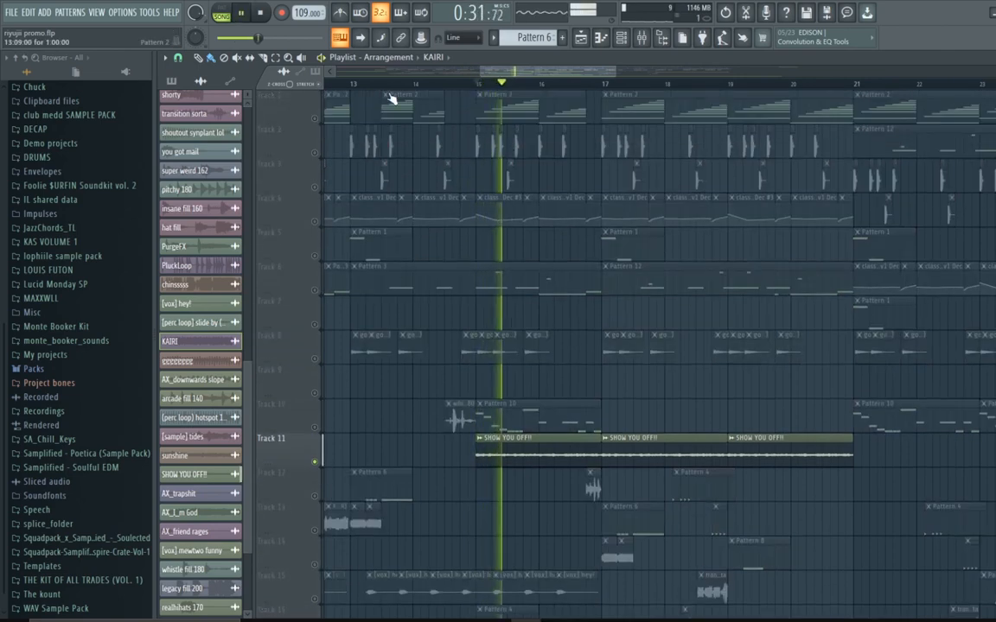
click(315, 153)
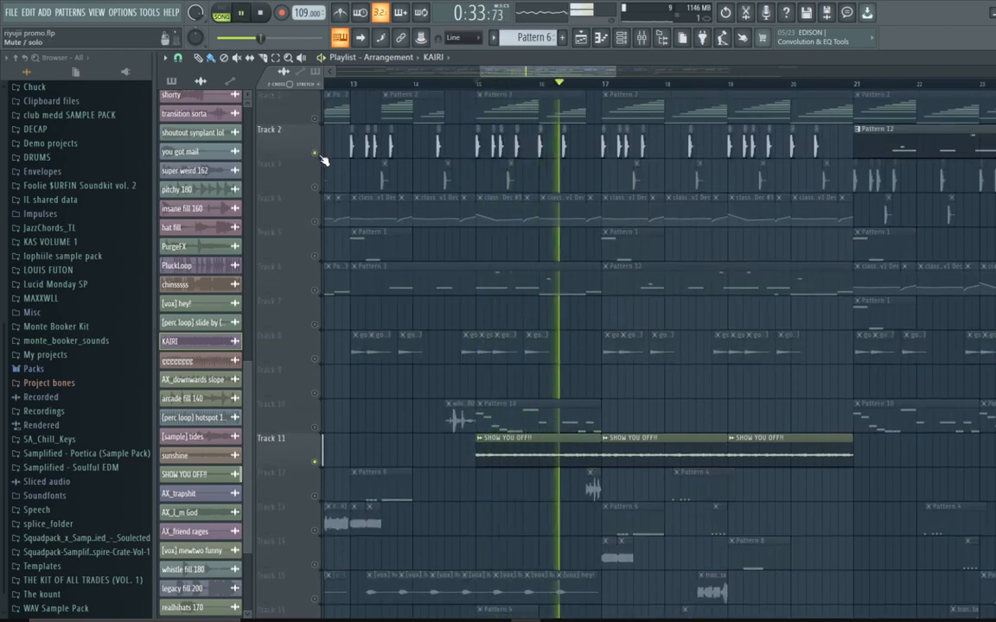
click(314, 188)
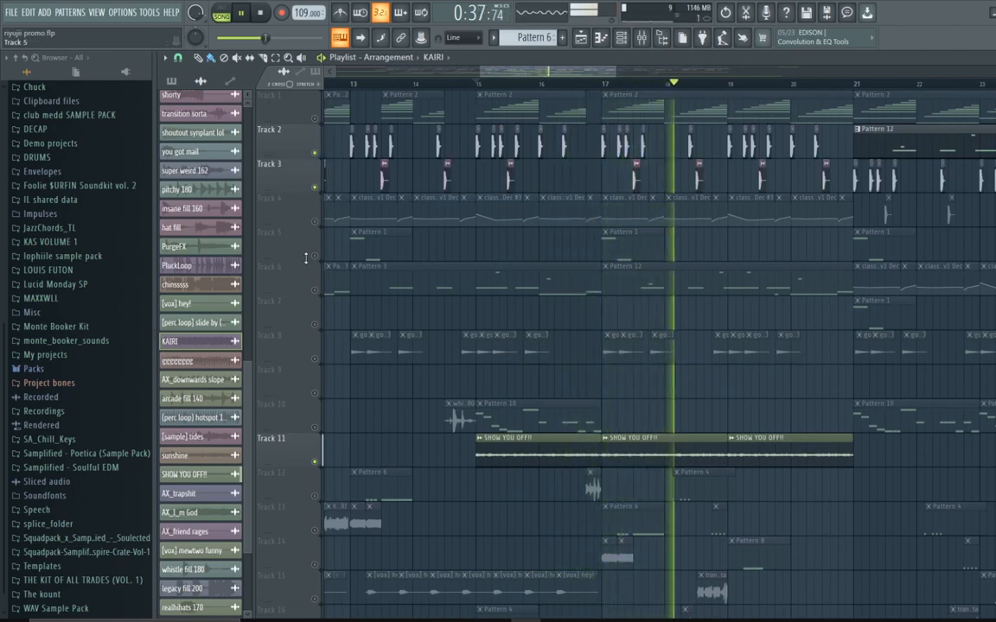
click(314, 290)
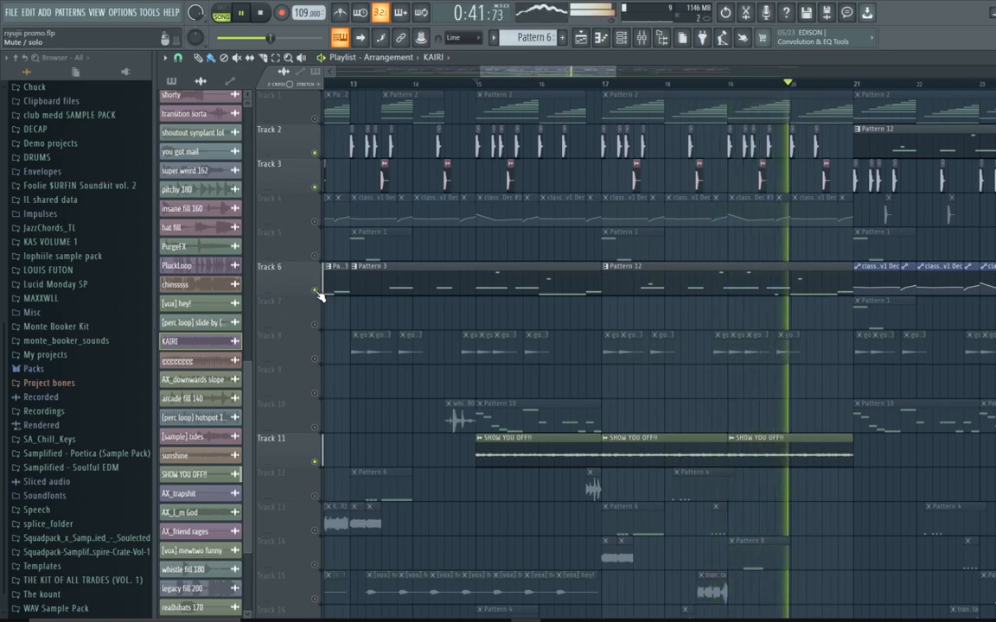
key(space)
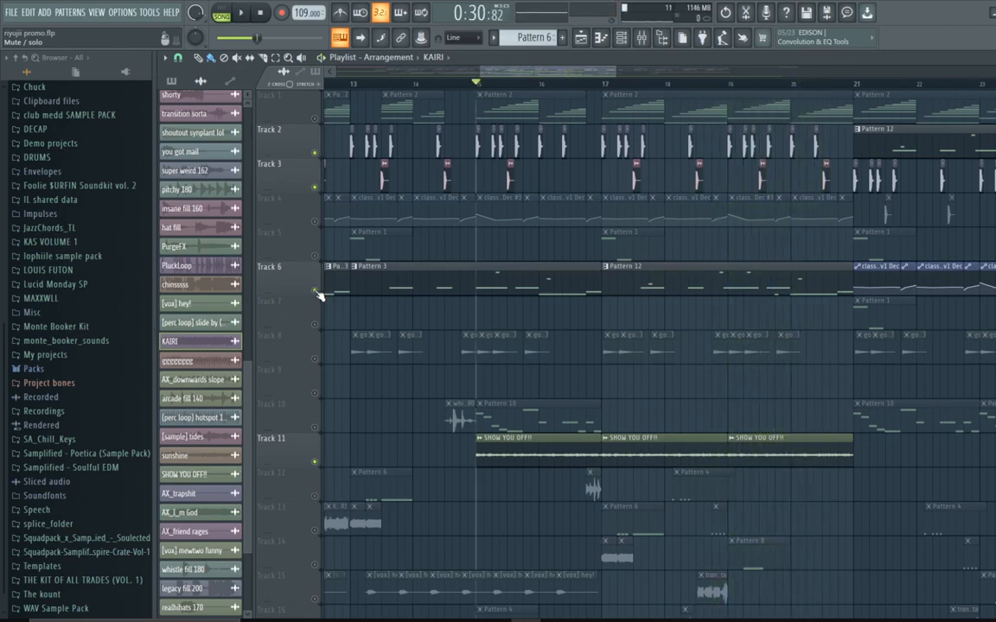
right_click(316, 292)
right_click(315, 291)
drag(565, 73, 607, 128)
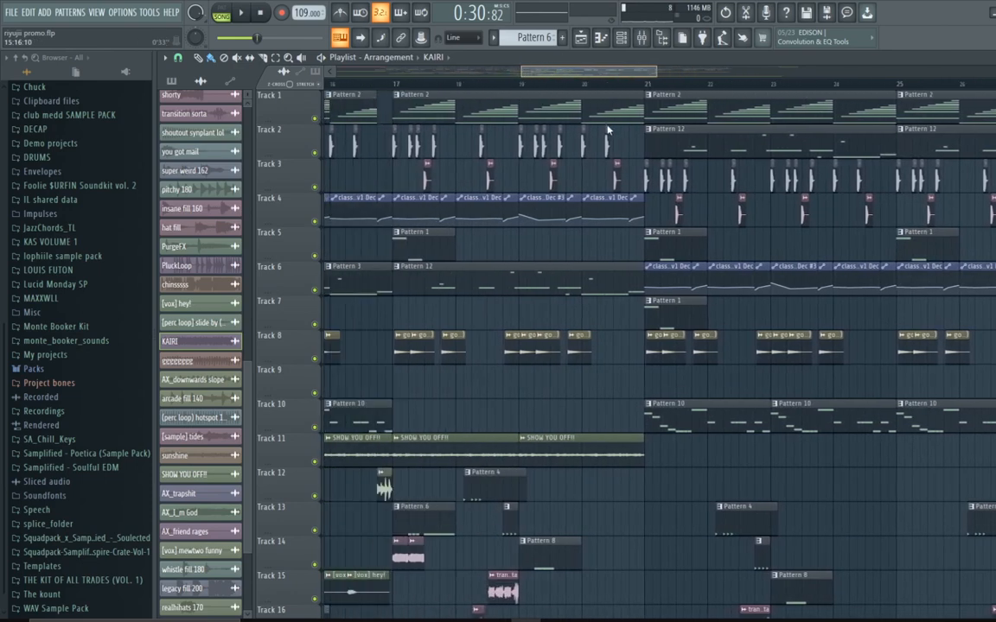
scroll(466, 269, down, 3)
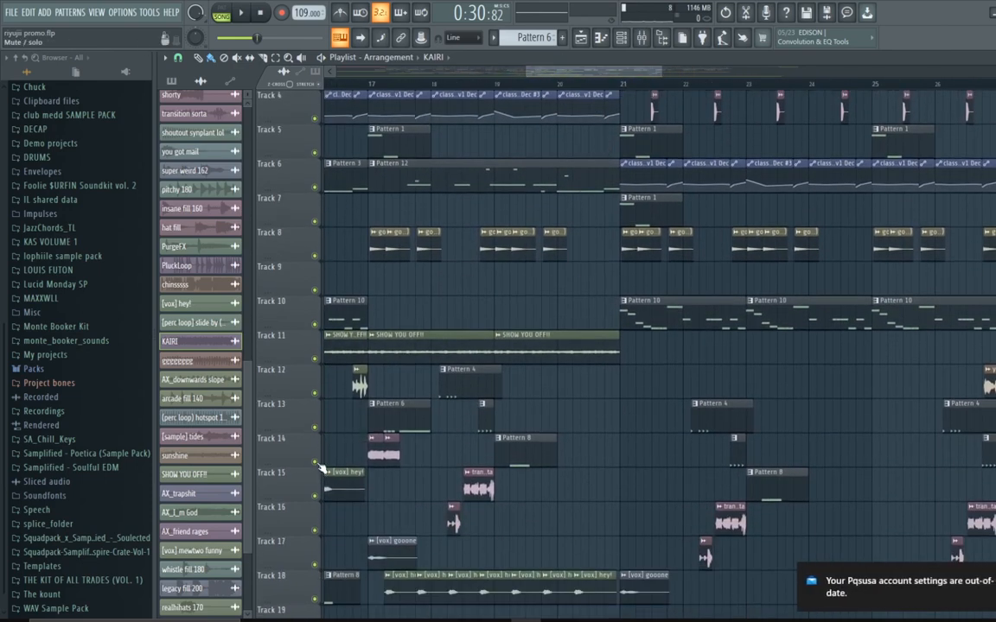
Step: Solo Track 14 with the AX_friend rages clips, play it from bar 17, then unsolo all tracks
right_click(316, 463)
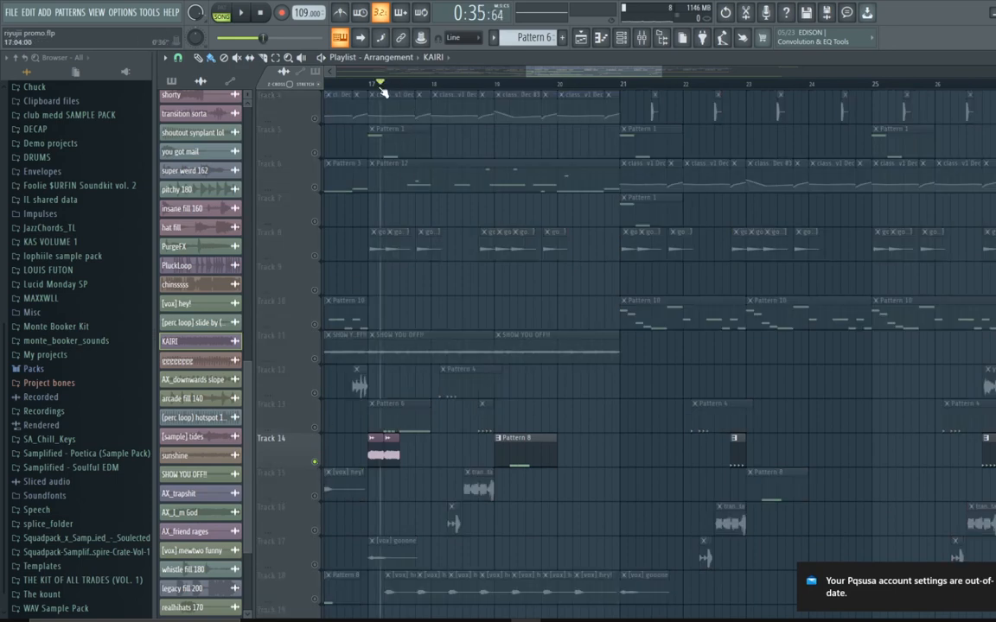
drag(380, 90, 373, 90)
key(space)
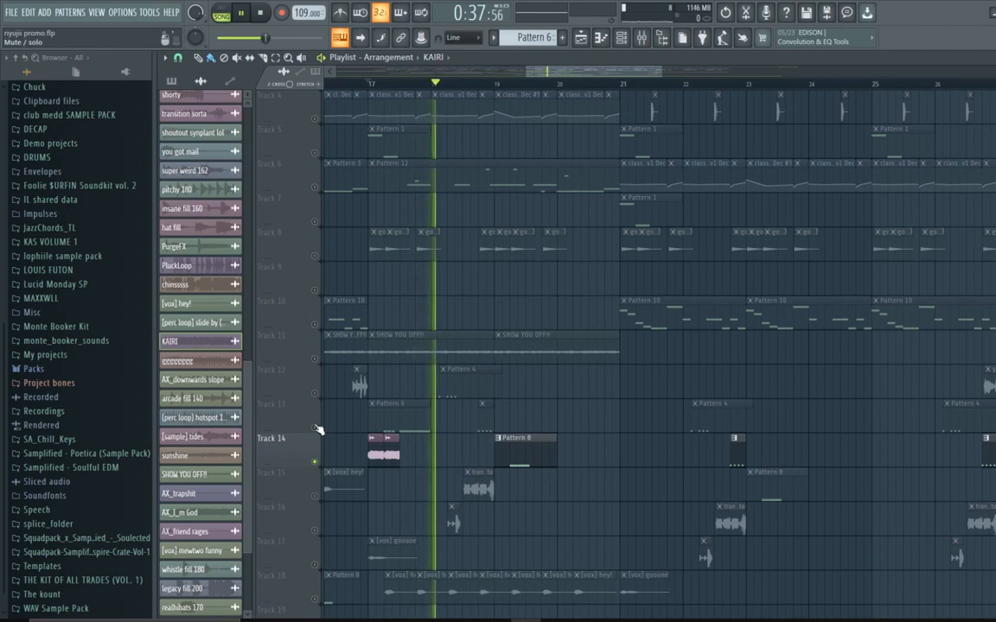
key(space)
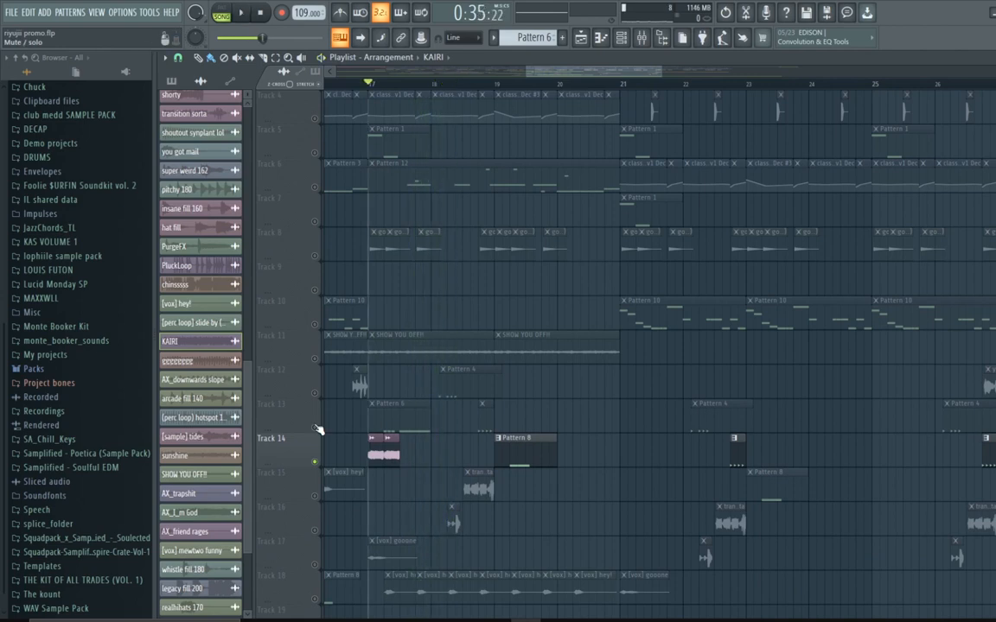
click(314, 428)
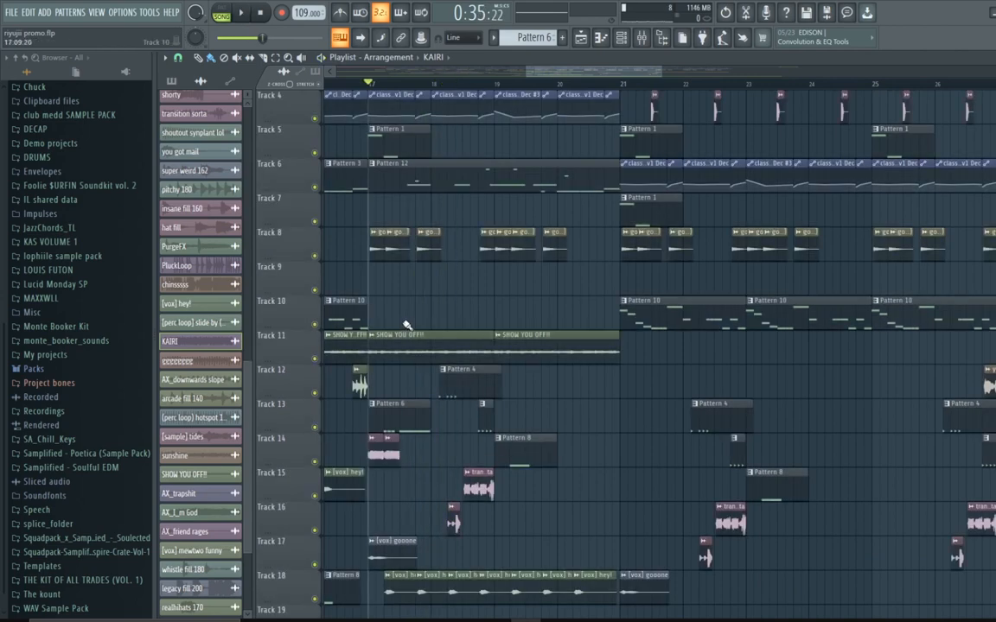
Step: Solo Track 17's [vox] gooone clip, add Track 14 during playback, then stop and unsolo all tracks
drag(660, 65, 708, 83)
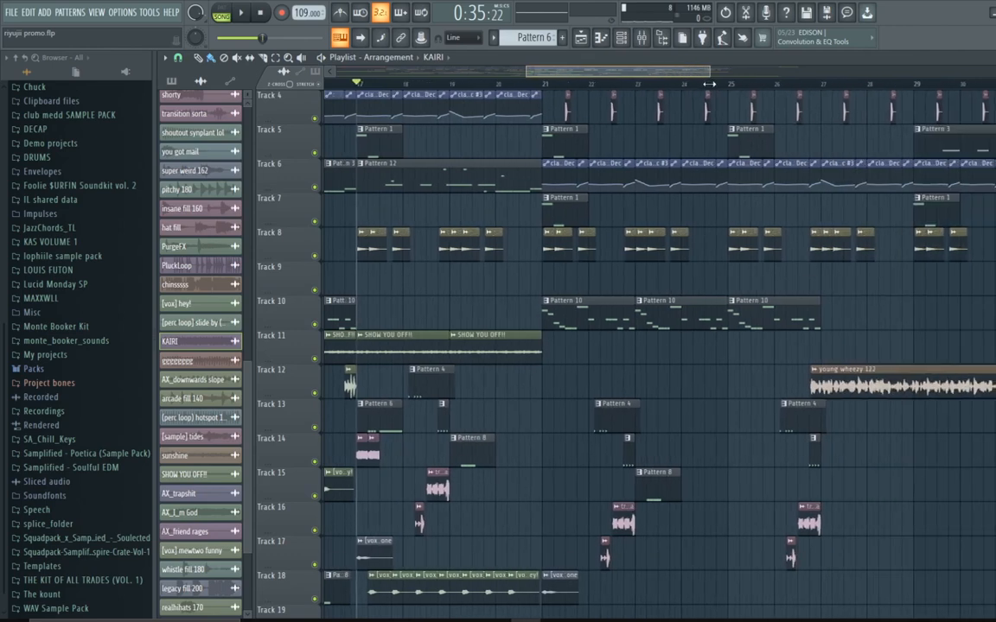
drag(707, 86, 566, 148)
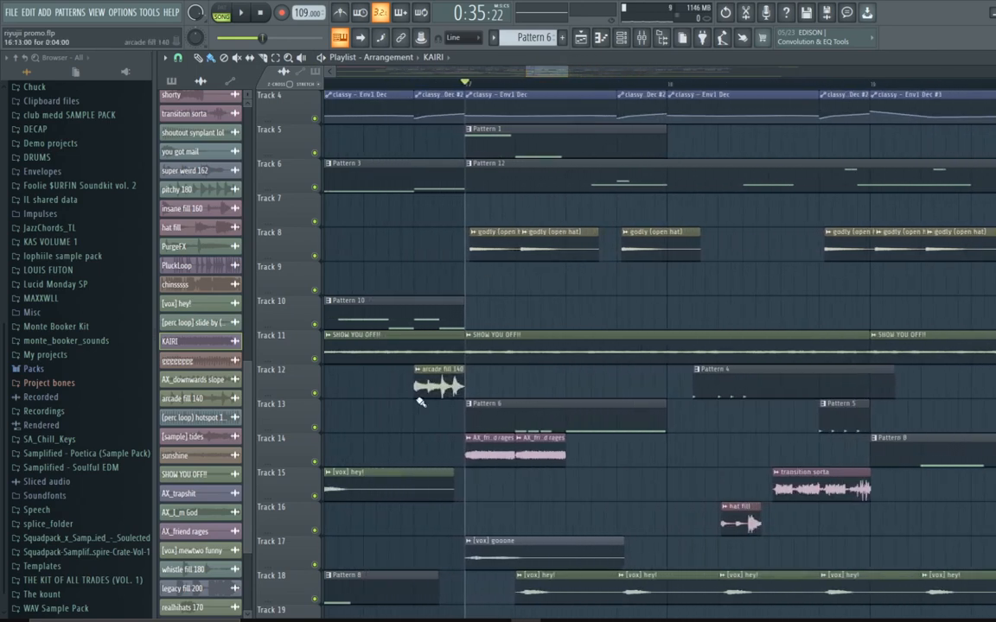
right_click(314, 565)
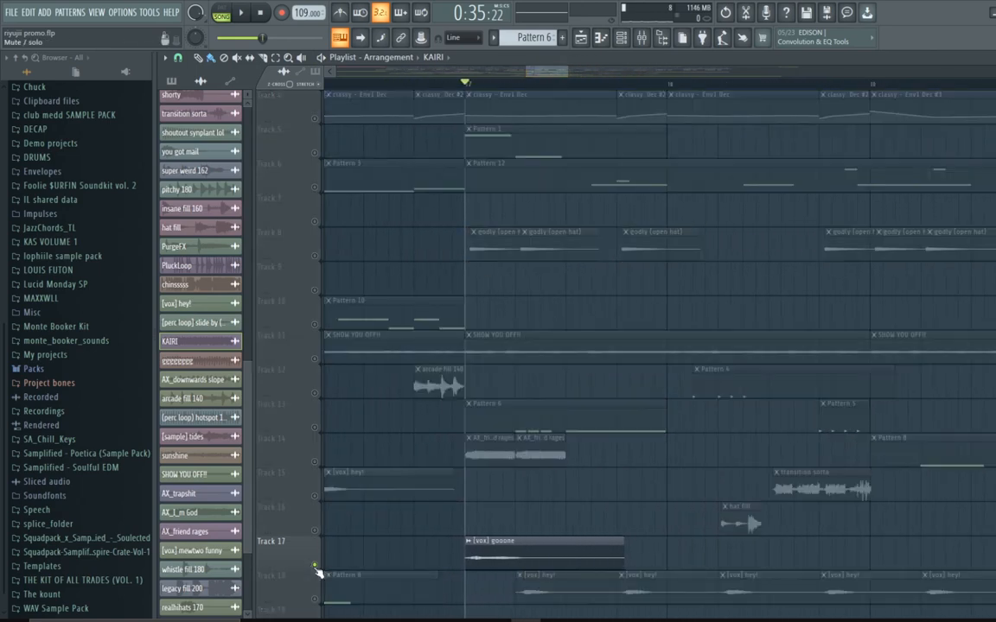
key(space)
click(314, 461)
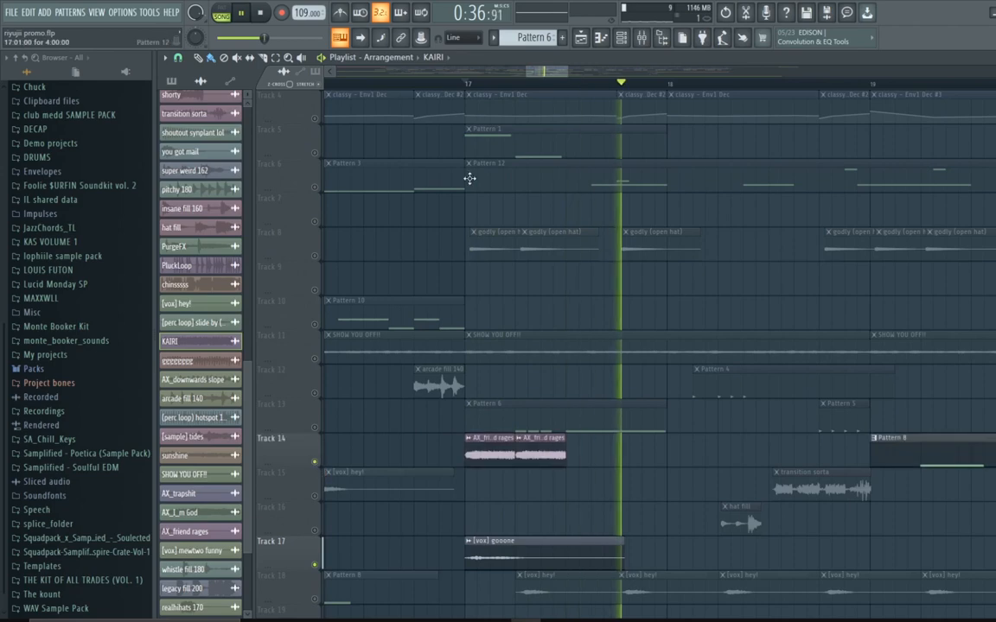
click(467, 84)
key(space)
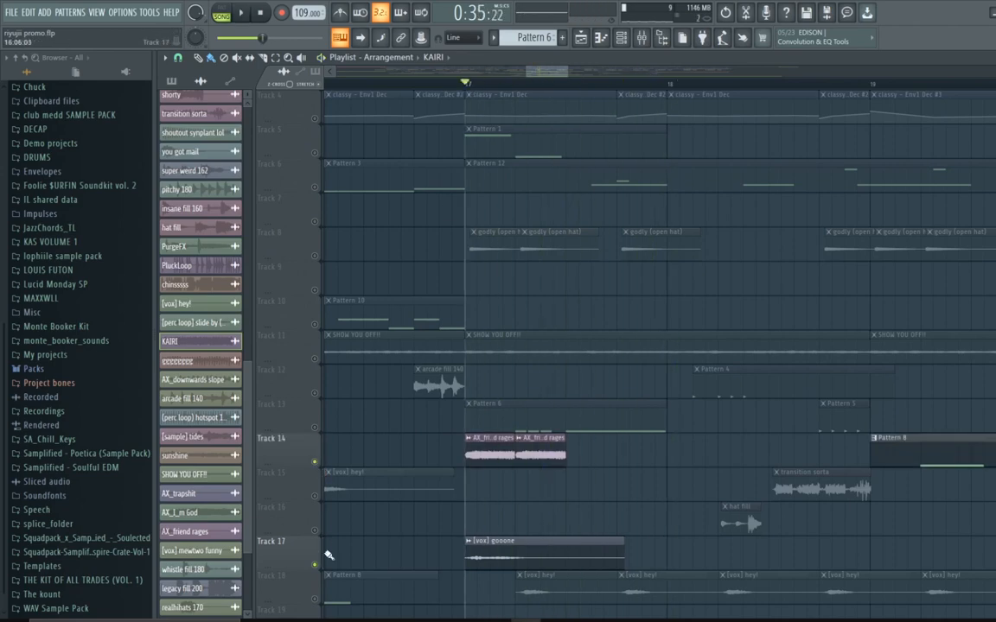
right_click(316, 565)
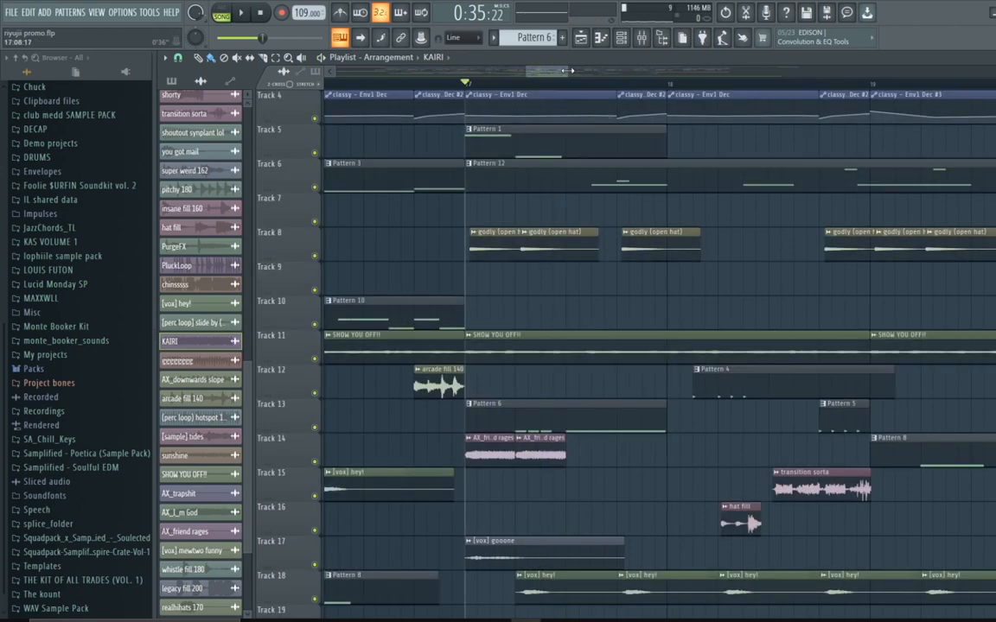
Step: Play the full arrangement from bar 5, jumping the playhead ahead to bars 13 and 21
drag(566, 71, 753, 192)
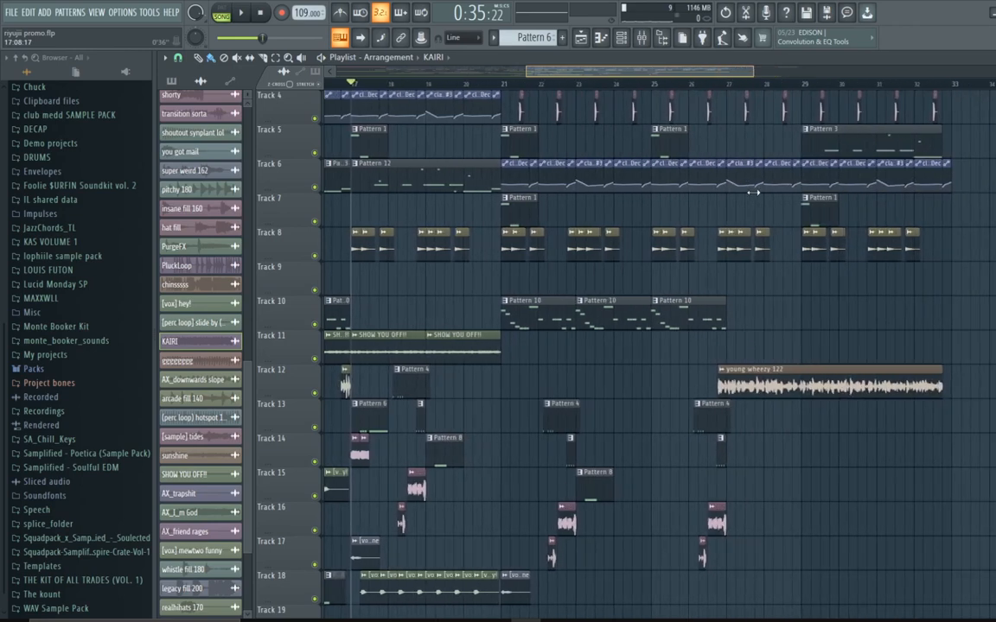
drag(725, 76, 558, 134)
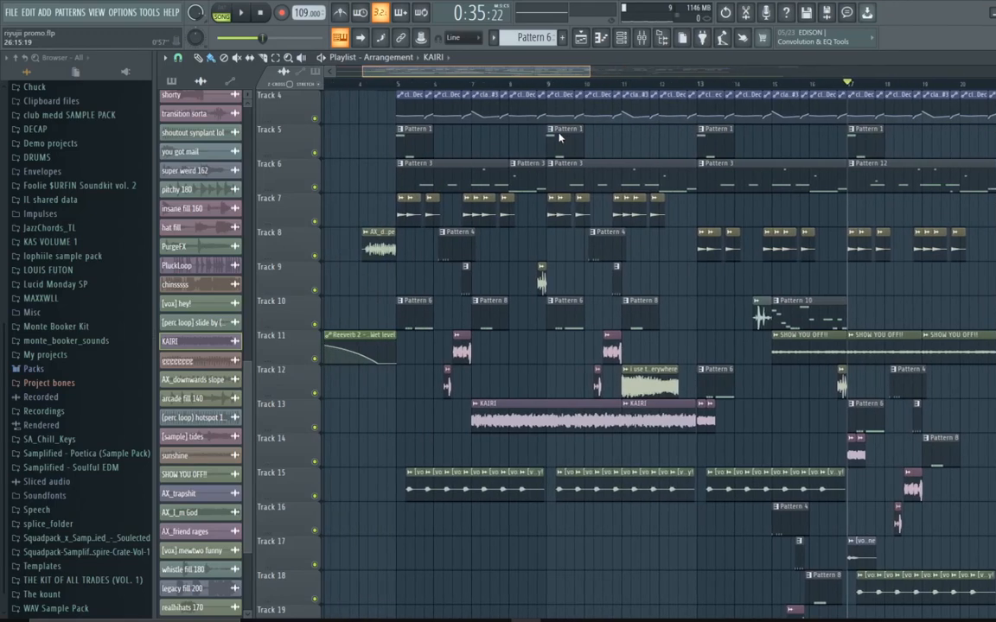
drag(590, 66, 296, 86)
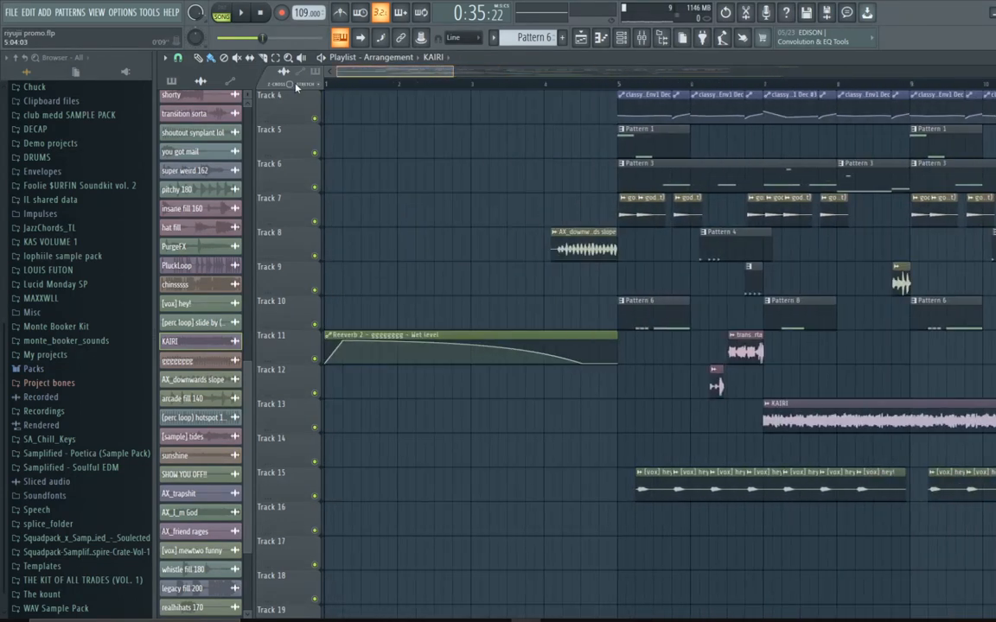
drag(451, 69, 851, 123)
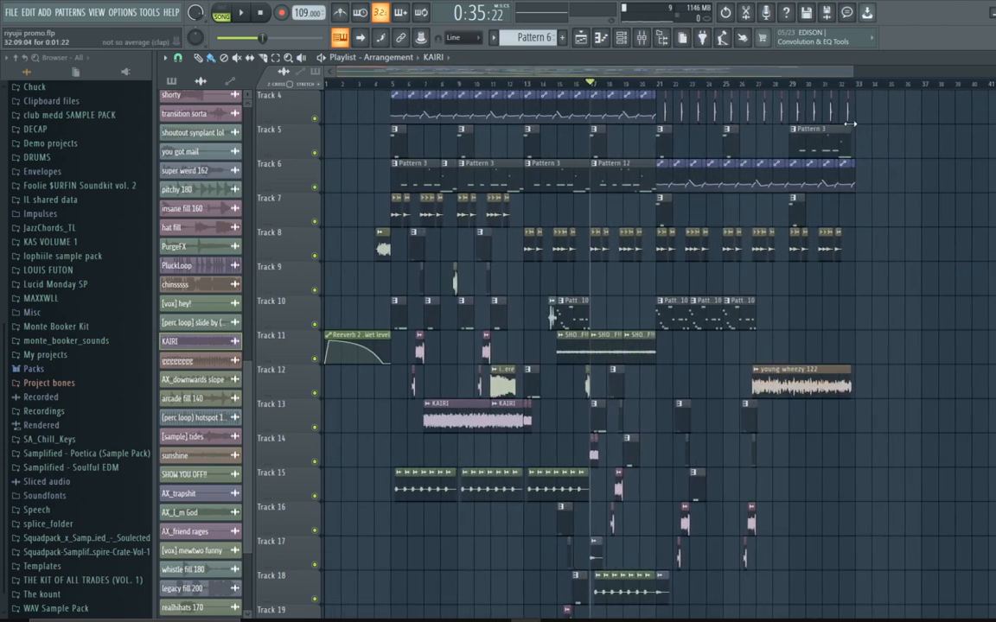
scroll(826, 126, up, 3)
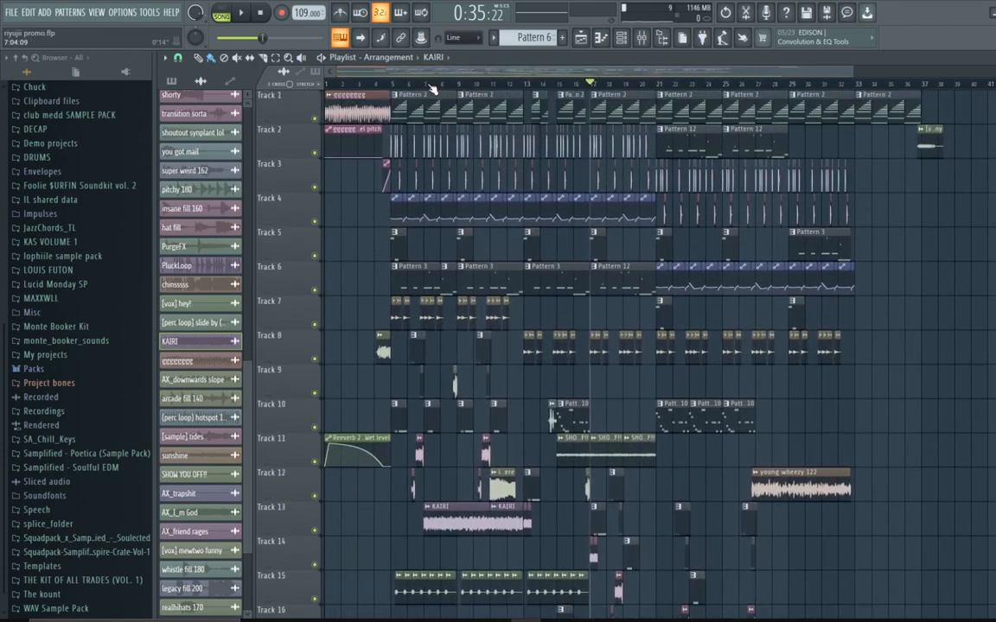
click(392, 83)
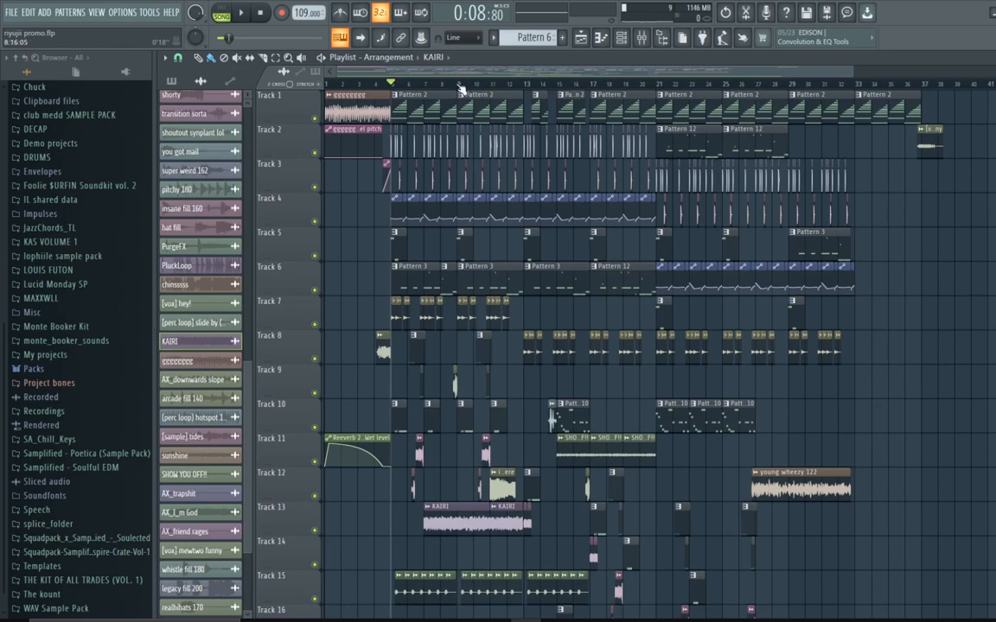
drag(458, 88, 554, 91)
ctrl+click(531, 83)
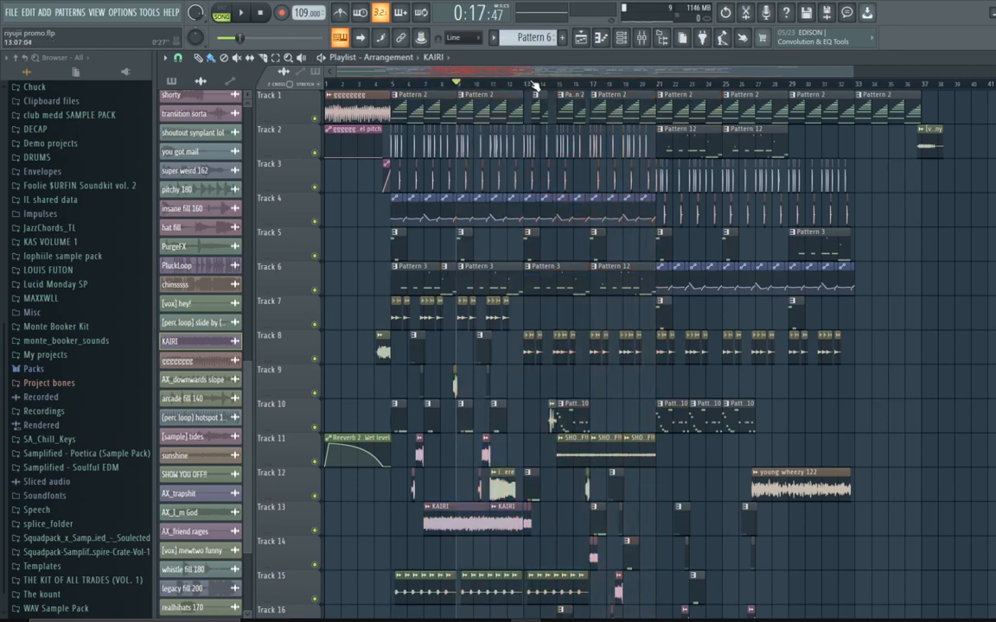
click(661, 86)
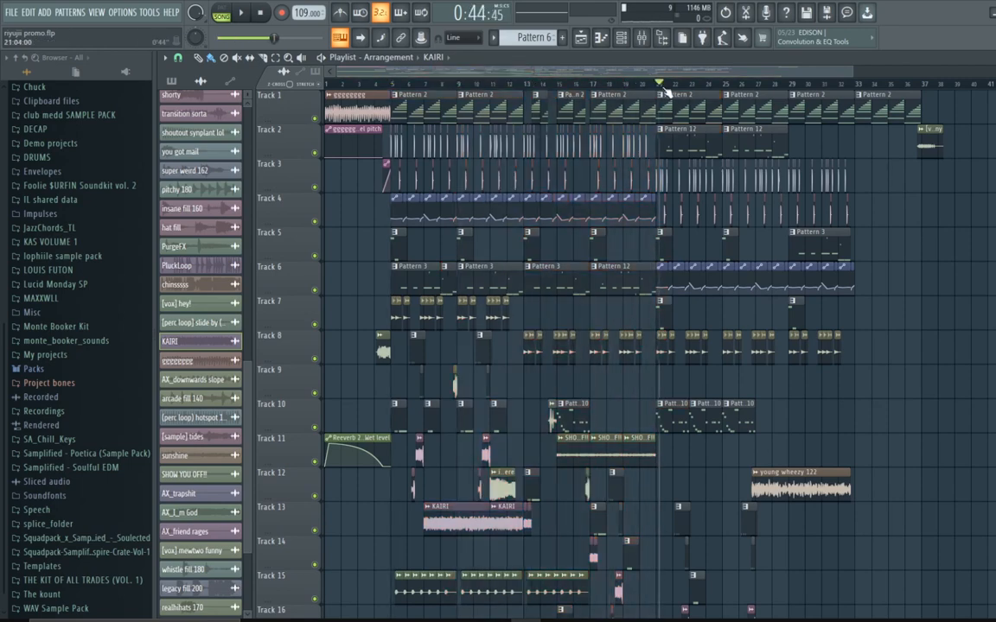
drag(664, 87, 731, 121)
scroll(721, 134, down, 3)
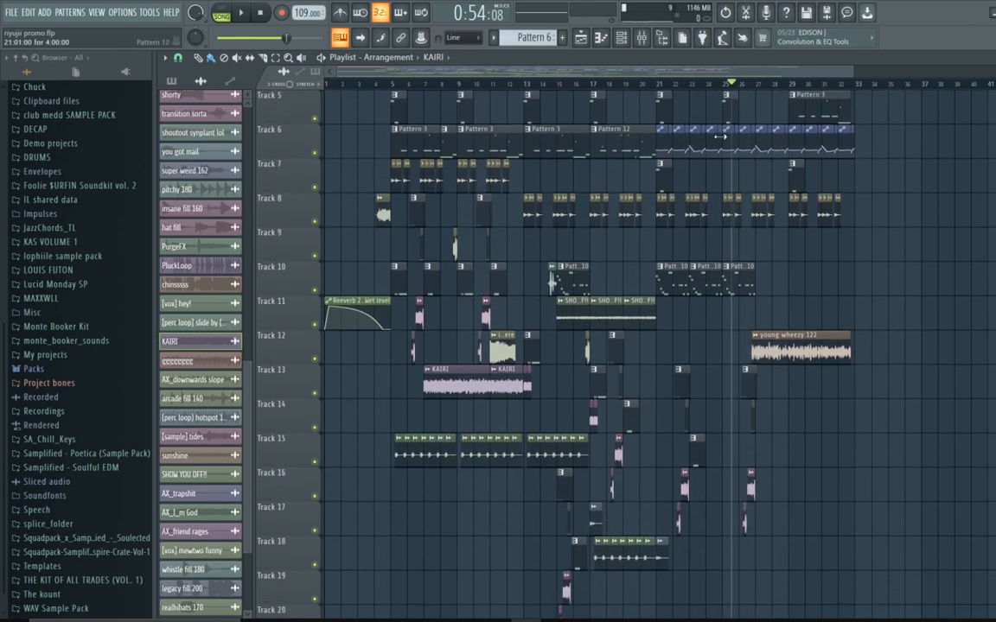
scroll(722, 135, down, 4)
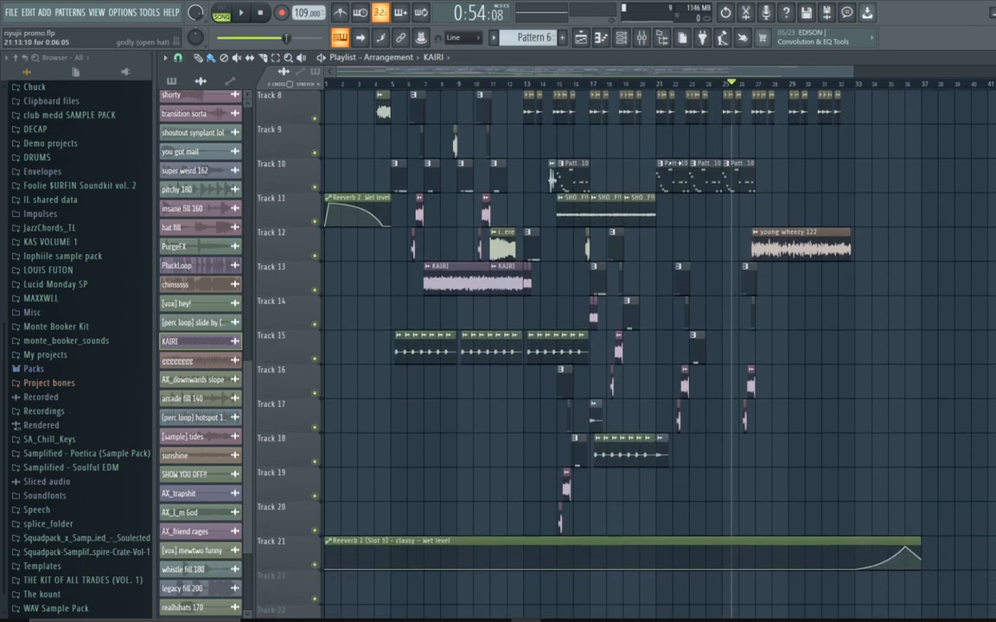
Step: Jump the playhead ahead to about bar 26 during playback and zoom the arrangement in on bars 22 to 37
scroll(669, 155, up, 7)
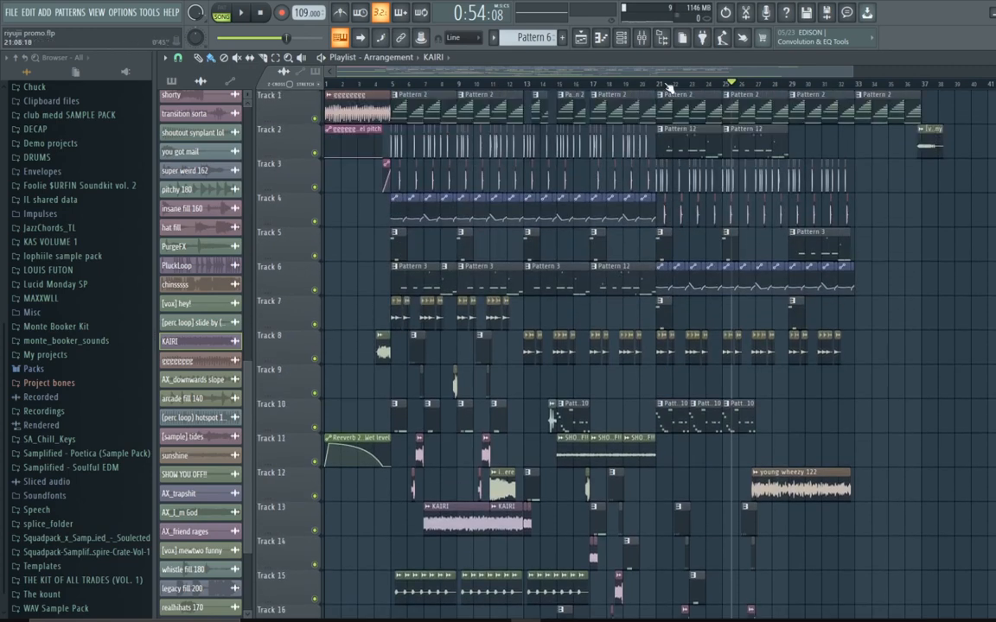
drag(669, 89, 757, 104)
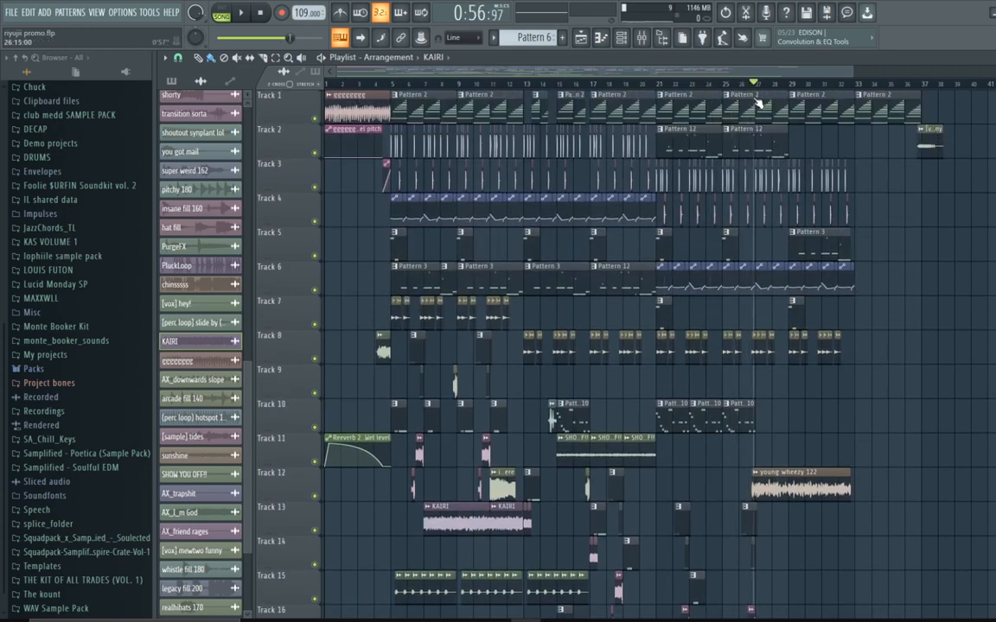
scroll(856, 78, up, 5)
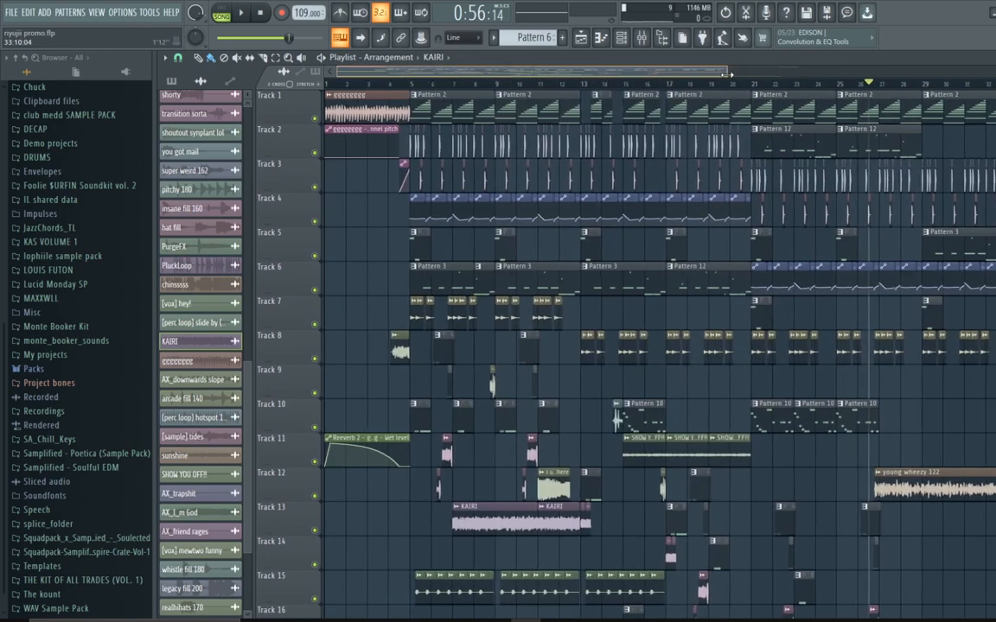
drag(729, 145, 757, 144)
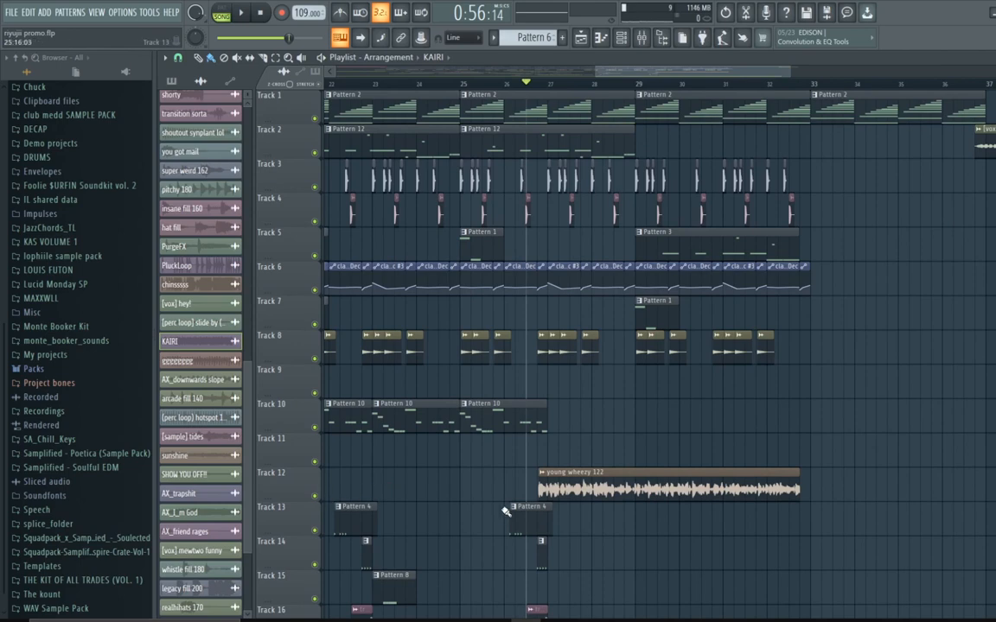
Step: Select the young wheezy 122 clip on Track 12 and resume playback from bar 26
double_click(550, 494)
click(501, 115)
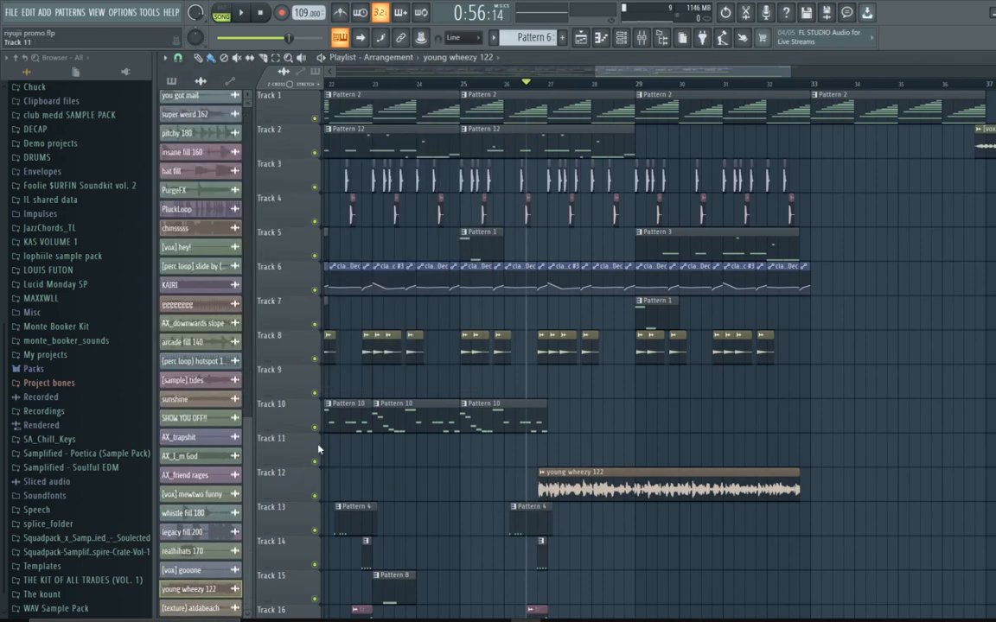
key(space)
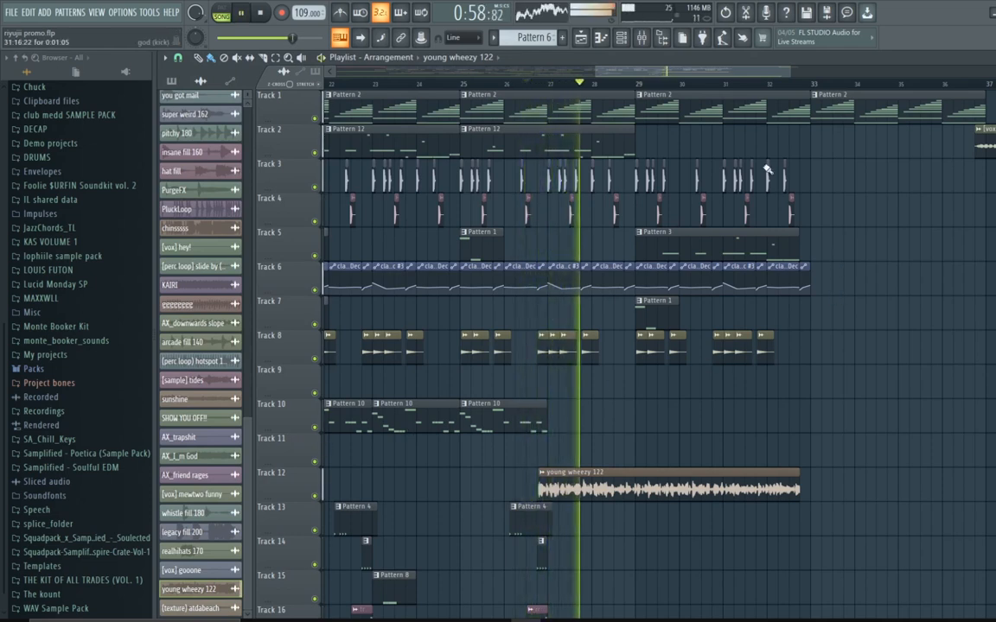
Step: Zoom closer on the arrangement's ending from bar 29 onward and move the playhead to about bar 35
scroll(655, 371, down, 3)
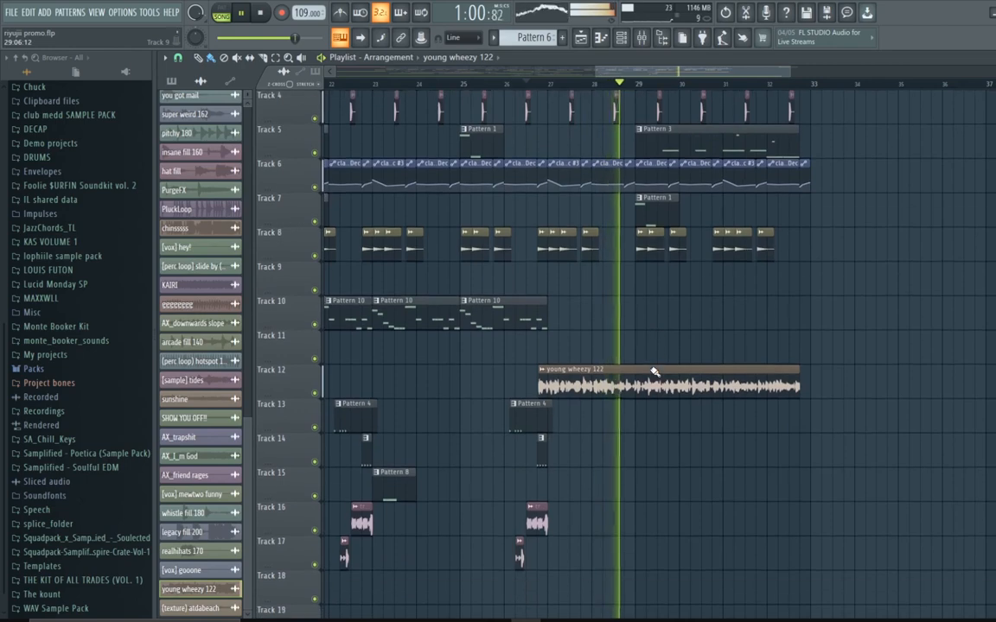
scroll(654, 371, up, 3)
drag(647, 72, 712, 99)
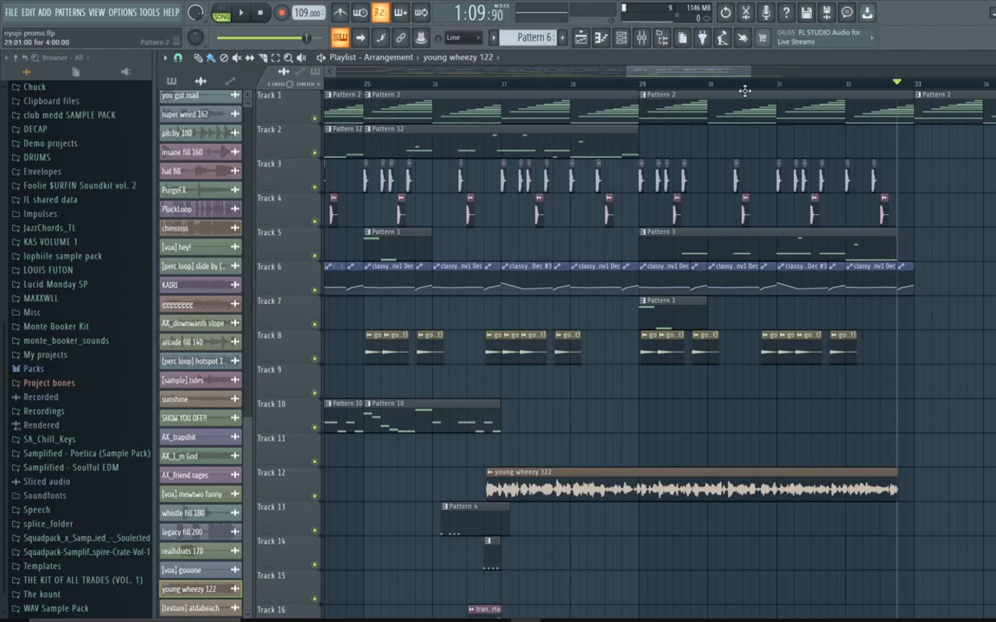
drag(728, 78, 786, 90)
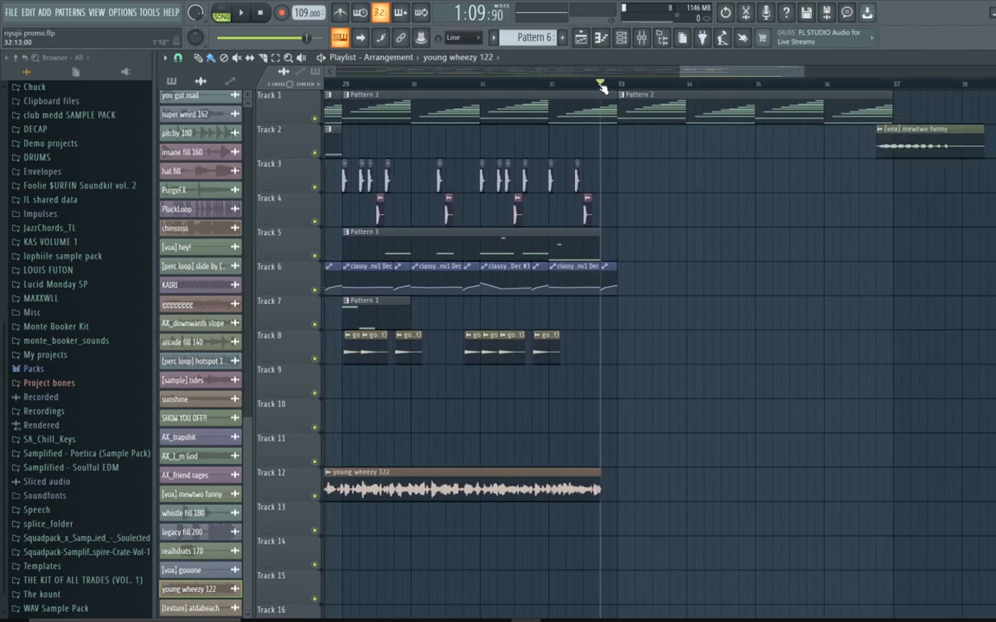
mouse_move(601, 84)
mouse_down()
mouse_move(590, 86)
mouse_move(777, 140)
mouse_up()
Step: Zoom back out to the full arrangement and return the playhead to bar 5
scroll(777, 140, down, 1)
scroll(709, 302, down, 8)
scroll(733, 334, up, 9)
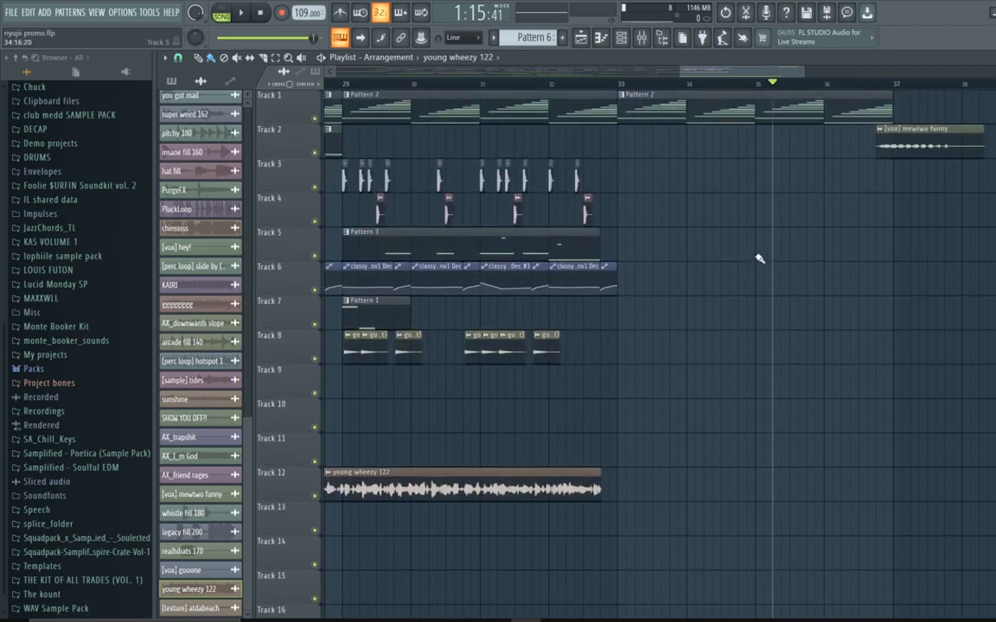
drag(871, 106, 459, 129)
drag(705, 67, 761, 73)
drag(430, 85, 411, 98)
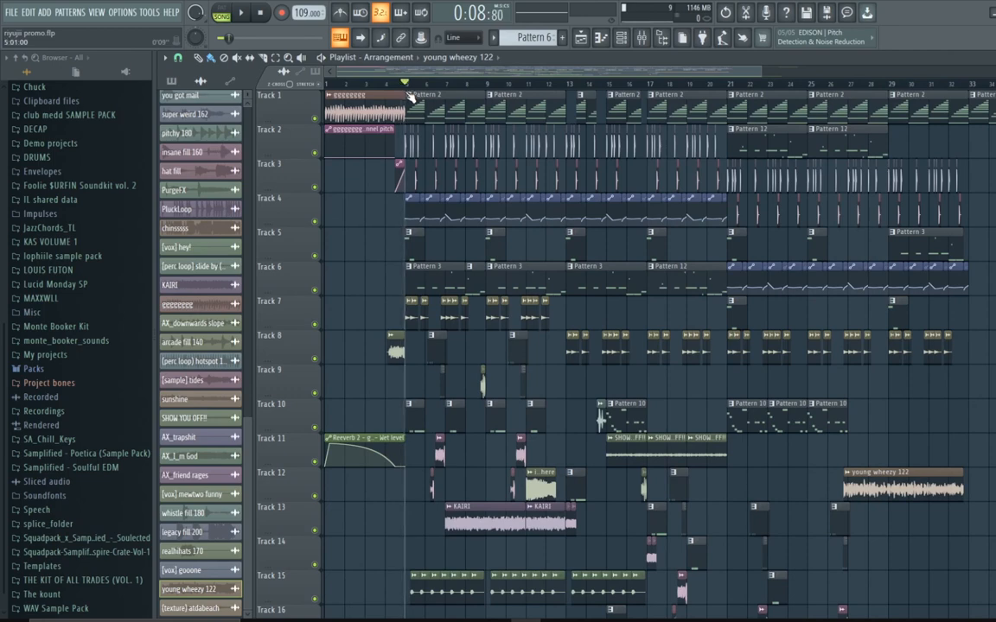